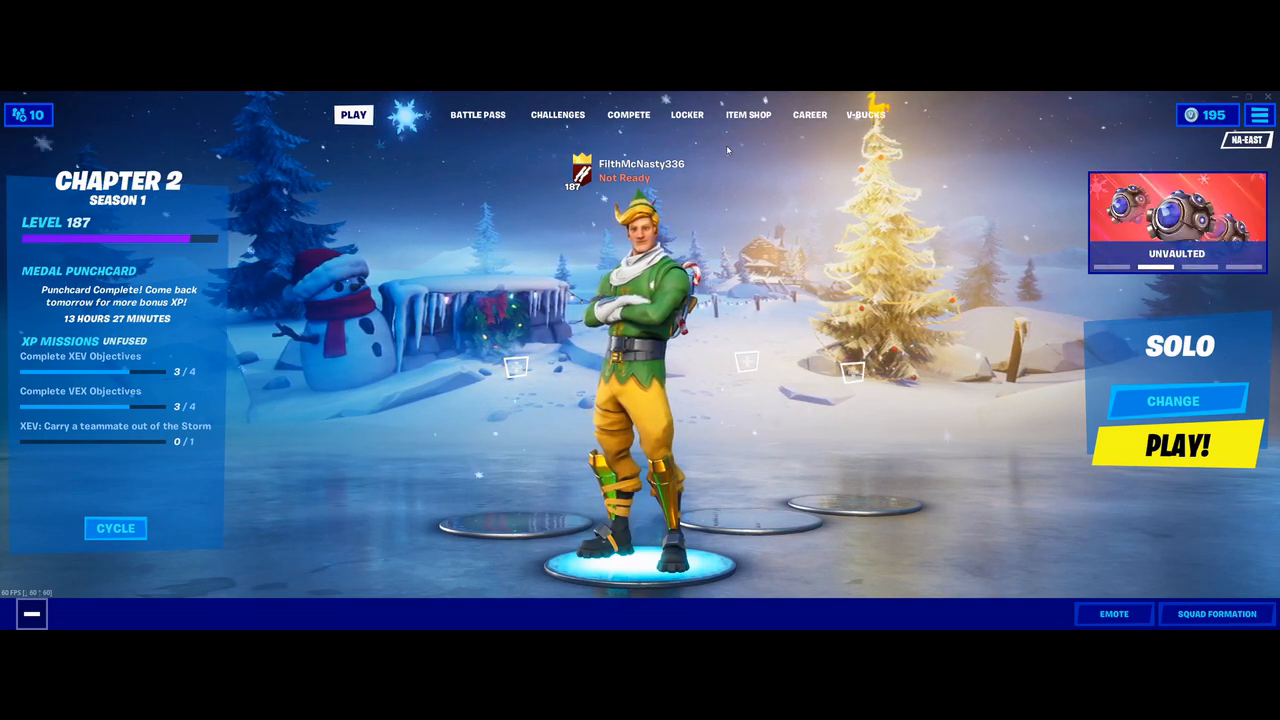
Open the game's video settings and review the display, graphics, graphics quality and advanced graphics options.
{"action": "key", "text": "Escape"}
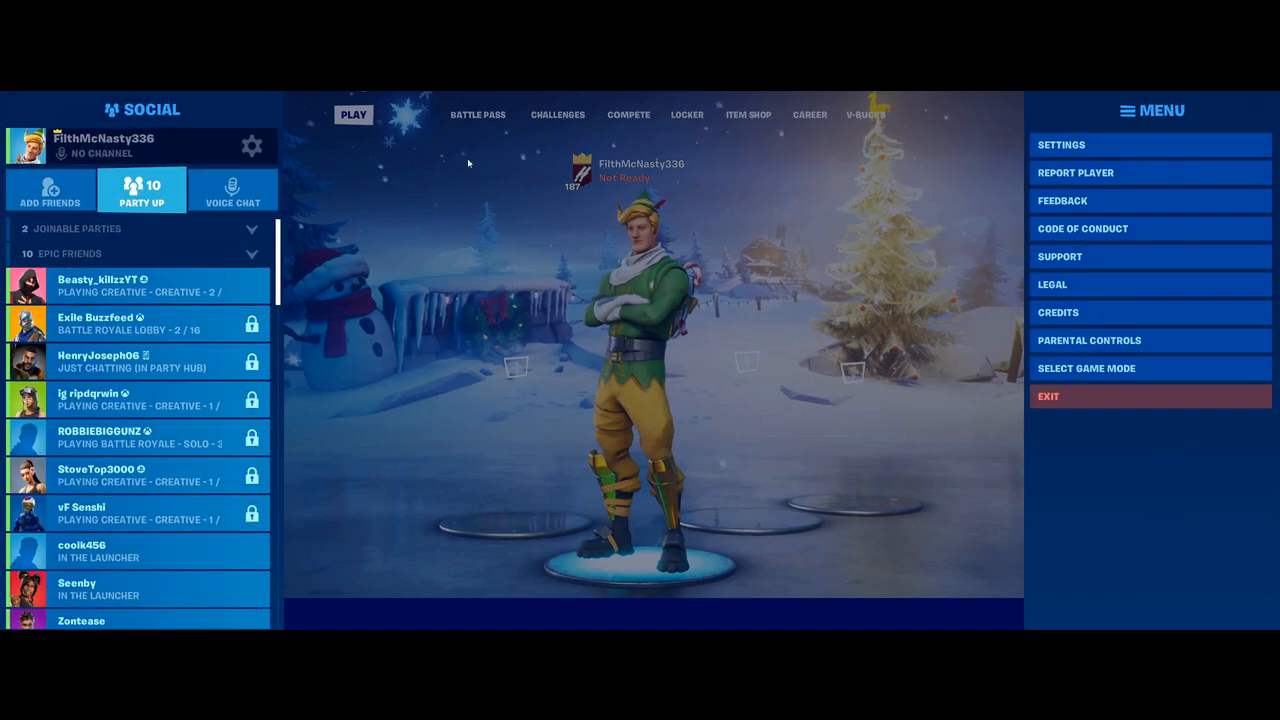
{"action": "left_click", "coordinate": [1082, 147]}
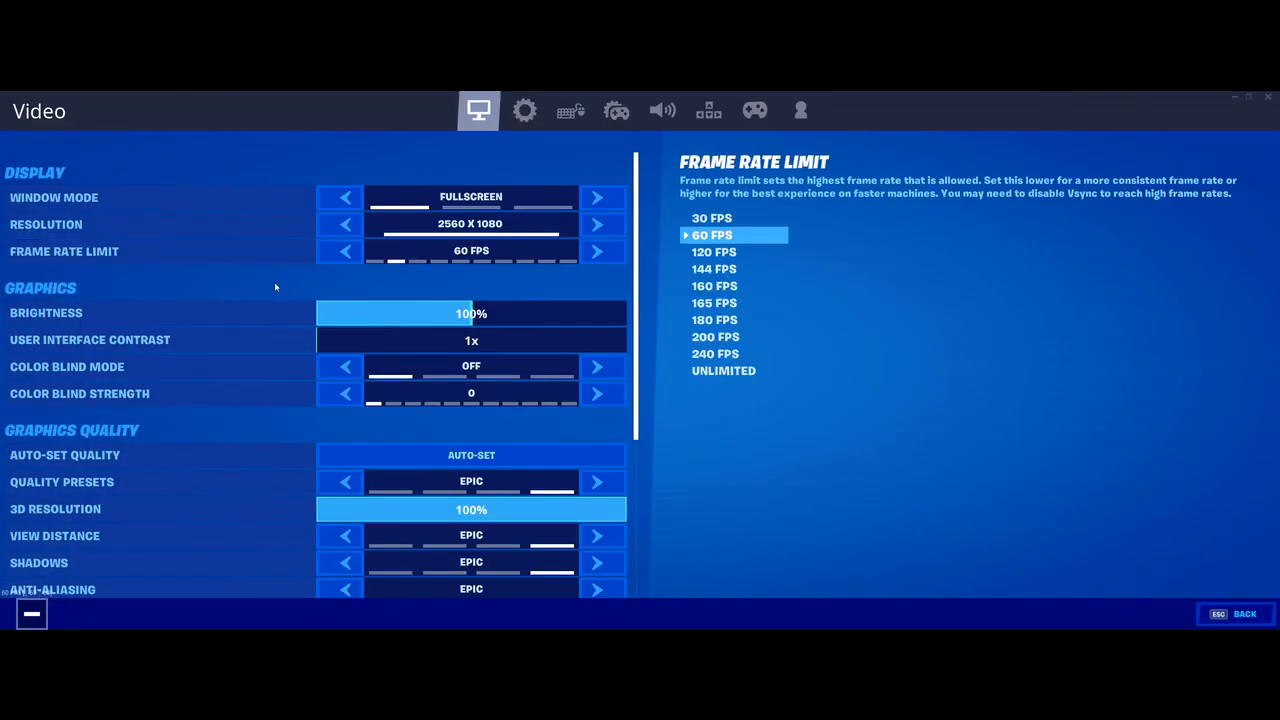
{"action": "scroll", "coordinate": [636, 240], "scroll_direction": "down", "scroll_amount": 5}
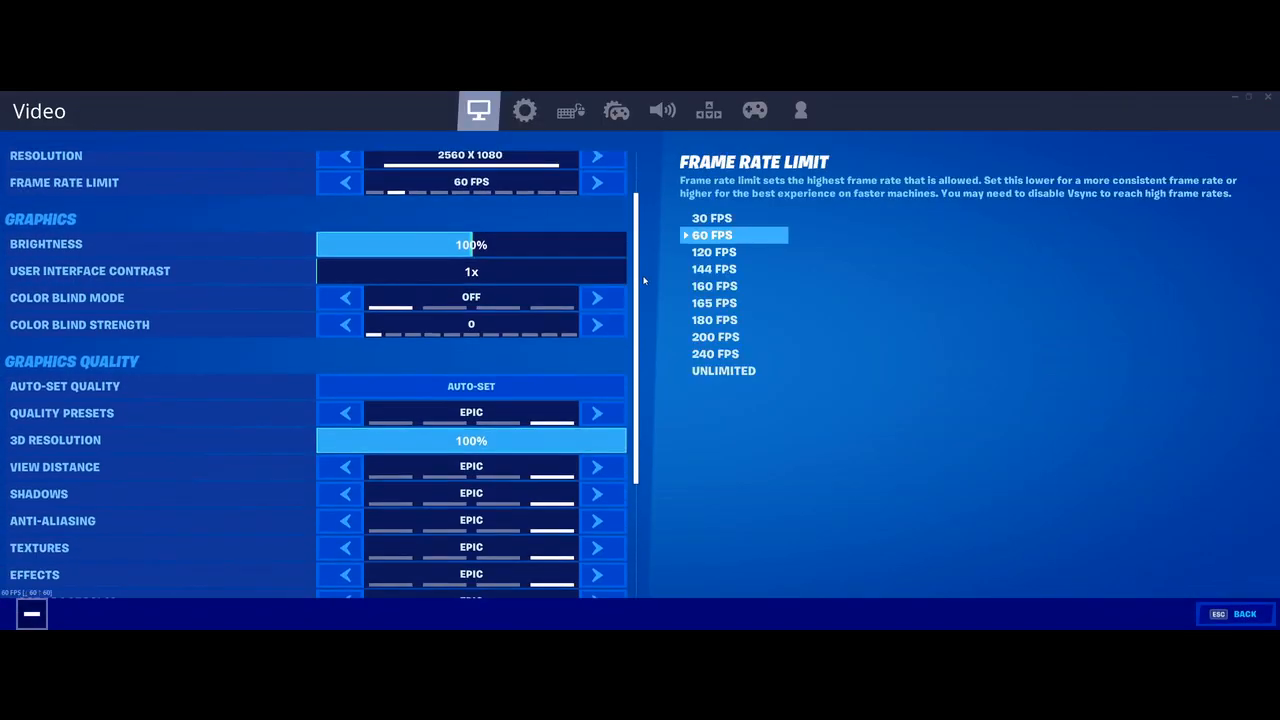
{"action": "scroll", "coordinate": [659, 404], "scroll_direction": "up", "scroll_amount": 5}
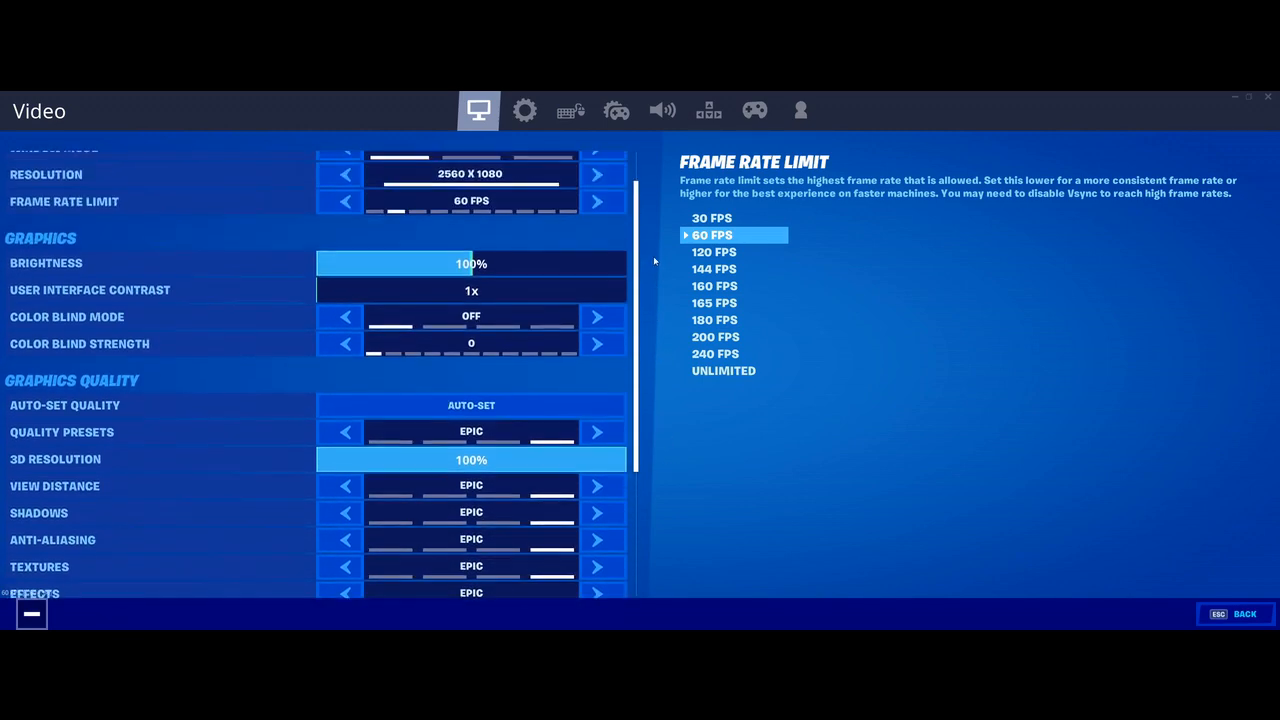
{"action": "scroll", "coordinate": [658, 483], "scroll_direction": "down", "scroll_amount": 5}
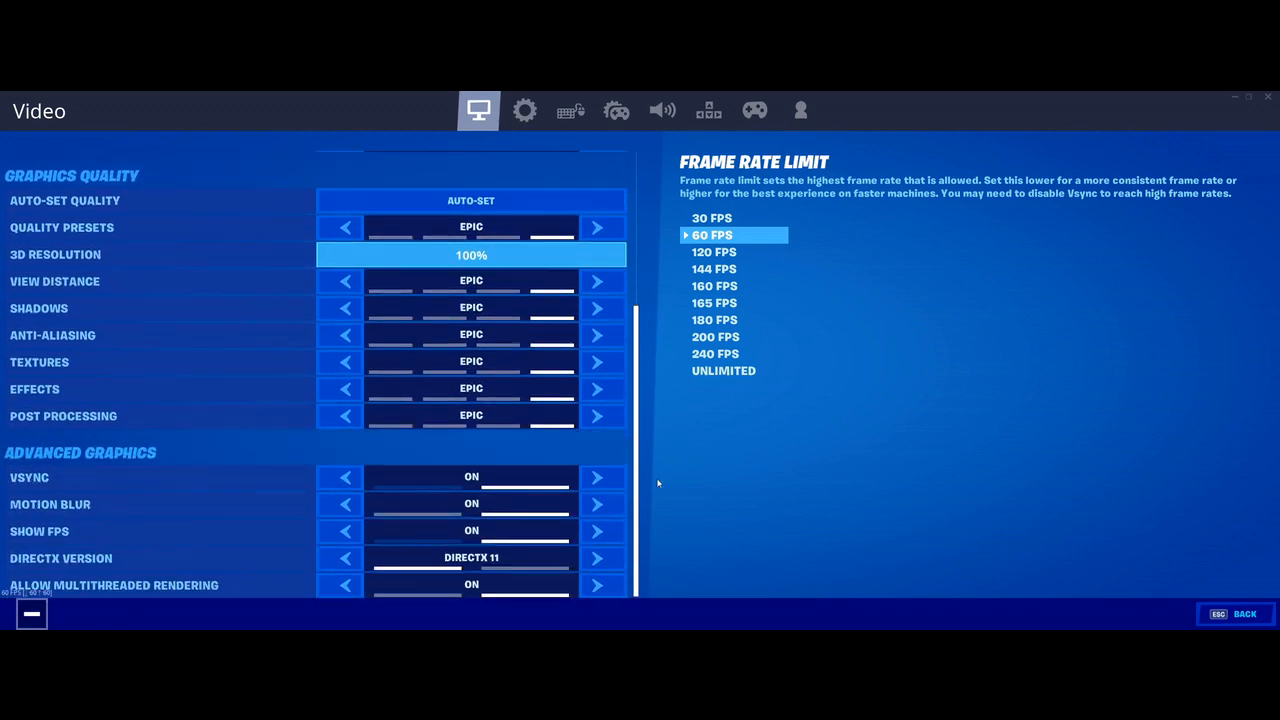
{"action": "scroll", "coordinate": [652, 400], "scroll_direction": "up", "scroll_amount": 5}
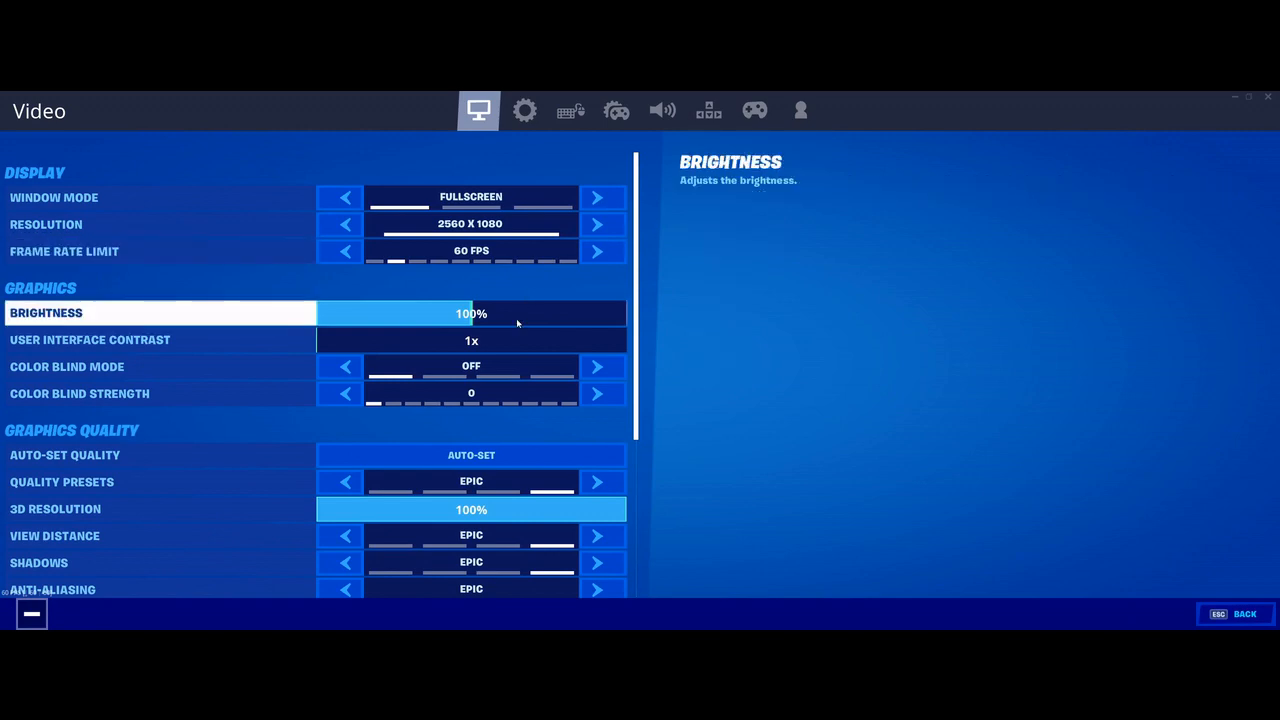
{"action": "scroll", "coordinate": [516, 318], "scroll_direction": "down", "scroll_amount": 1}
{"action": "scroll", "coordinate": [518, 322], "scroll_direction": "down", "scroll_amount": 3}
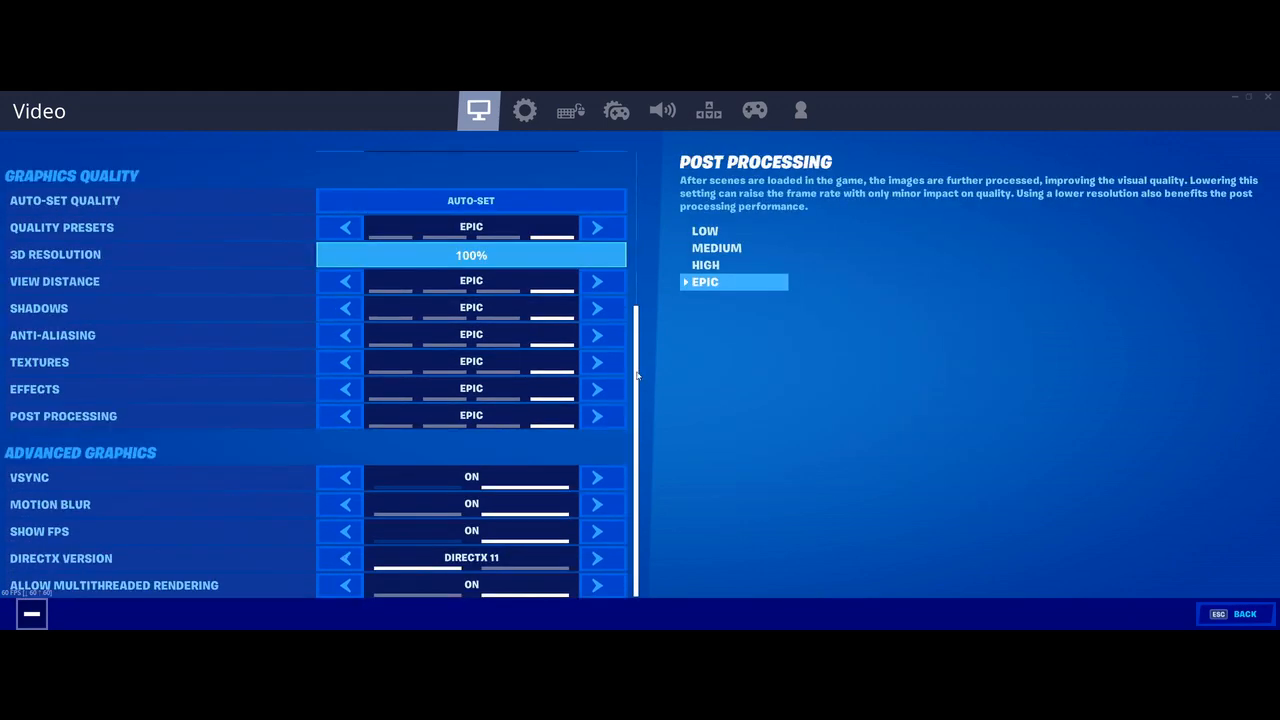
{"action": "scroll", "coordinate": [637, 243], "scroll_direction": "up", "scroll_amount": 4}
{"action": "scroll", "coordinate": [637, 243], "scroll_direction": "up", "scroll_amount": 1}
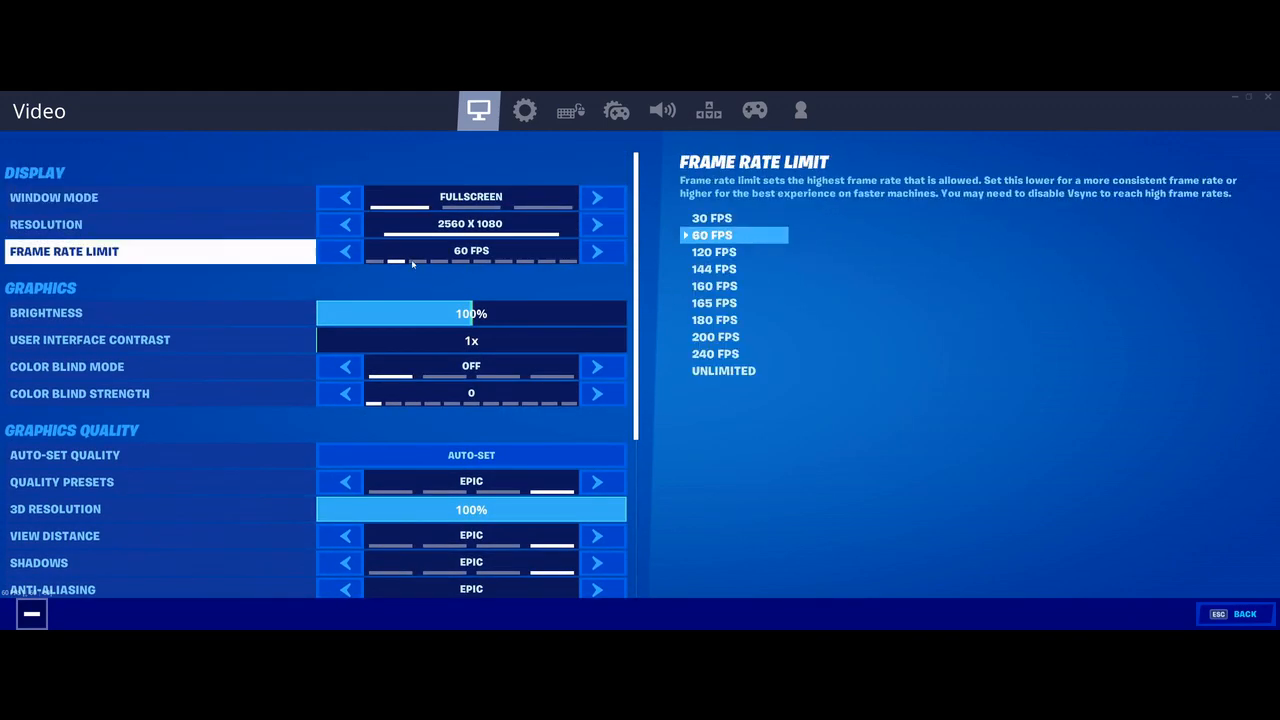
{"action": "left_click_drag", "start_coordinate": [638, 230], "coordinate": [645, 390]}
{"action": "scroll", "coordinate": [562, 430], "scroll_direction": "up", "scroll_amount": 5}
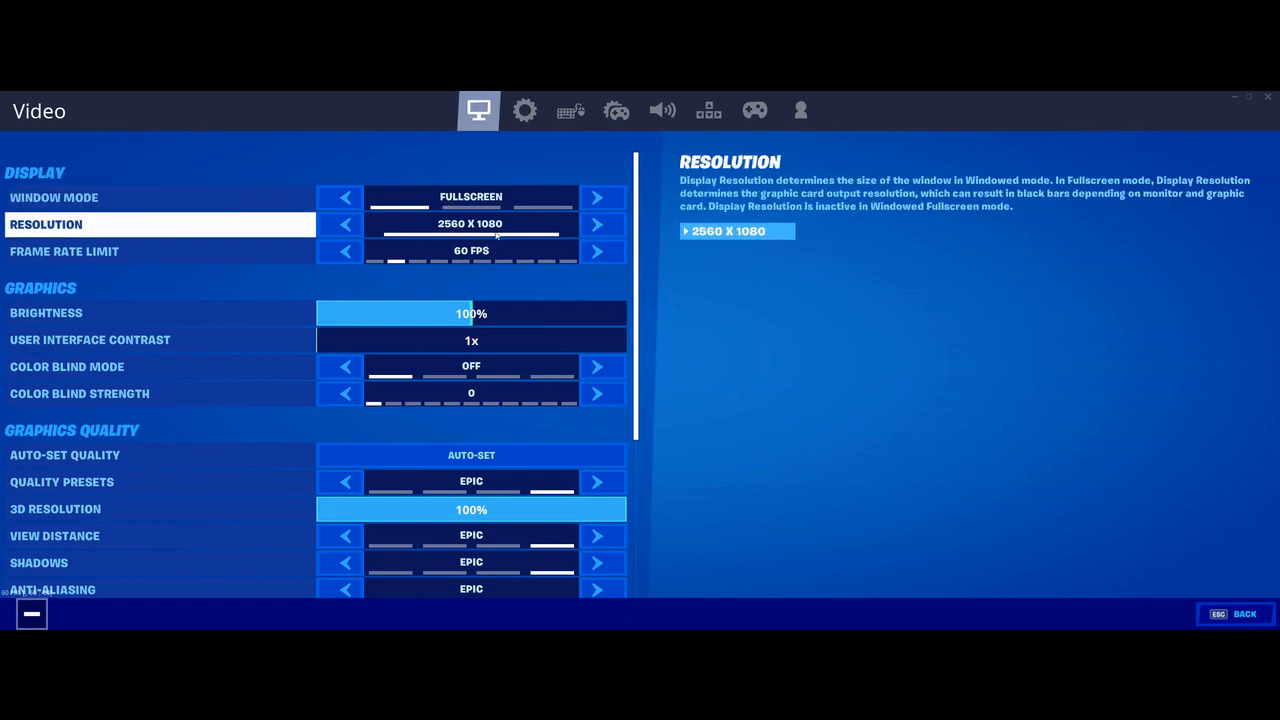
Raise the frame rate limit to Unlimited.
{"action": "left_click", "coordinate": [613, 256]}
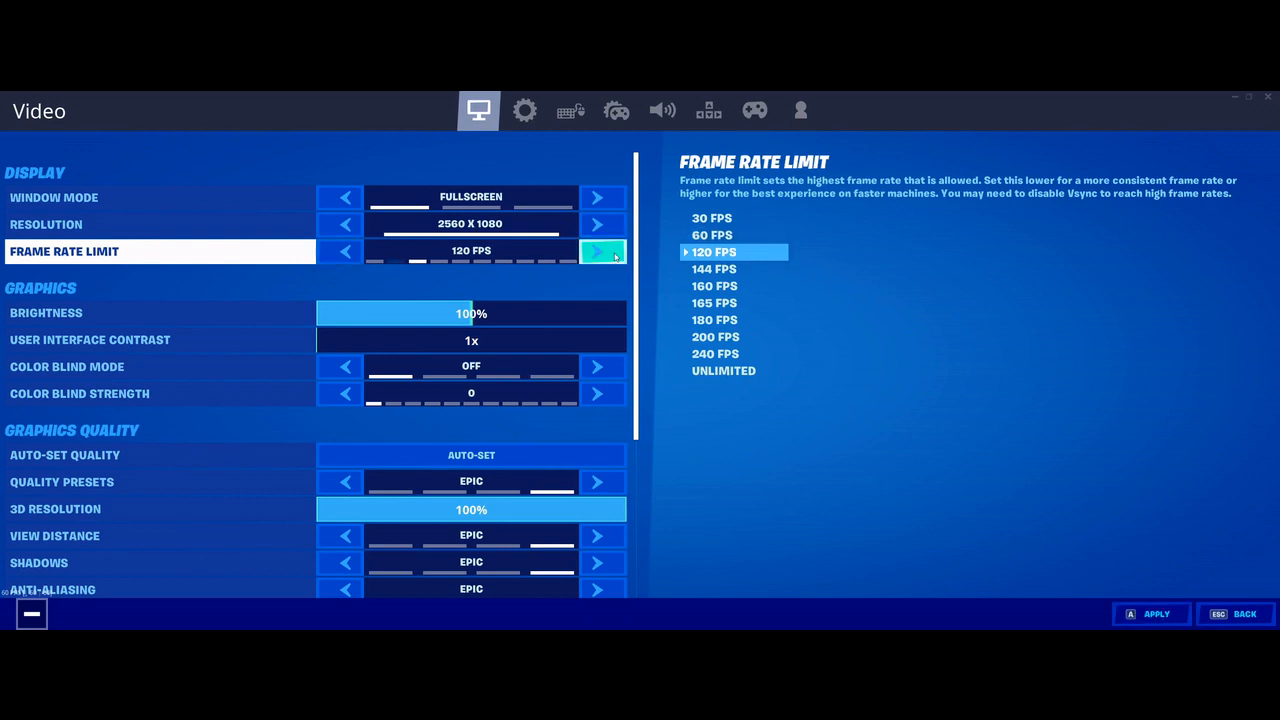
{"action": "left_click", "coordinate": [616, 257]}
{"action": "left_click", "coordinate": [616, 257]}
{"action": "left_click", "coordinate": [616, 257]}
{"action": "left_click", "coordinate": [616, 257]}
{"action": "left_click", "coordinate": [616, 257]}
{"action": "left_click", "coordinate": [616, 257]}
{"action": "left_click", "coordinate": [616, 257]}
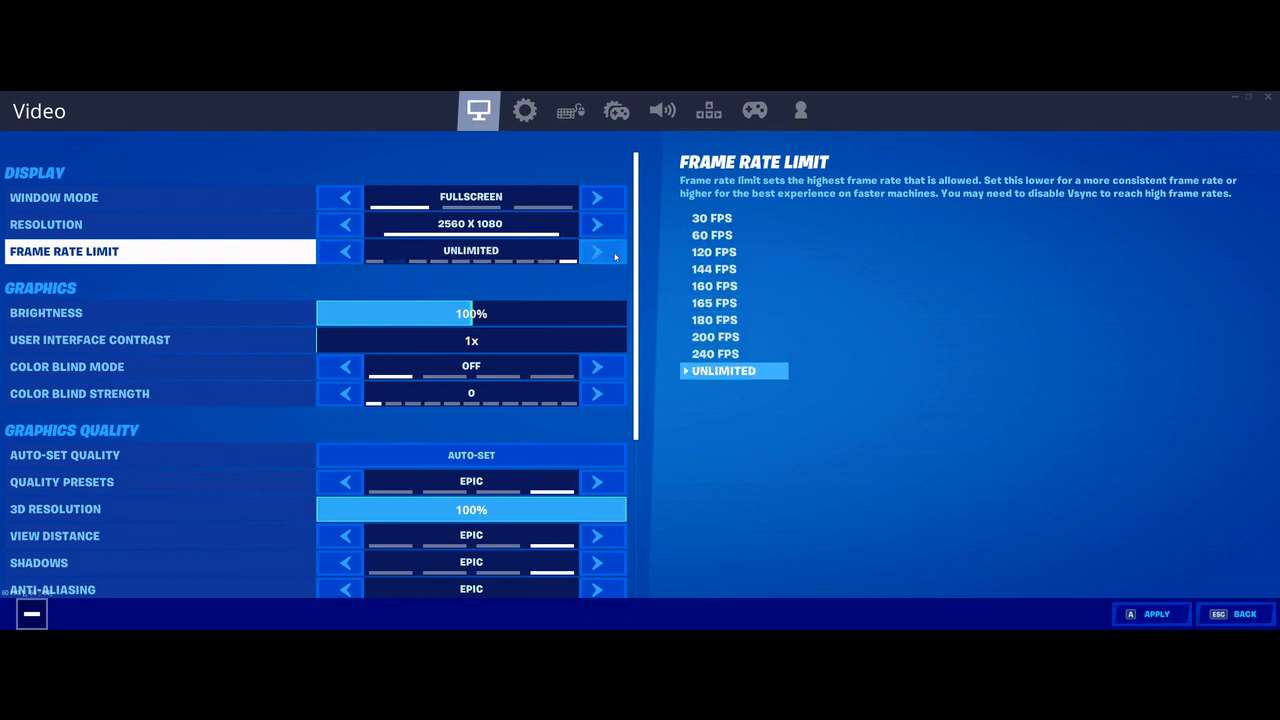
Lower the frame rate limit to 120 FPS.
{"action": "left_click", "coordinate": [338, 253]}
{"action": "left_click", "coordinate": [338, 253]}
{"action": "left_click", "coordinate": [338, 253]}
{"action": "left_click", "coordinate": [338, 253]}
{"action": "left_click", "coordinate": [340, 253]}
{"action": "left_click", "coordinate": [340, 253]}
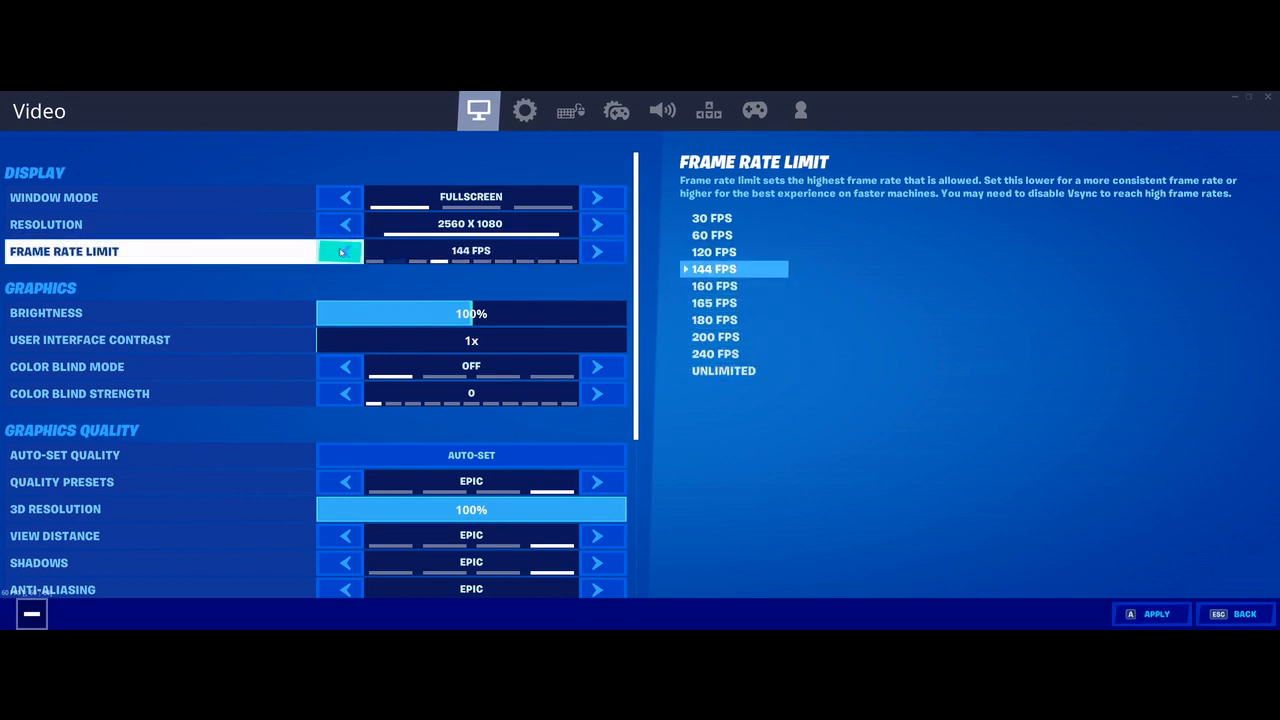
{"action": "left_click", "coordinate": [340, 253]}
Set the frame rate limit back to Unlimited and apply the change.
{"action": "left_click", "coordinate": [608, 251]}
{"action": "left_click", "coordinate": [608, 251]}
{"action": "left_click", "coordinate": [608, 251]}
{"action": "left_click", "coordinate": [608, 251]}
{"action": "left_click", "coordinate": [608, 251]}
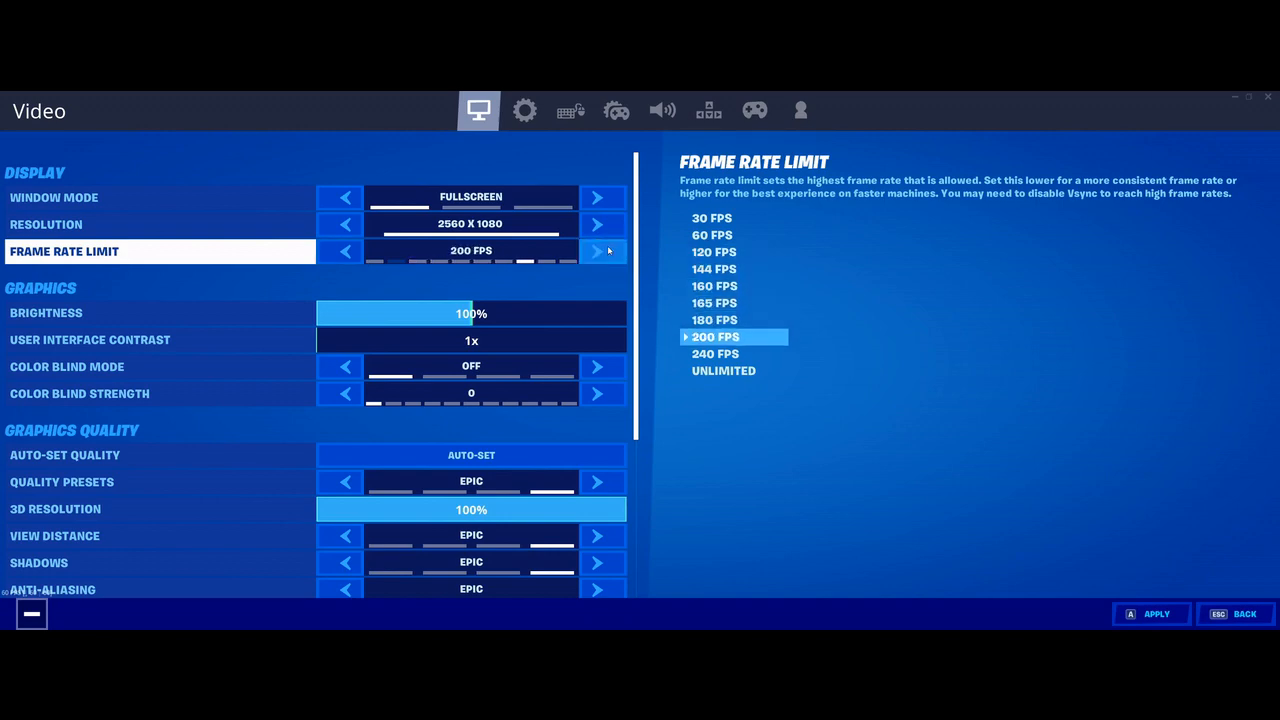
{"action": "left_click", "coordinate": [608, 251]}
{"action": "left_click", "coordinate": [608, 251]}
{"action": "left_click", "coordinate": [1154, 612]}
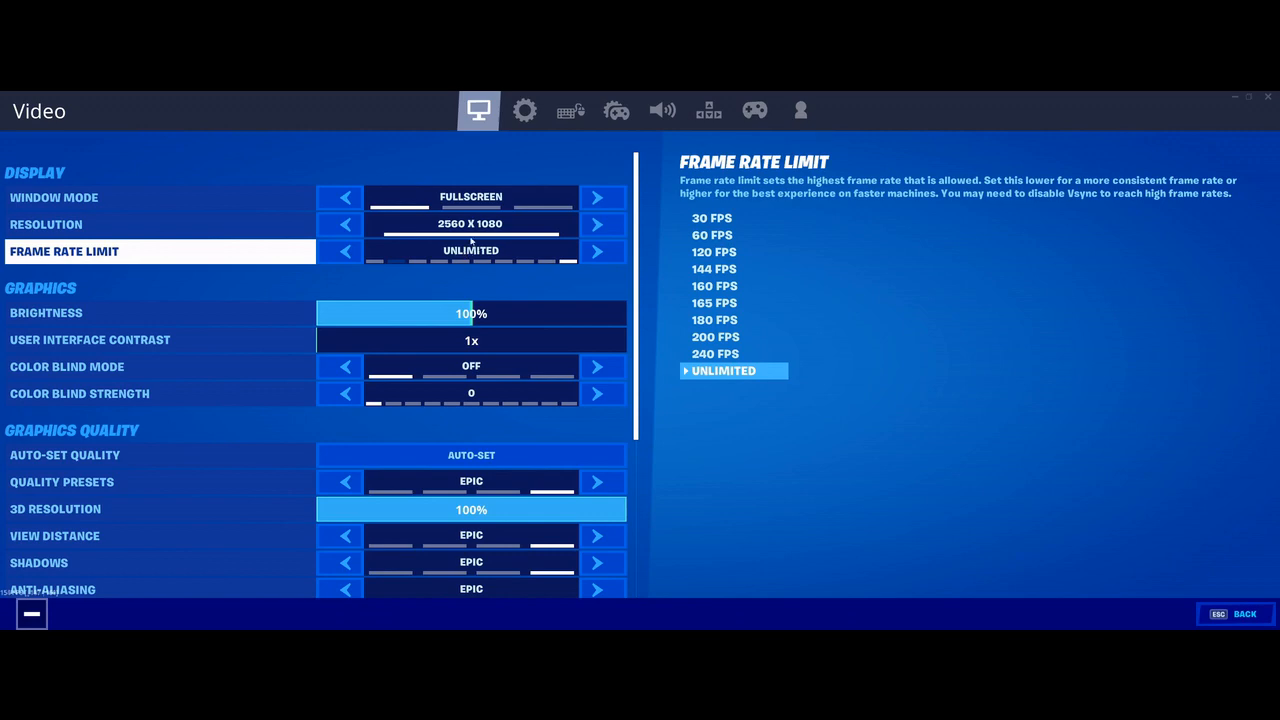
Set the brightness to 150% and the color blind mode to Tritanope.
{"action": "left_click_drag", "start_coordinate": [482, 313], "coordinate": [720, 314]}
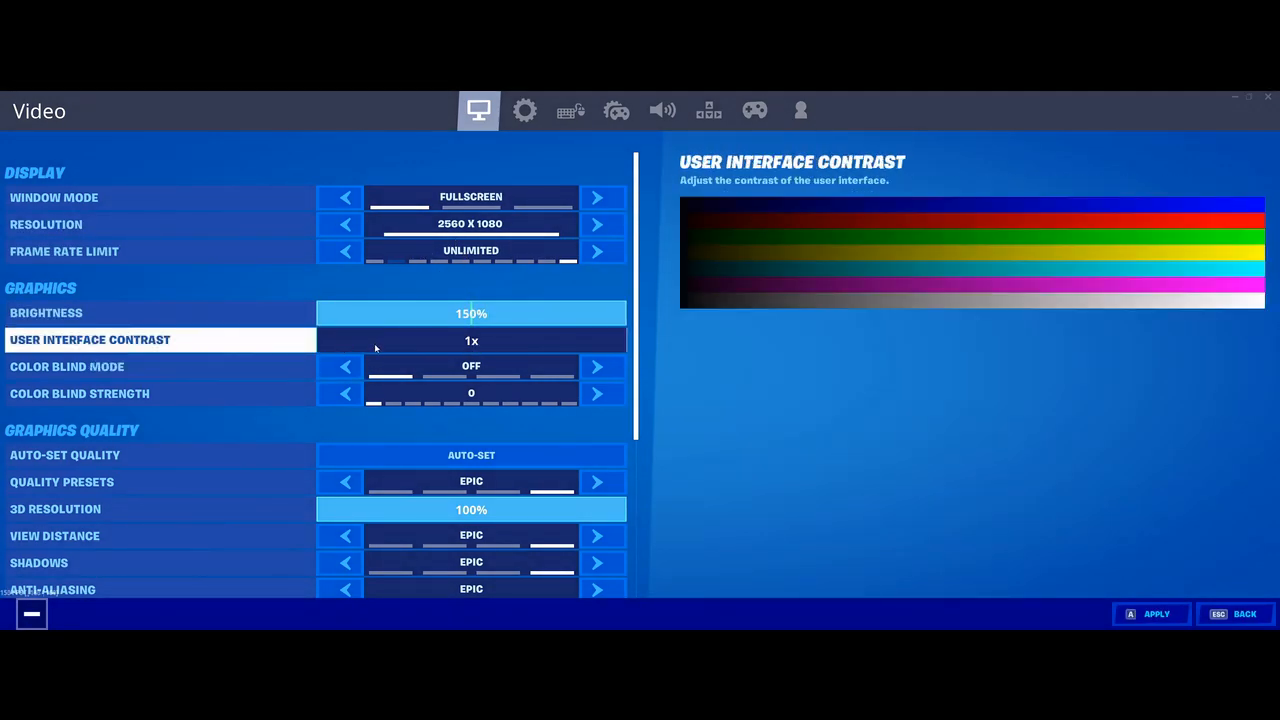
{"action": "left_click", "coordinate": [358, 377]}
{"action": "left_click", "coordinate": [358, 375]}
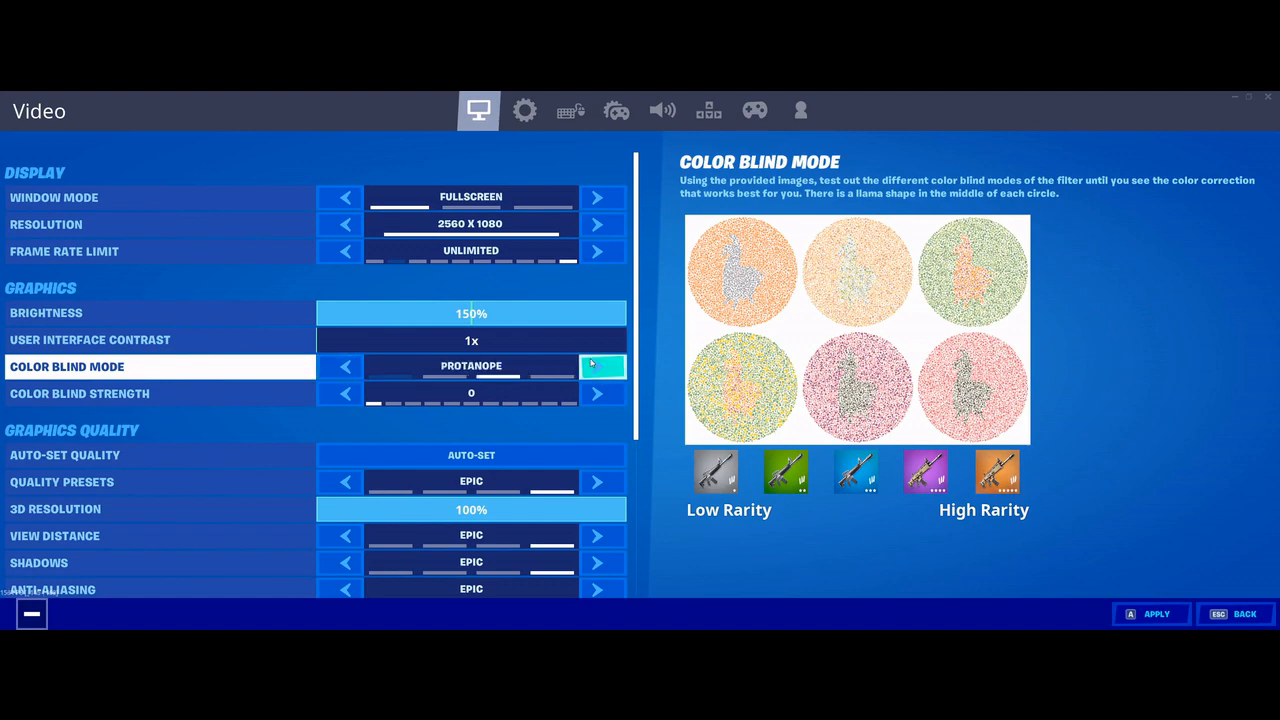
{"action": "left_click", "coordinate": [591, 368]}
Set the color blind strength to 10 and apply the graphics changes.
{"action": "left_click", "coordinate": [590, 389]}
{"action": "left_click", "coordinate": [590, 389]}
{"action": "left_click", "coordinate": [590, 390]}
{"action": "left_click", "coordinate": [590, 390]}
{"action": "left_click", "coordinate": [590, 390]}
{"action": "left_click", "coordinate": [590, 391]}
{"action": "left_click", "coordinate": [590, 391]}
{"action": "left_click", "coordinate": [590, 391]}
{"action": "left_click", "coordinate": [590, 391]}
{"action": "left_click", "coordinate": [590, 391]}
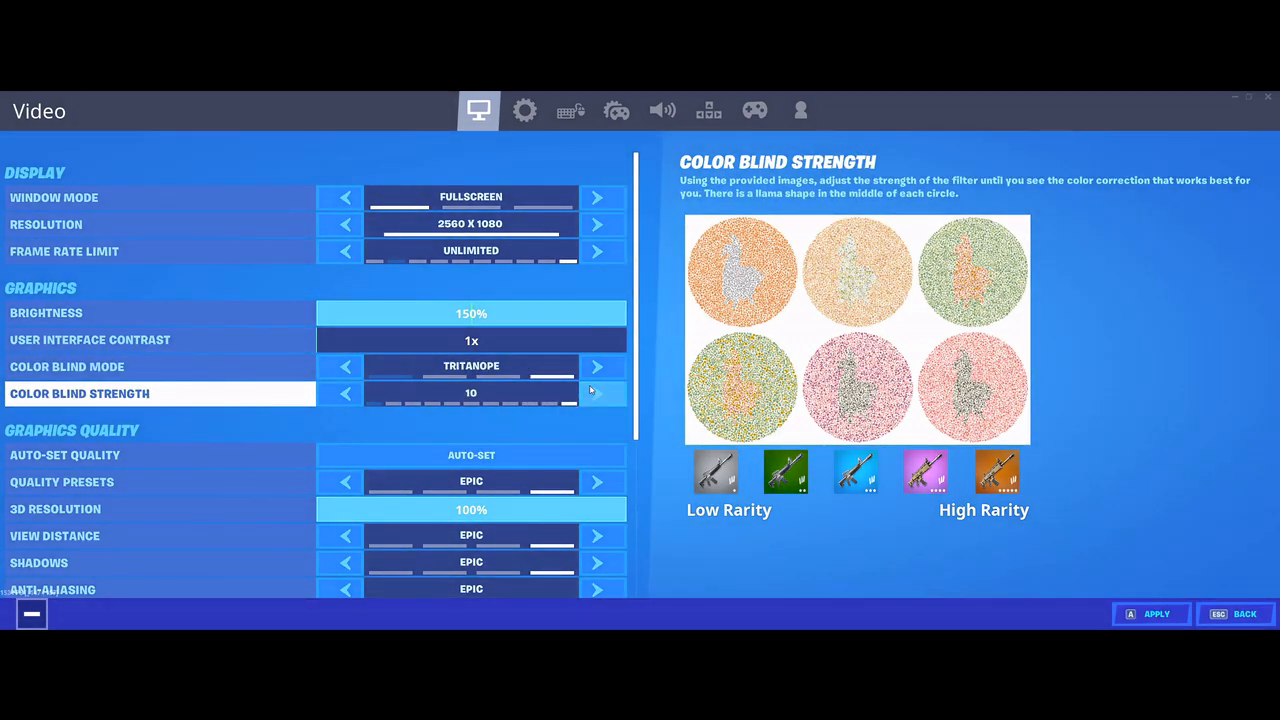
{"action": "left_click", "coordinate": [1160, 614]}
Set the graphics quality preset to Low.
{"action": "scroll", "coordinate": [452, 342], "scroll_direction": "down", "scroll_amount": 4}
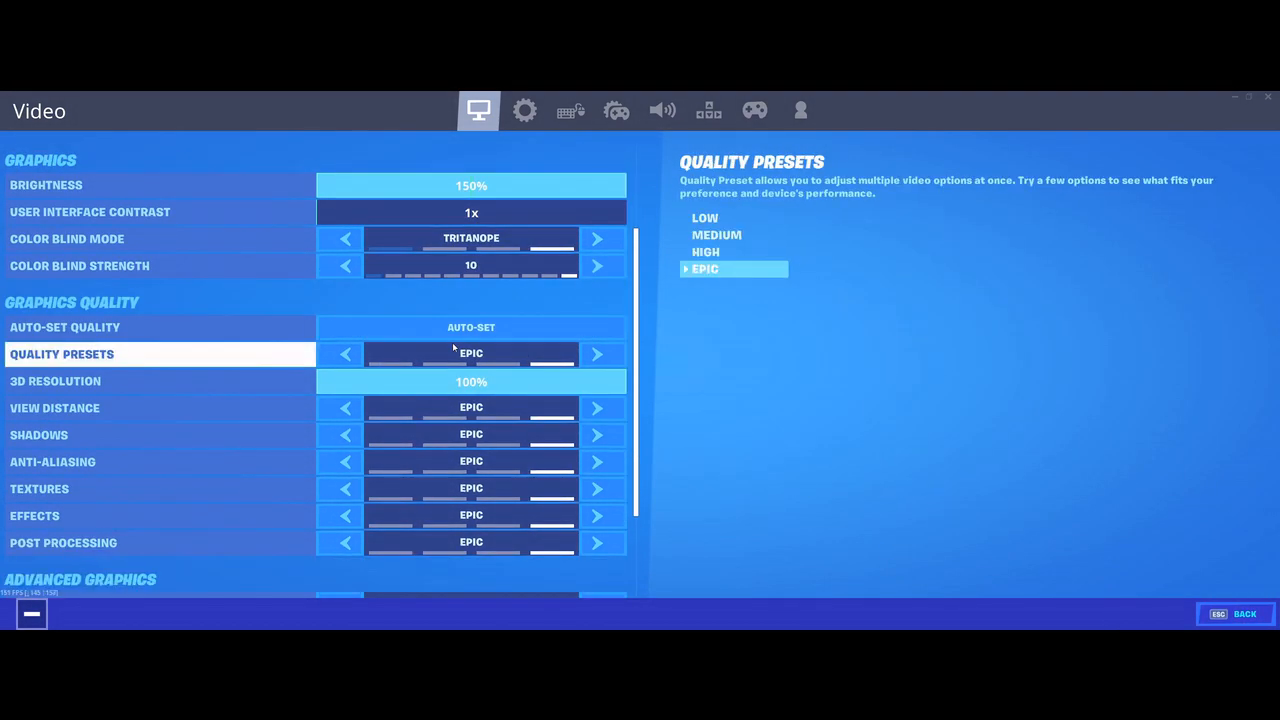
{"action": "left_click", "coordinate": [352, 358]}
{"action": "left_click", "coordinate": [352, 358]}
{"action": "left_click", "coordinate": [352, 358]}
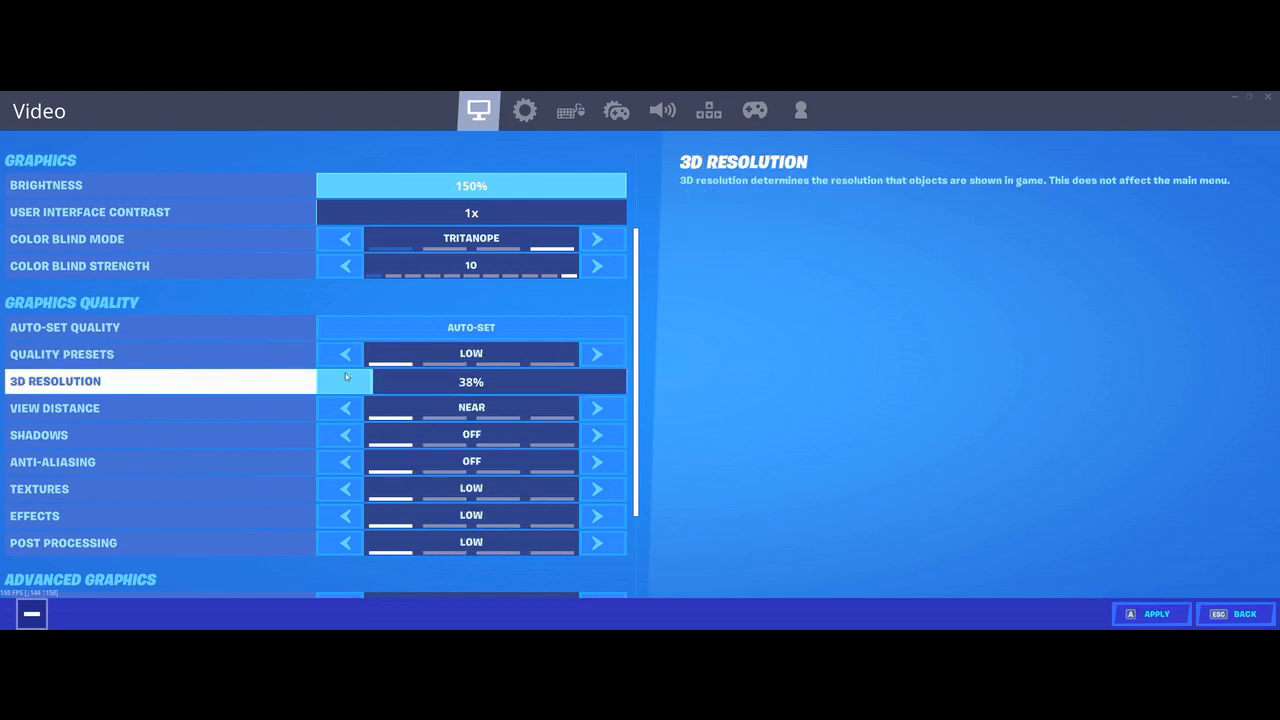
Reduce the 3D resolution to 25% and return to the lobby to check how the character looks.
{"action": "left_click_drag", "start_coordinate": [368, 383], "coordinate": [271, 382]}
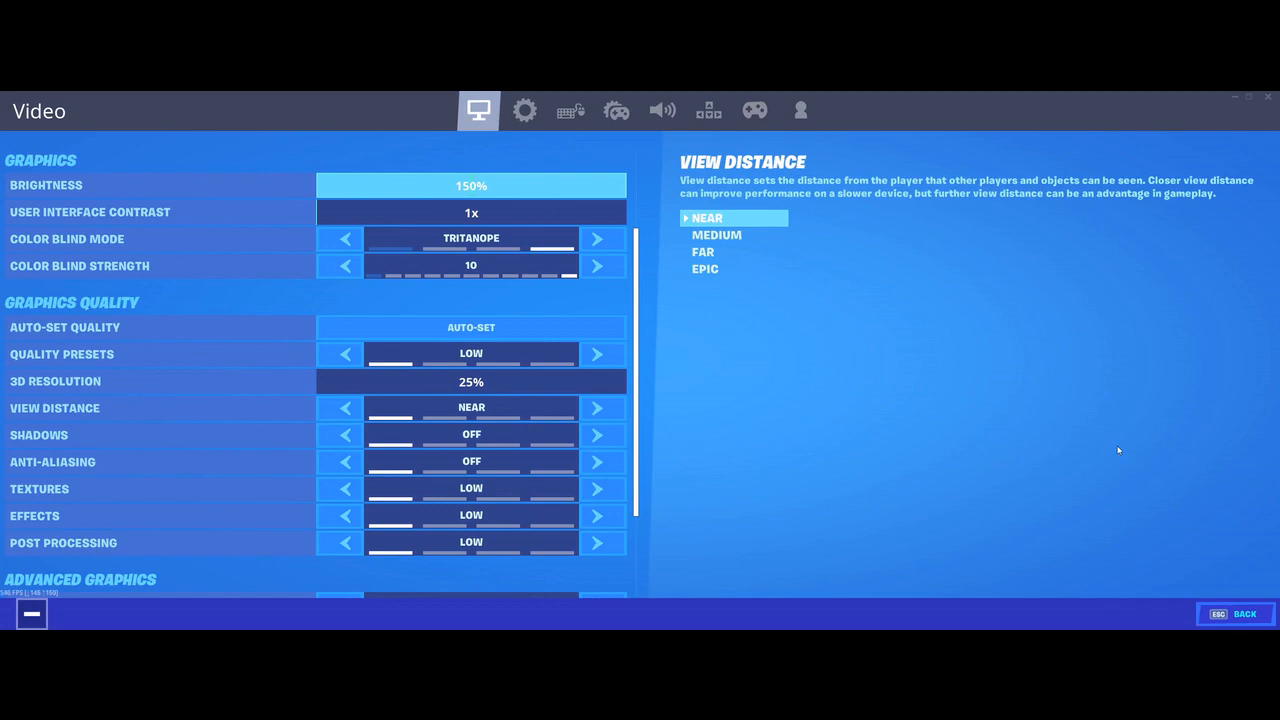
{"action": "left_click", "coordinate": [1240, 614]}
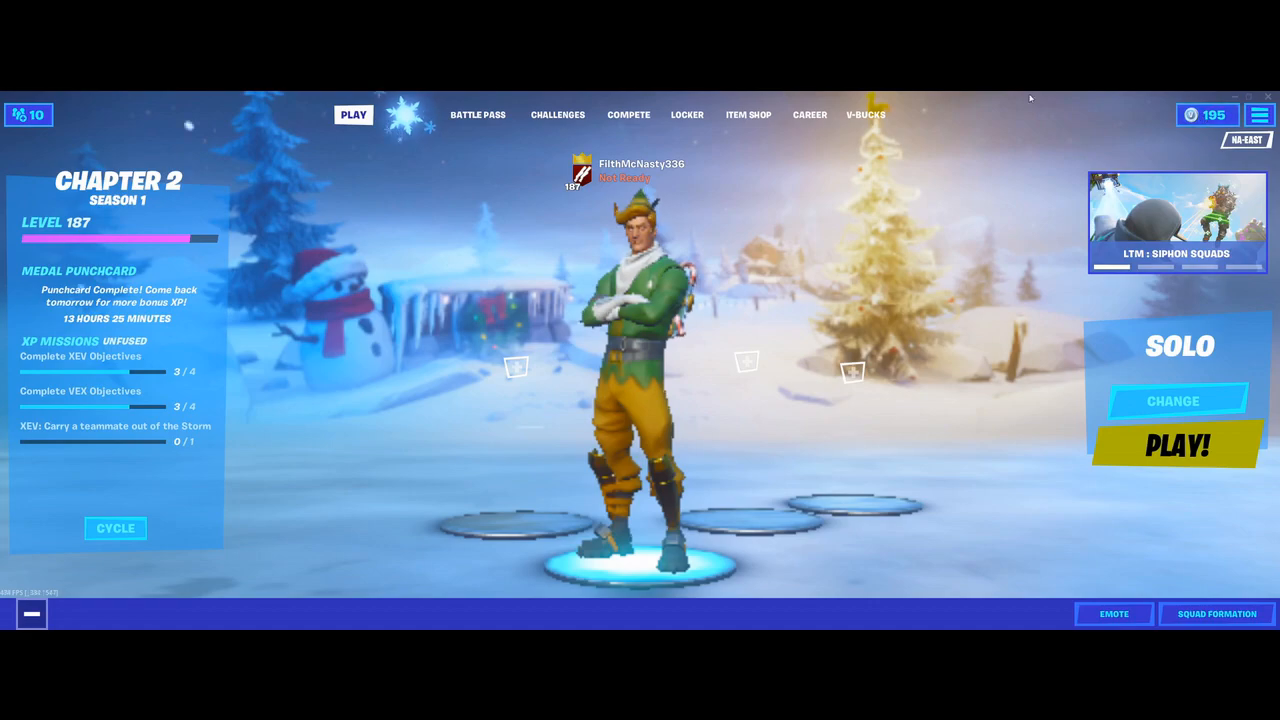
Reopen the video settings, set the 3D resolution to 100%, apply it and return to the lobby.
{"action": "left_click", "coordinate": [1259, 114]}
{"action": "left_click", "coordinate": [1057, 134]}
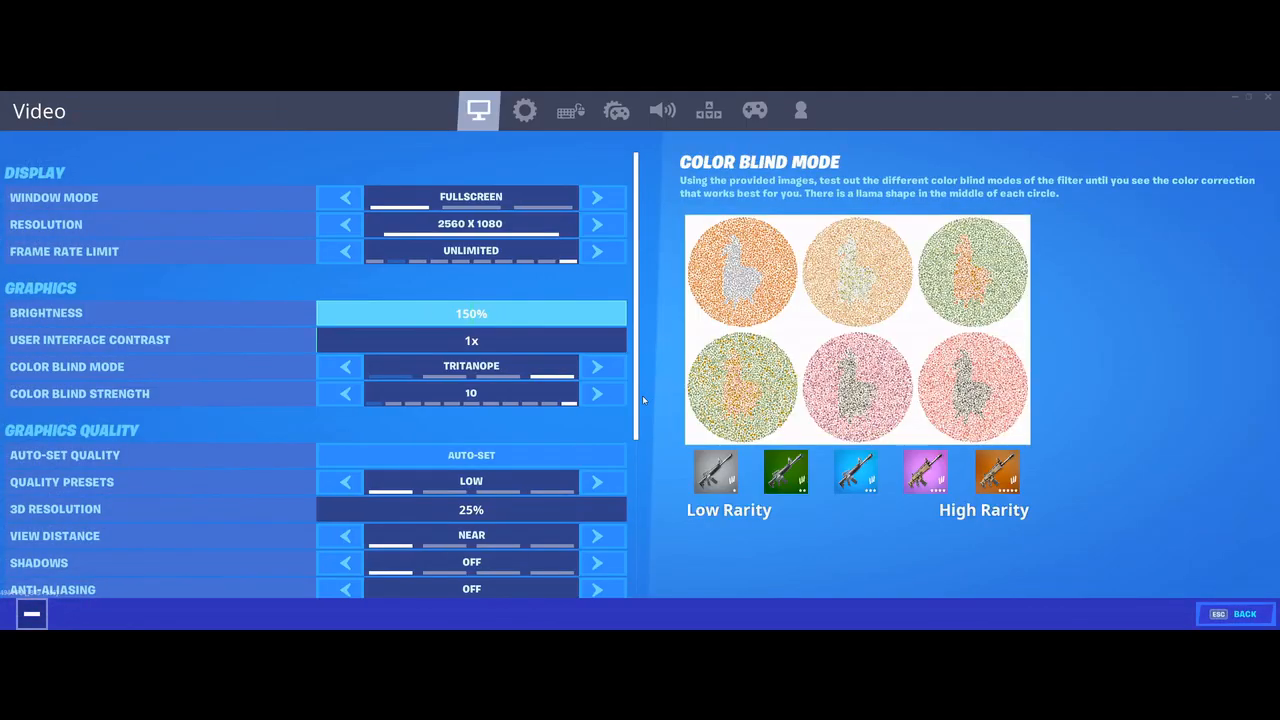
{"action": "left_click_drag", "start_coordinate": [637, 366], "coordinate": [646, 437]}
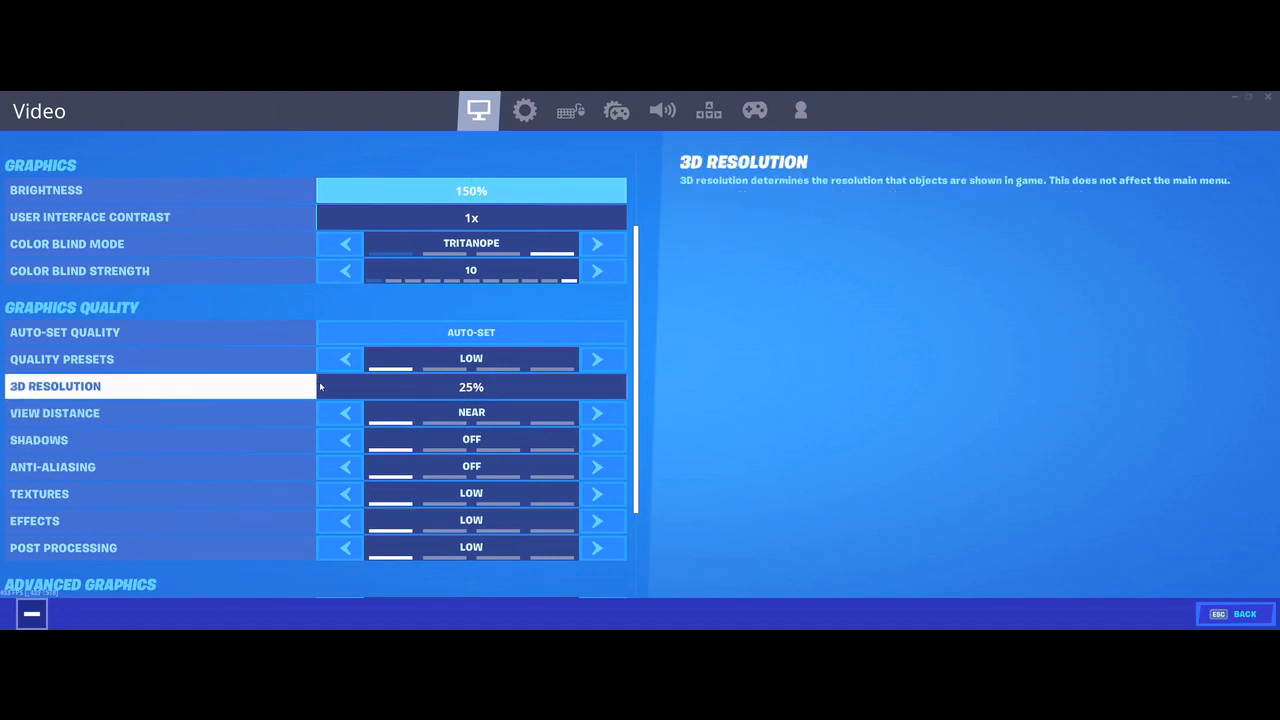
{"action": "left_click_drag", "start_coordinate": [320, 386], "coordinate": [626, 387]}
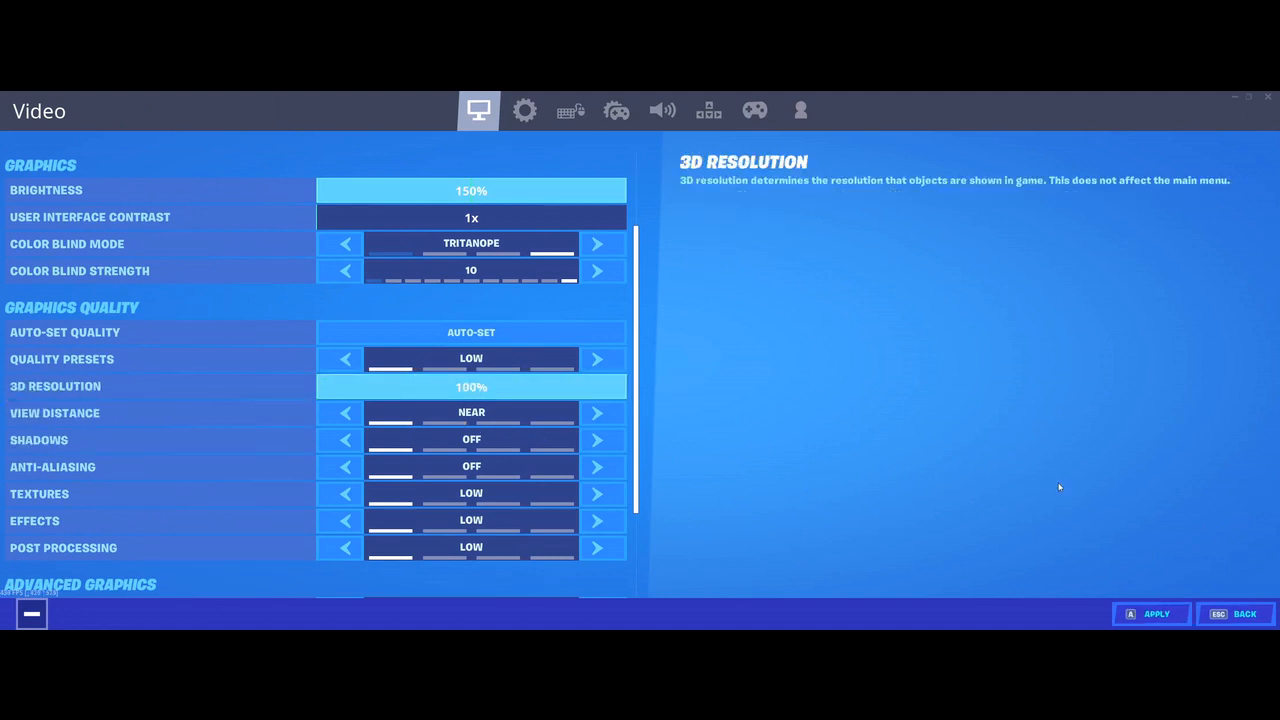
{"action": "left_click", "coordinate": [1152, 618]}
{"action": "left_click", "coordinate": [1234, 616]}
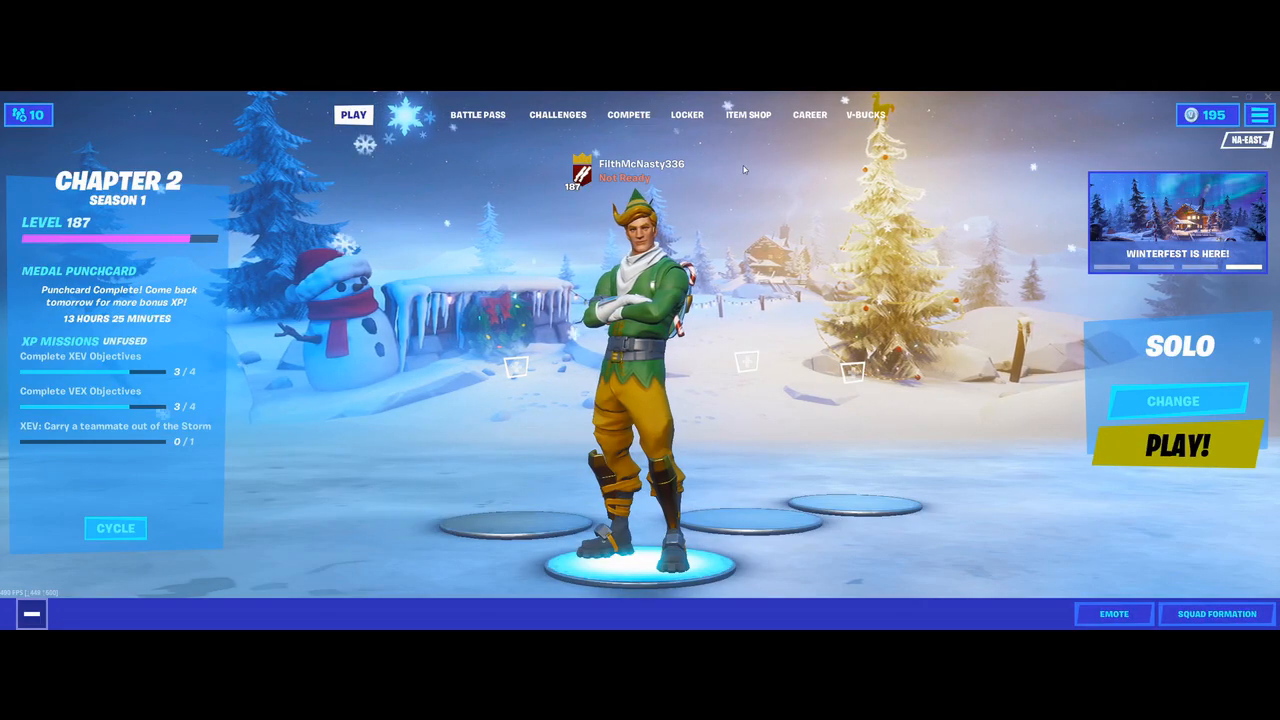
Reopen the video settings, set the view distance to Epic and apply the change.
{"action": "left_click", "coordinate": [1259, 114]}
{"action": "left_click", "coordinate": [1229, 140]}
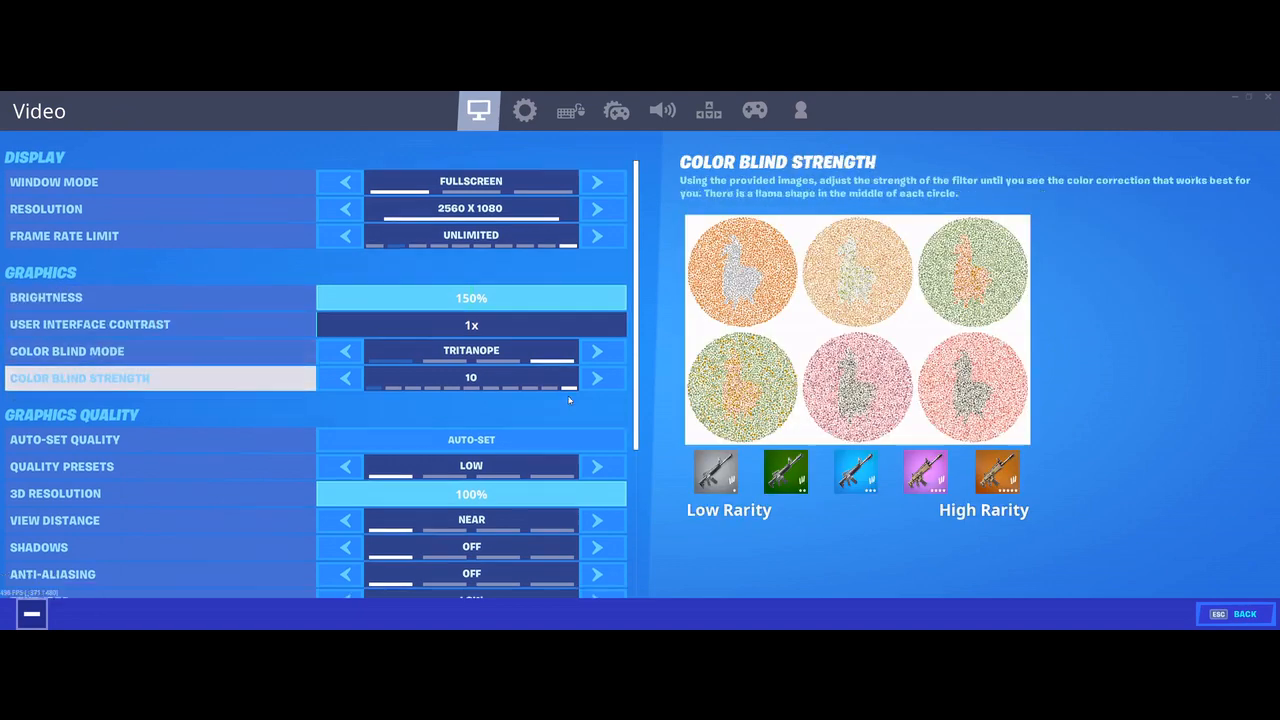
{"action": "scroll", "coordinate": [569, 400], "scroll_direction": "down", "scroll_amount": 2}
{"action": "left_click", "coordinate": [600, 439]}
{"action": "left_click", "coordinate": [600, 439]}
{"action": "left_click", "coordinate": [600, 439]}
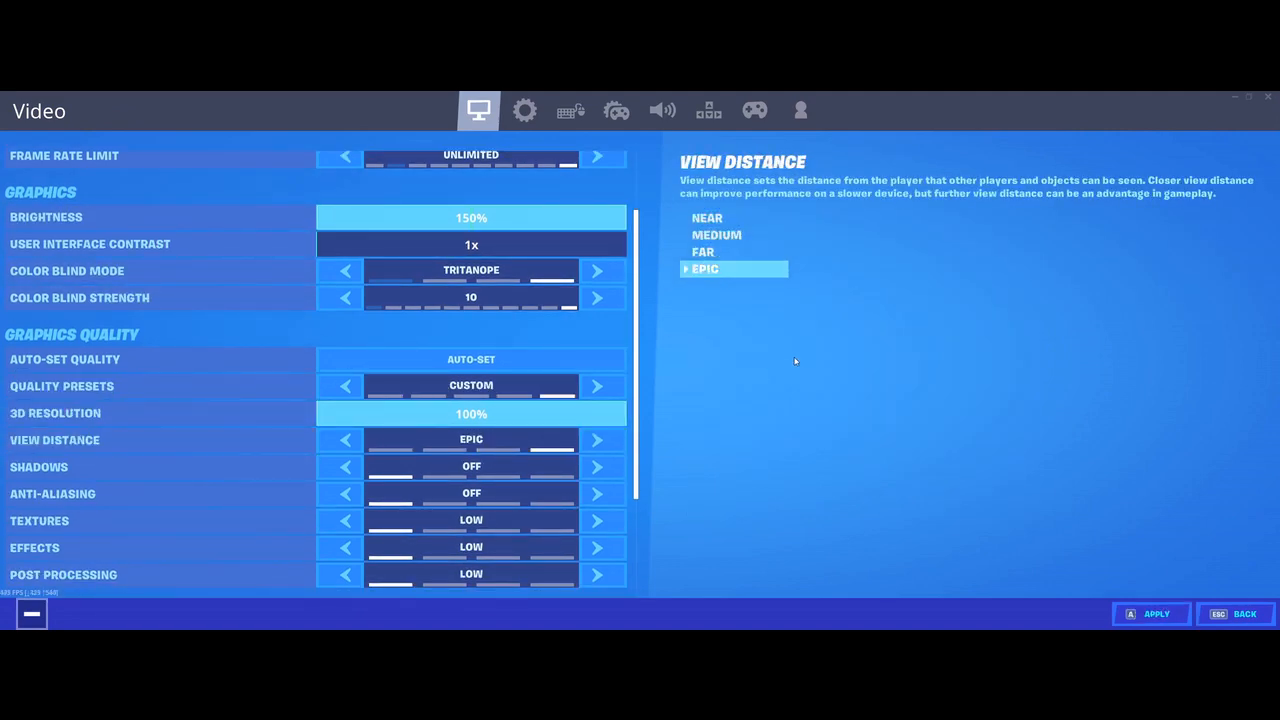
{"action": "left_click", "coordinate": [345, 439]}
{"action": "left_click", "coordinate": [597, 439]}
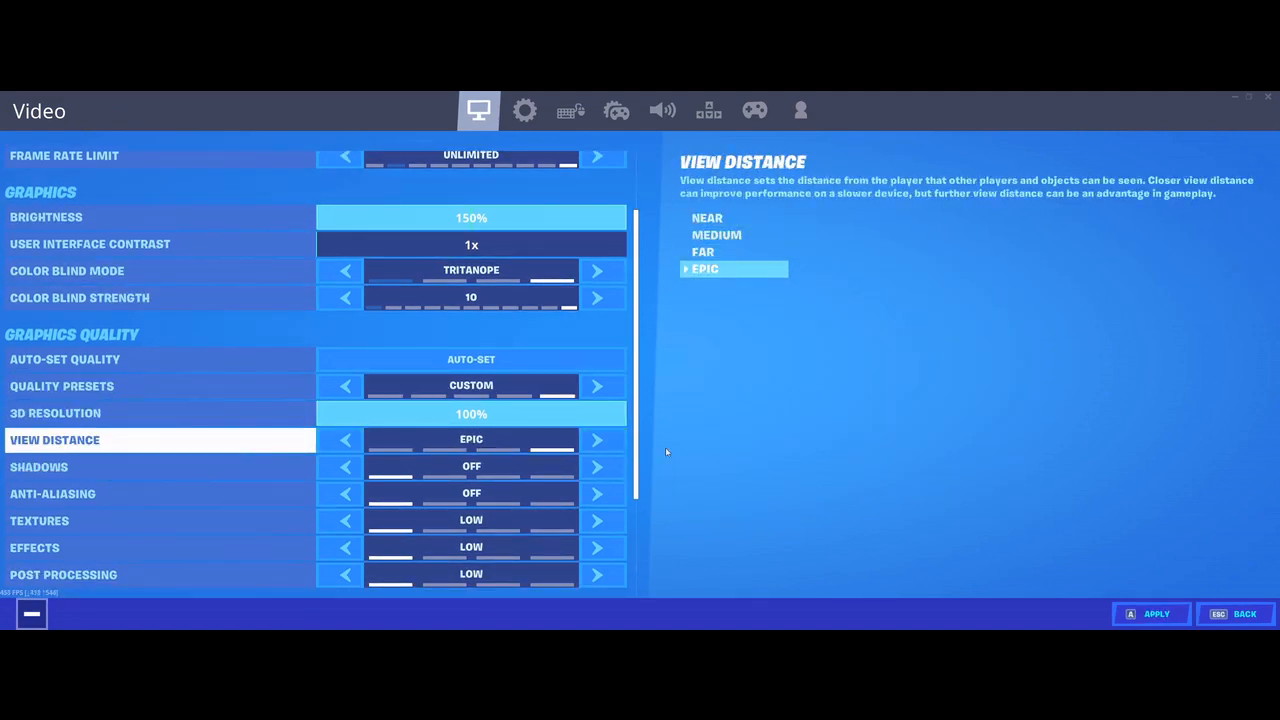
{"action": "left_click", "coordinate": [1153, 613]}
Turn off VSync and motion blur in the advanced graphics settings and apply the changes.
{"action": "scroll", "coordinate": [363, 440], "scroll_direction": "down", "scroll_amount": 1}
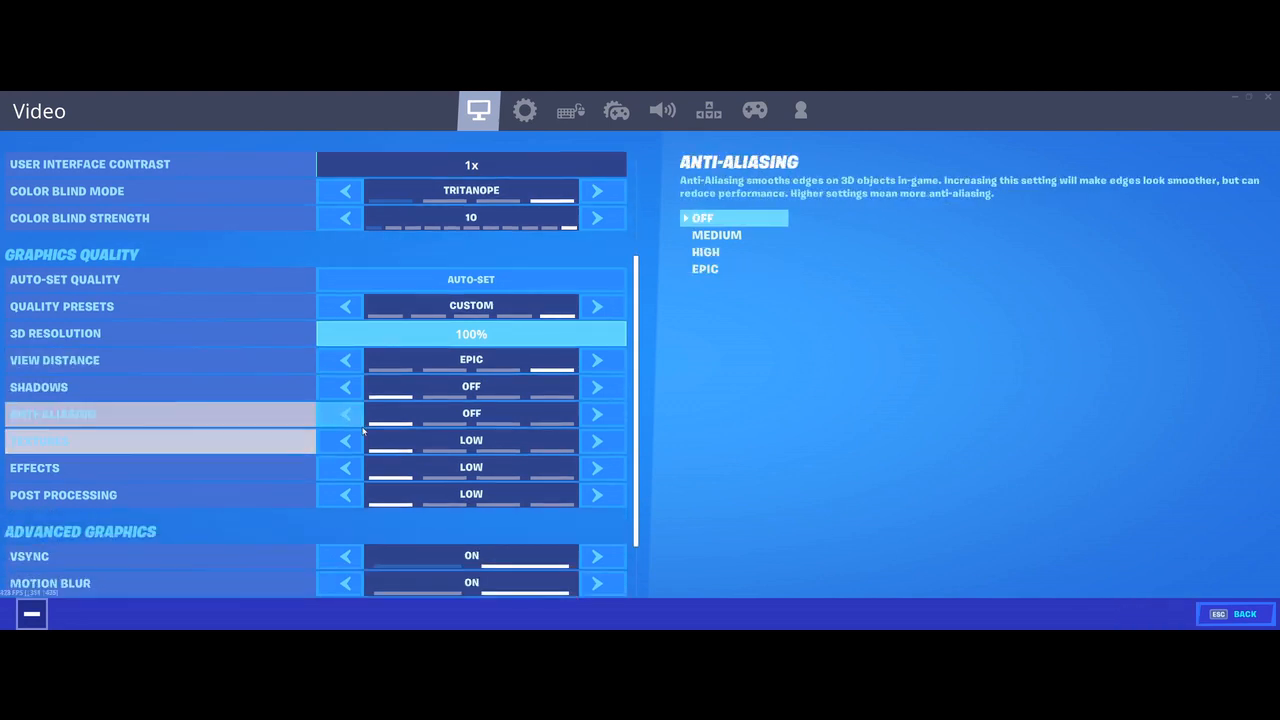
{"action": "scroll", "coordinate": [496, 393], "scroll_direction": "down", "scroll_amount": 3}
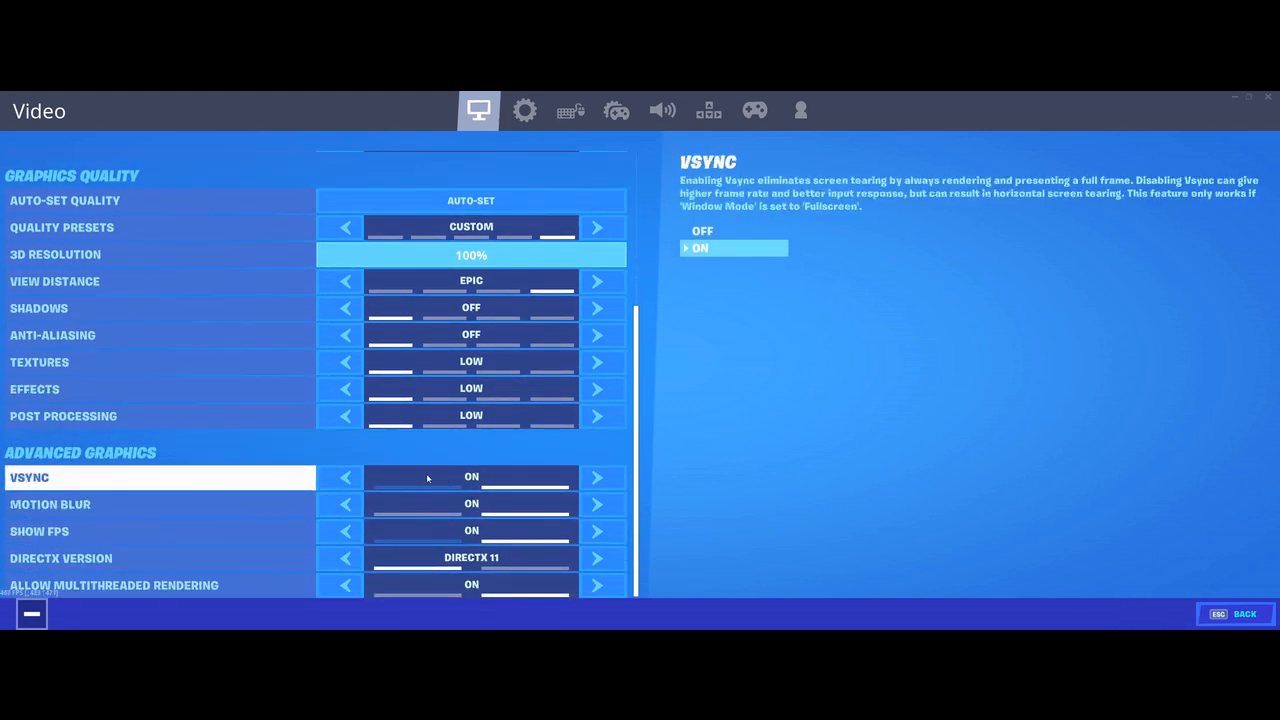
{"action": "left_click", "coordinate": [362, 482]}
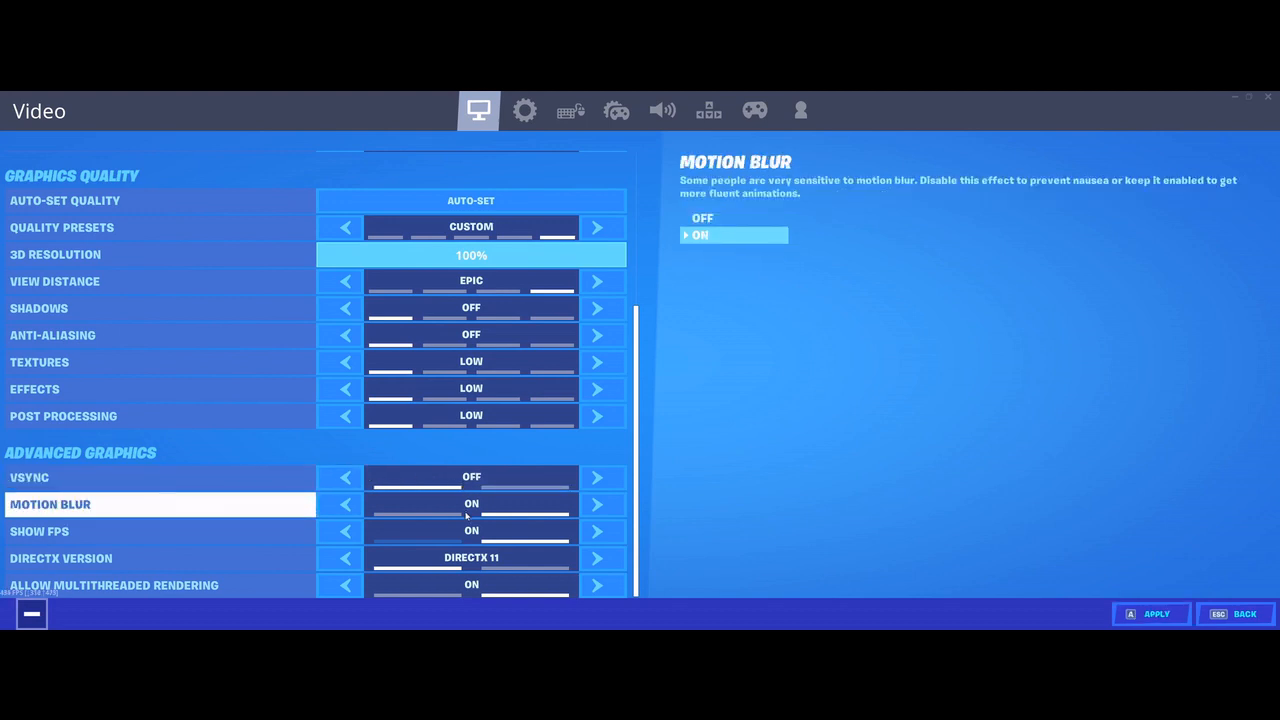
{"action": "left_click", "coordinate": [363, 509]}
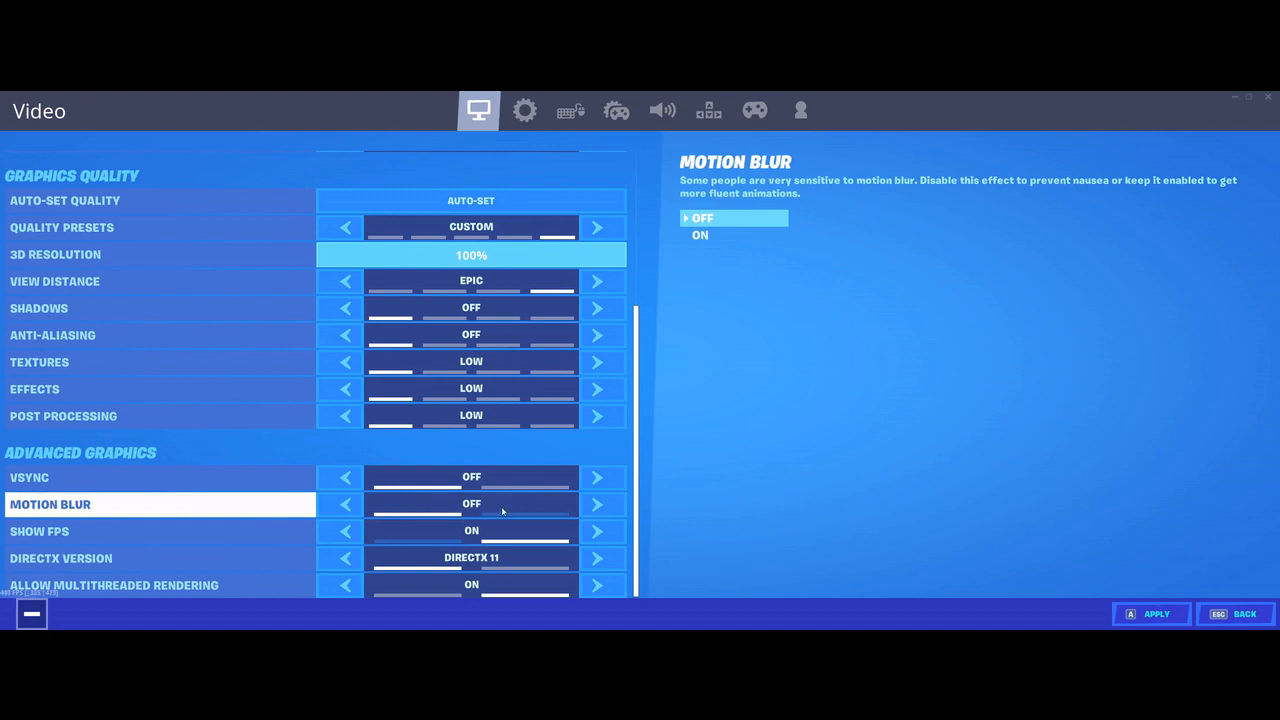
{"action": "left_click", "coordinate": [1138, 610]}
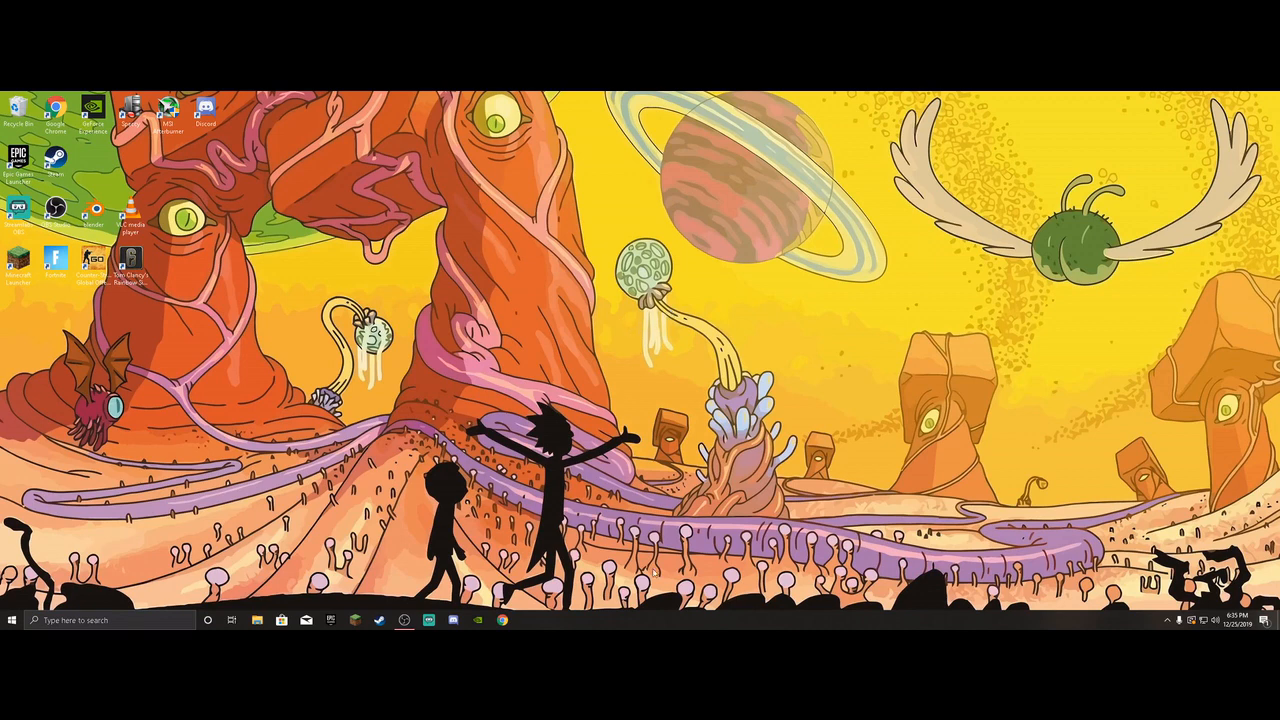
Open Task Manager from the Windows desktop.
{"action": "right_click", "coordinate": [648, 621]}
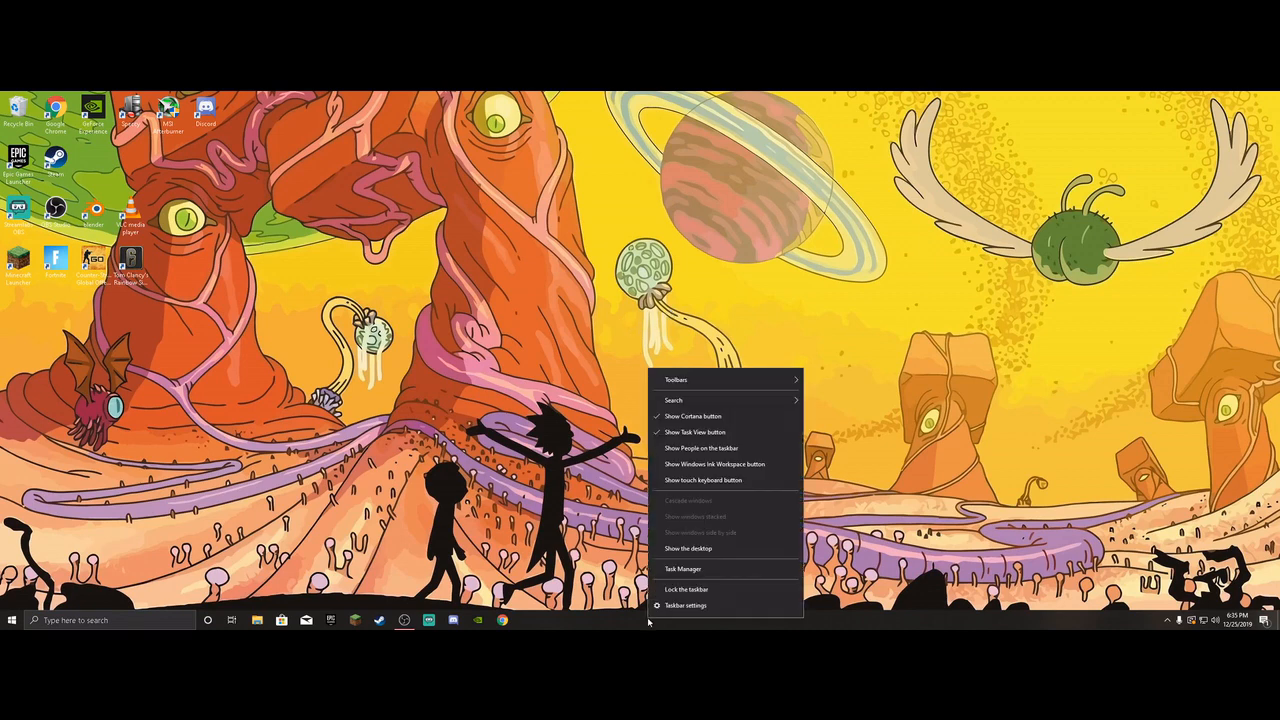
{"action": "left_click", "coordinate": [684, 570]}
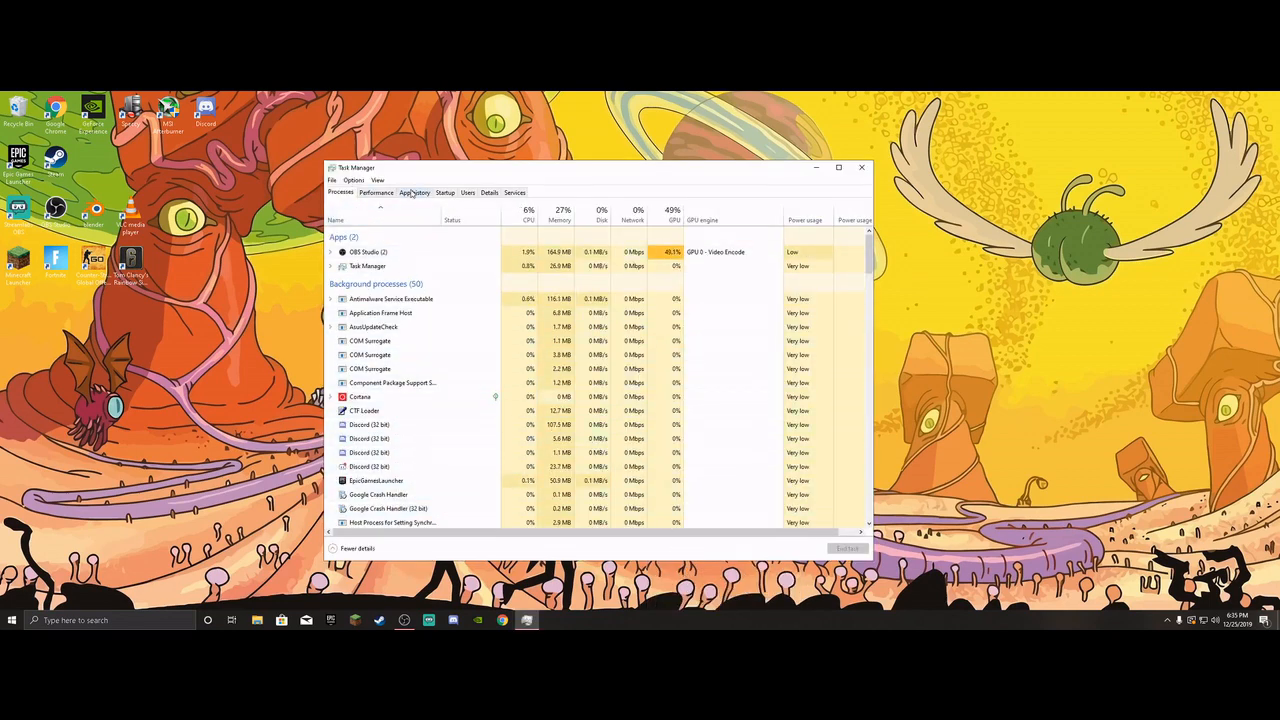
Review the startup apps, and end the process tree of the first Discord.exe entry among the detailed processes.
{"action": "left_click", "coordinate": [445, 193]}
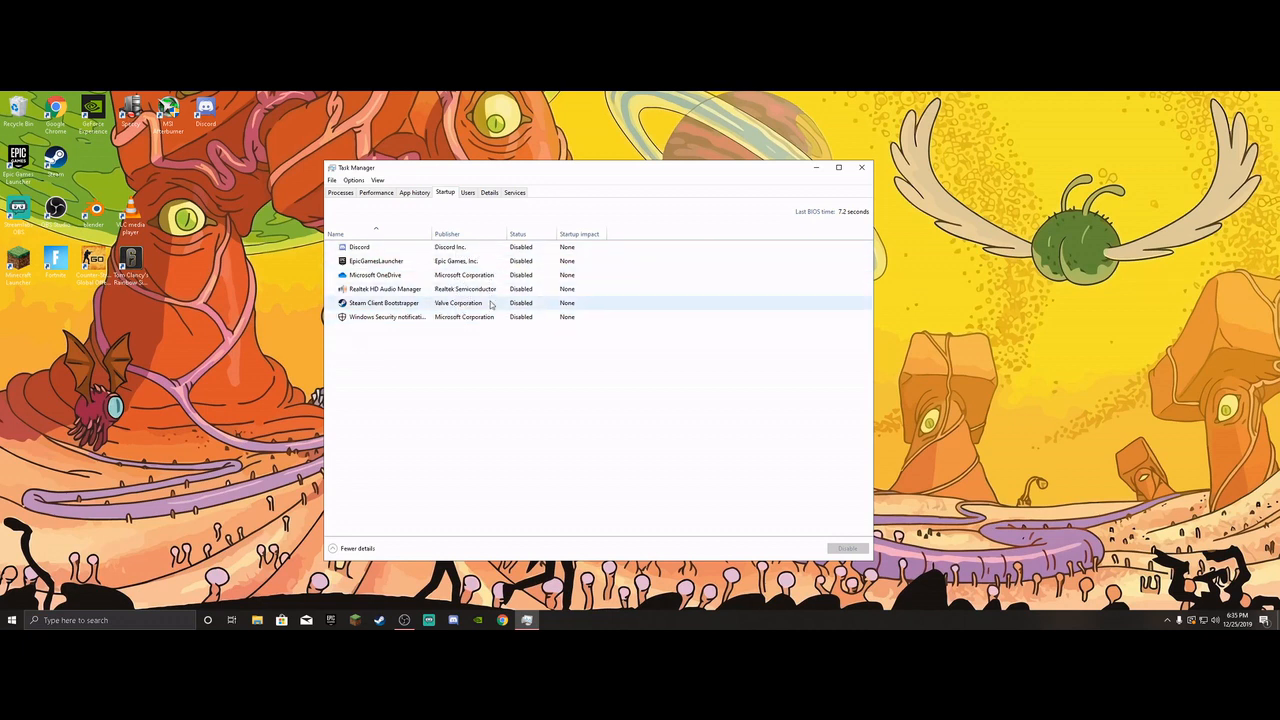
{"action": "left_click", "coordinate": [489, 192]}
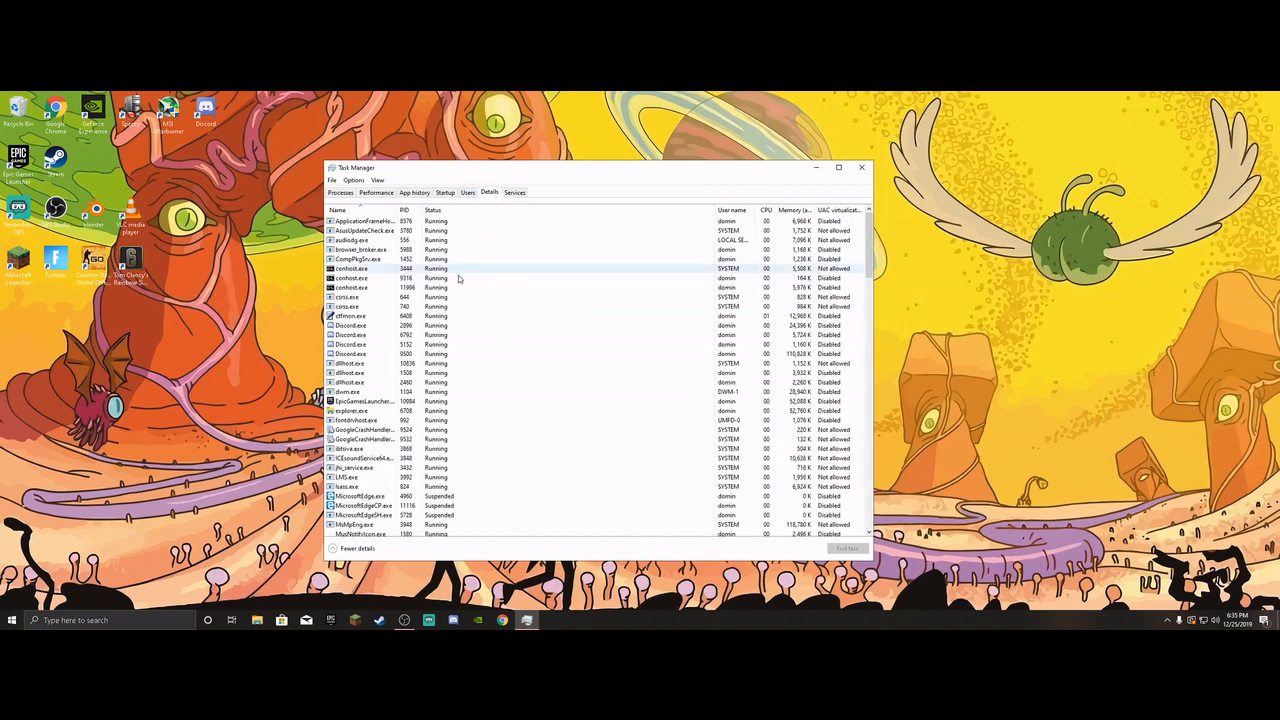
{"action": "right_click", "coordinate": [435, 327]}
{"action": "left_click", "coordinate": [458, 352]}
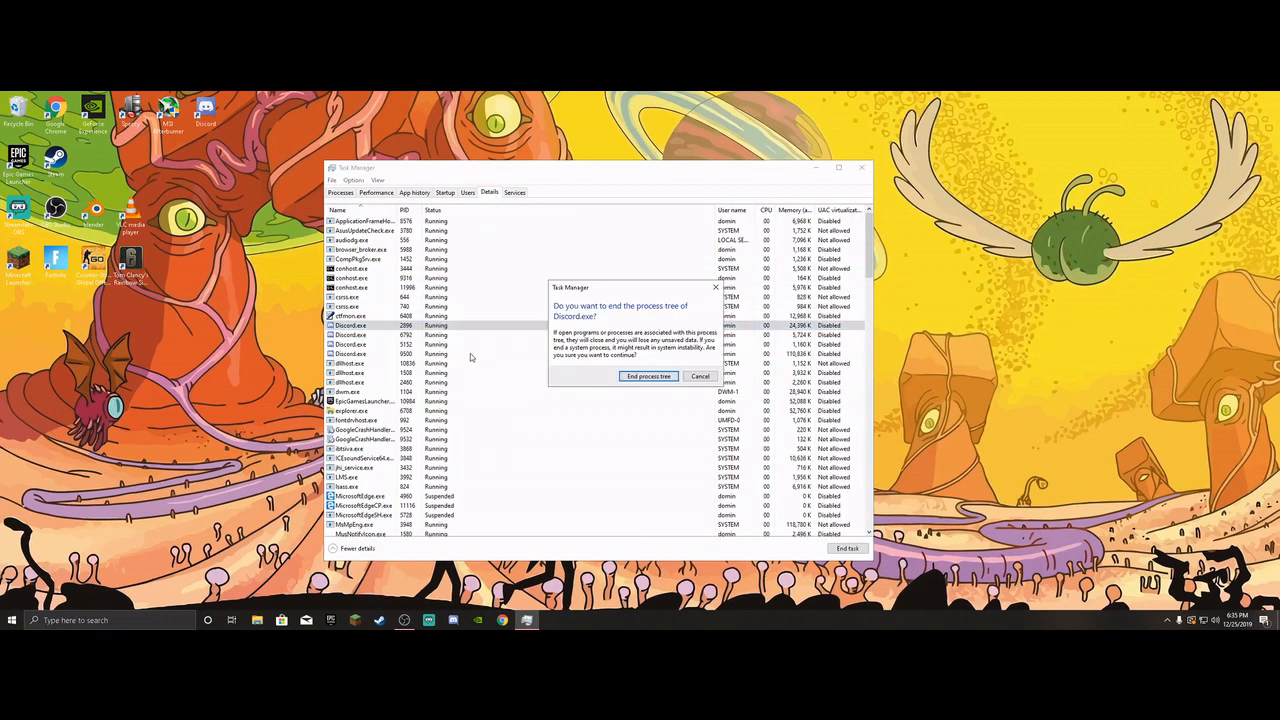
{"action": "left_click", "coordinate": [649, 381]}
End the process tree of MicrosoftEdge.exe.
{"action": "scroll", "coordinate": [433, 369], "scroll_direction": "down", "scroll_amount": 2}
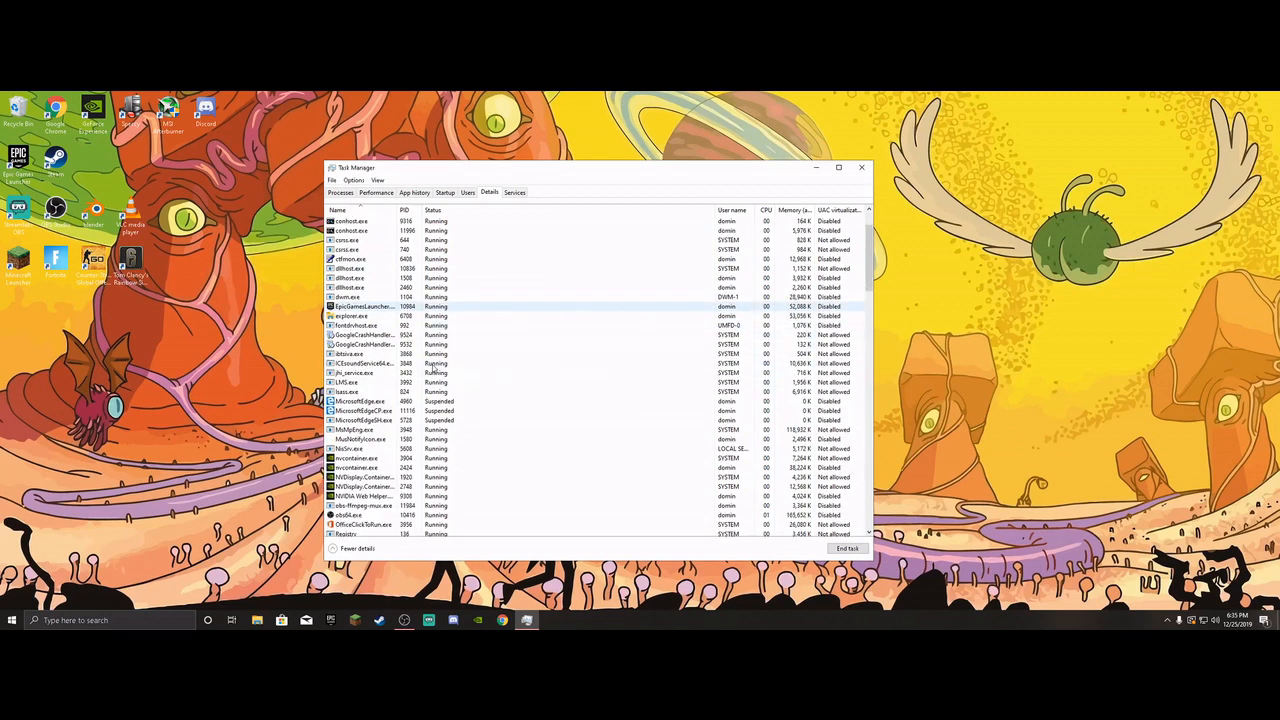
{"action": "right_click", "coordinate": [431, 401]}
{"action": "left_click", "coordinate": [464, 429]}
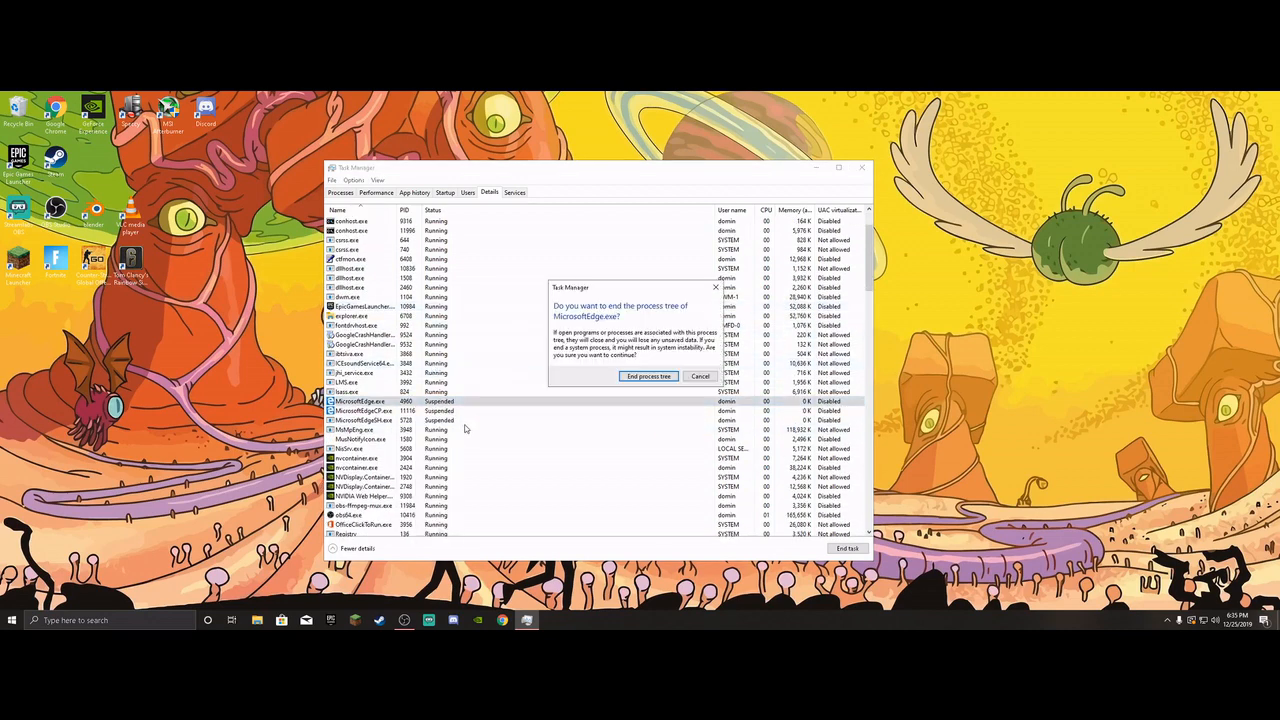
{"action": "left_click", "coordinate": [648, 376]}
Search Windows for "background apps", check in the settings which apps may run in the background, and close the settings.
{"action": "left_click", "coordinate": [144, 620]}
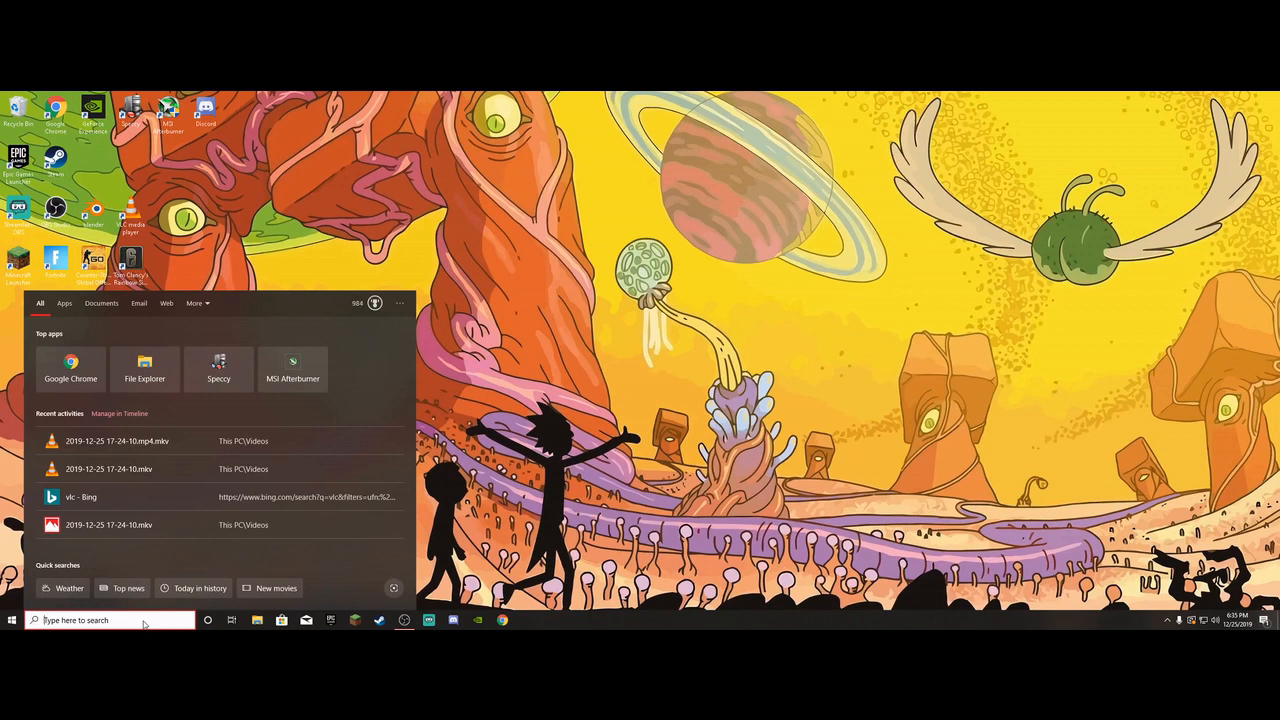
{"action": "type", "text": "backg"}
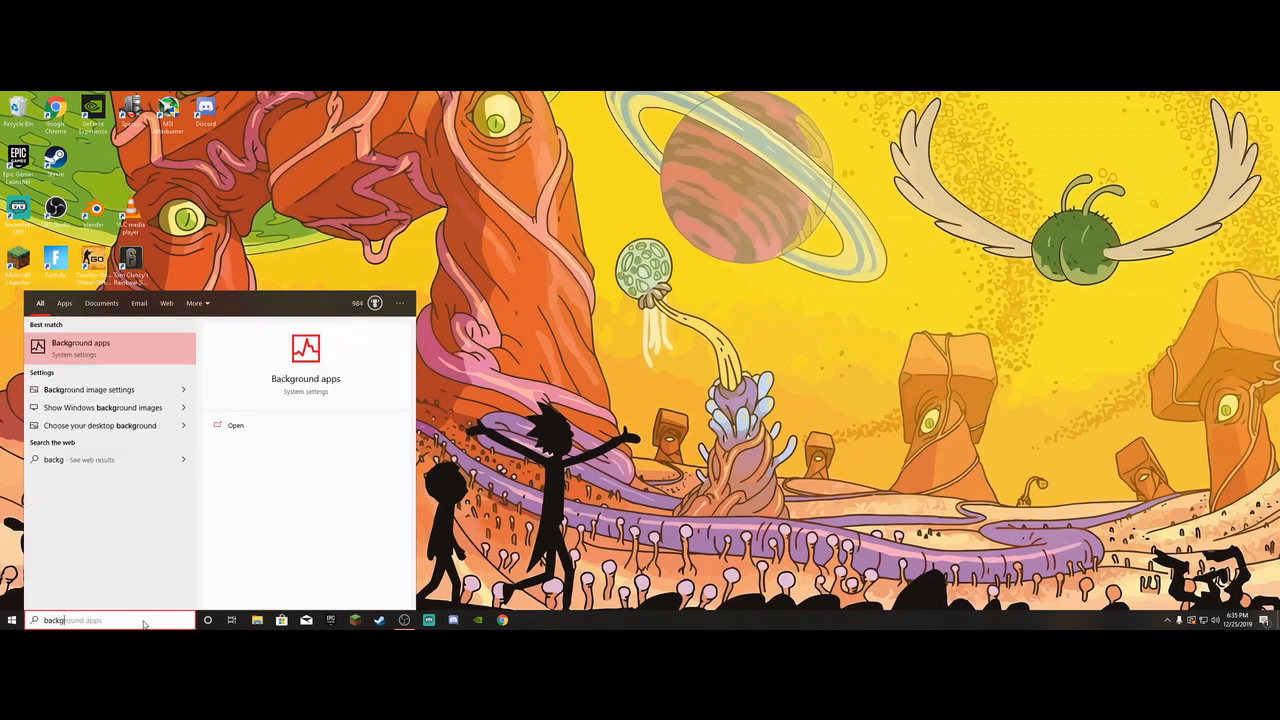
{"action": "type", "text": "round apps"}
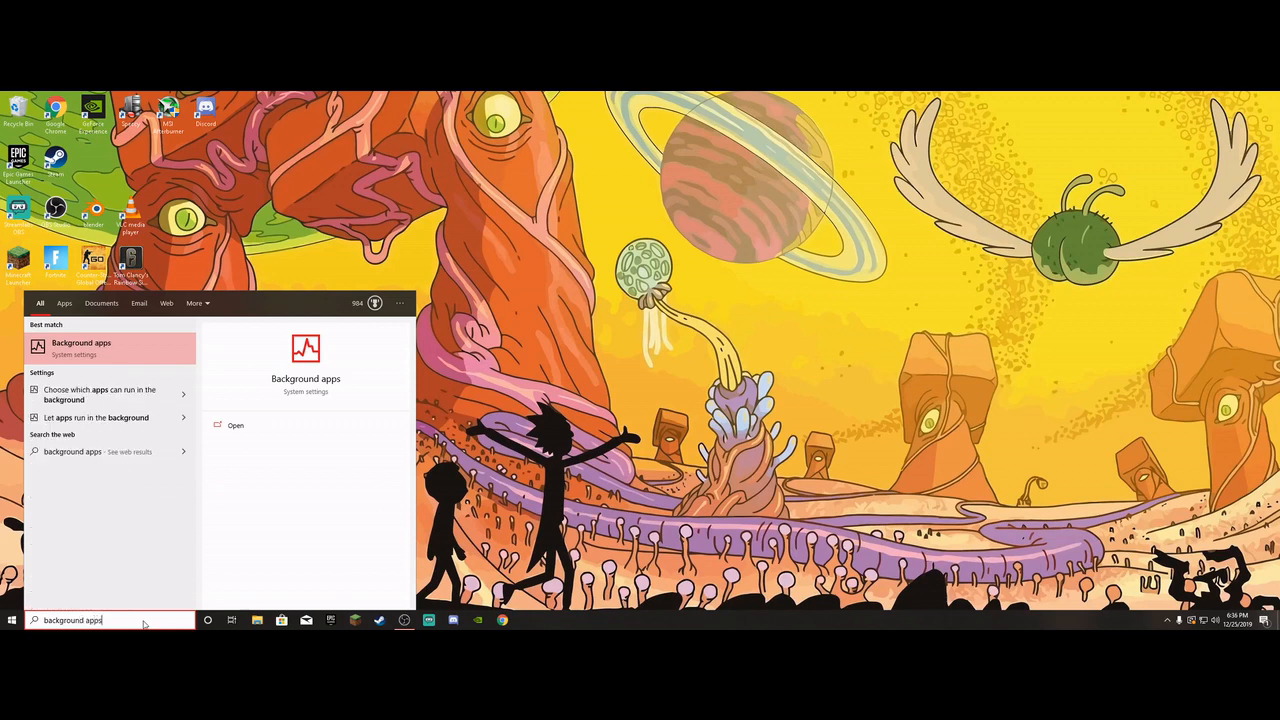
{"action": "key", "text": "Return"}
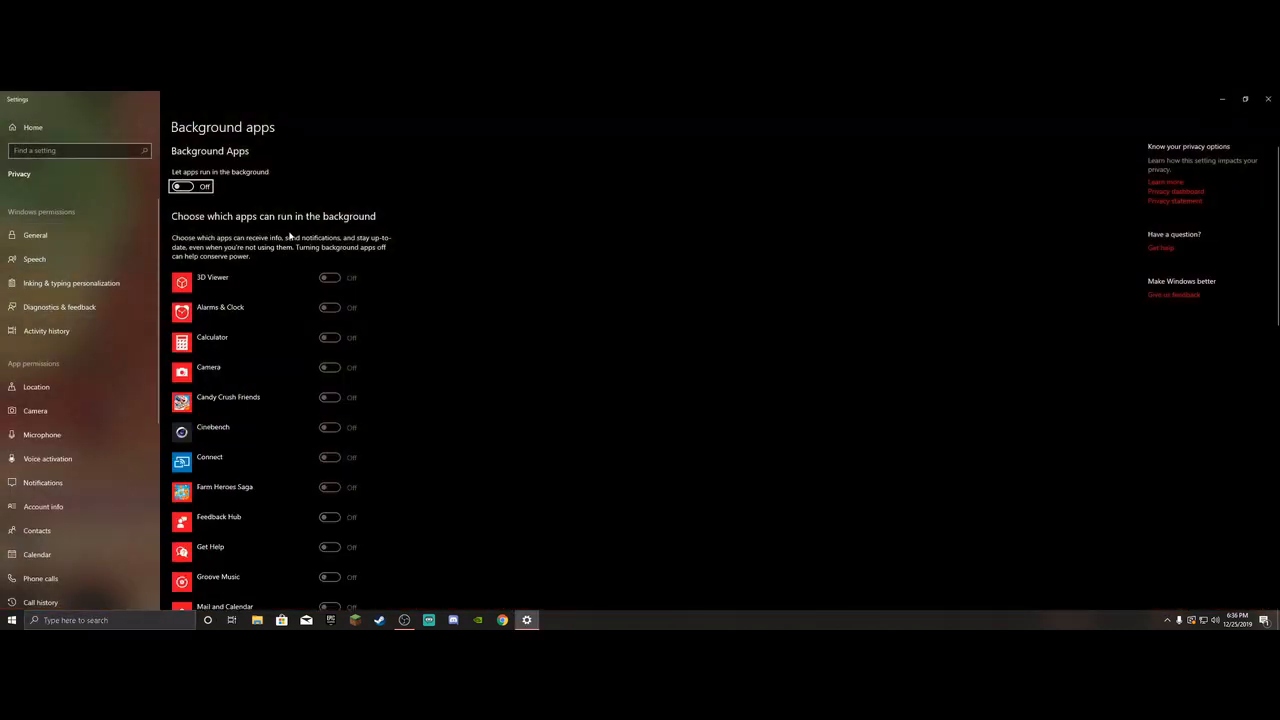
{"action": "scroll", "coordinate": [289, 240], "scroll_direction": "down", "scroll_amount": 10}
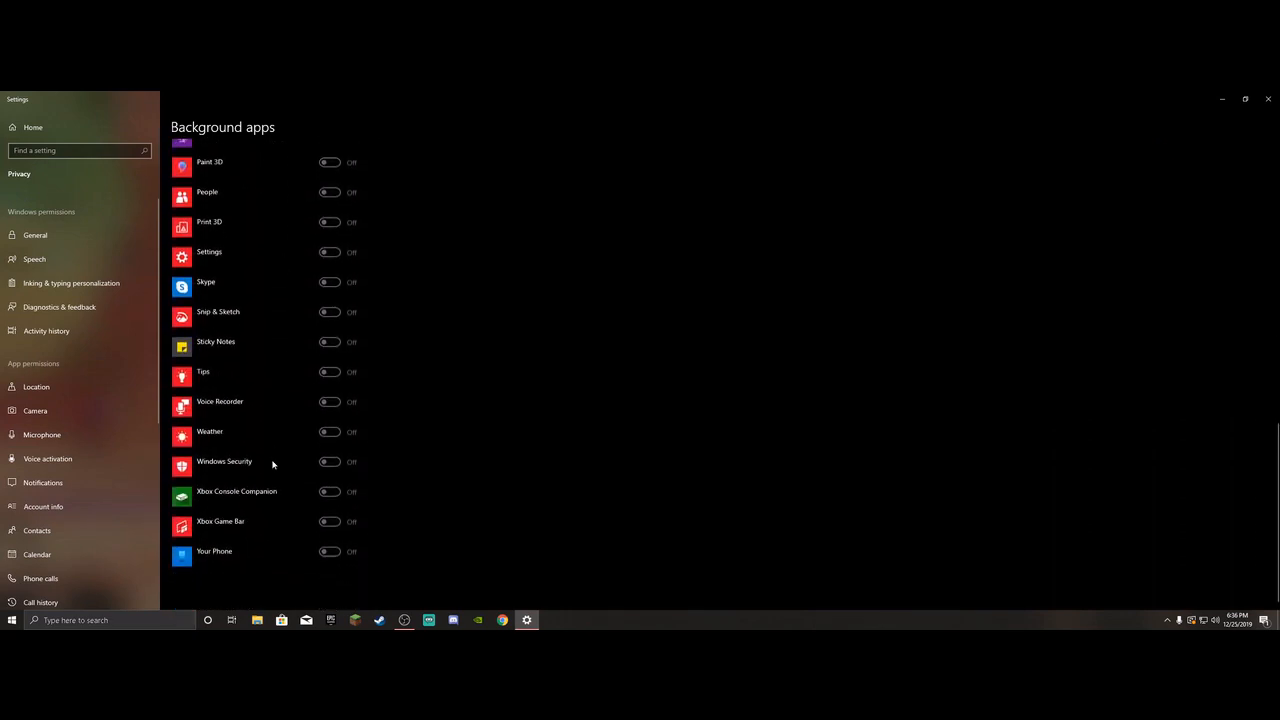
{"action": "scroll", "coordinate": [272, 464], "scroll_direction": "up", "scroll_amount": 10}
{"action": "left_click", "coordinate": [1270, 98]}
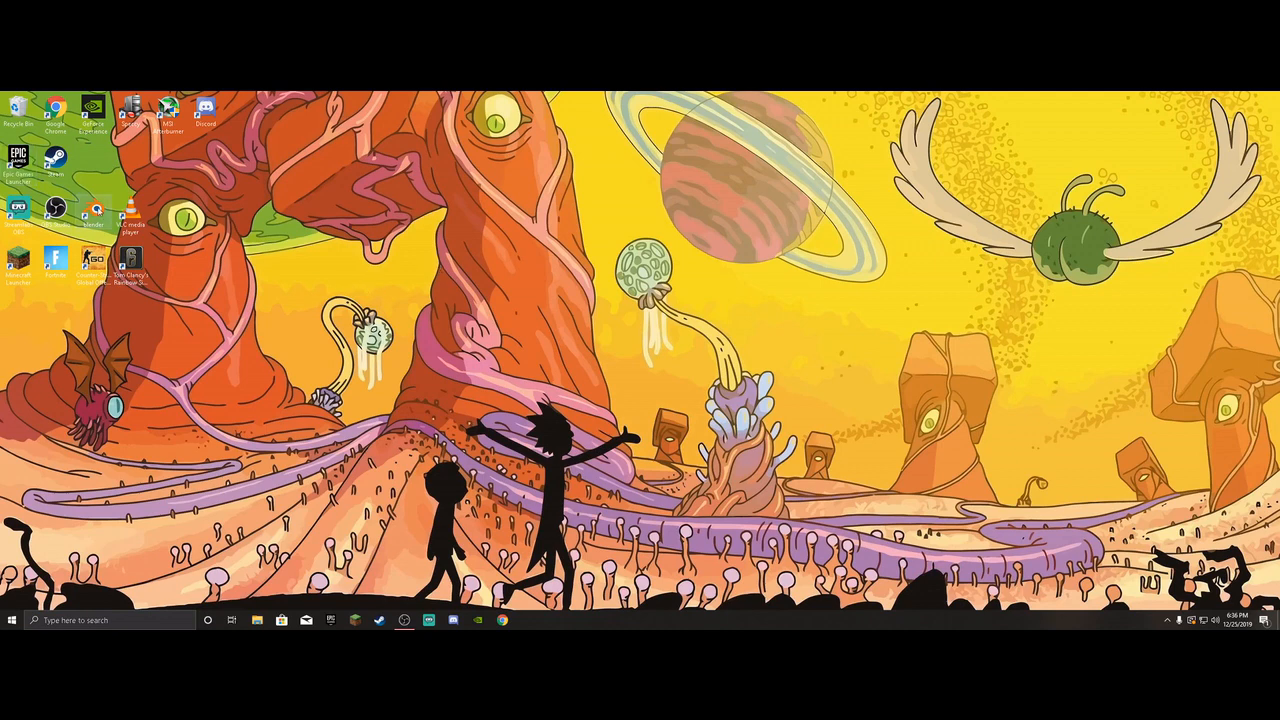
Open the %temp% folder and delete all its contents, skipping the msdtadmin folder that requires administrator permission.
{"action": "left_click", "coordinate": [123, 617]}
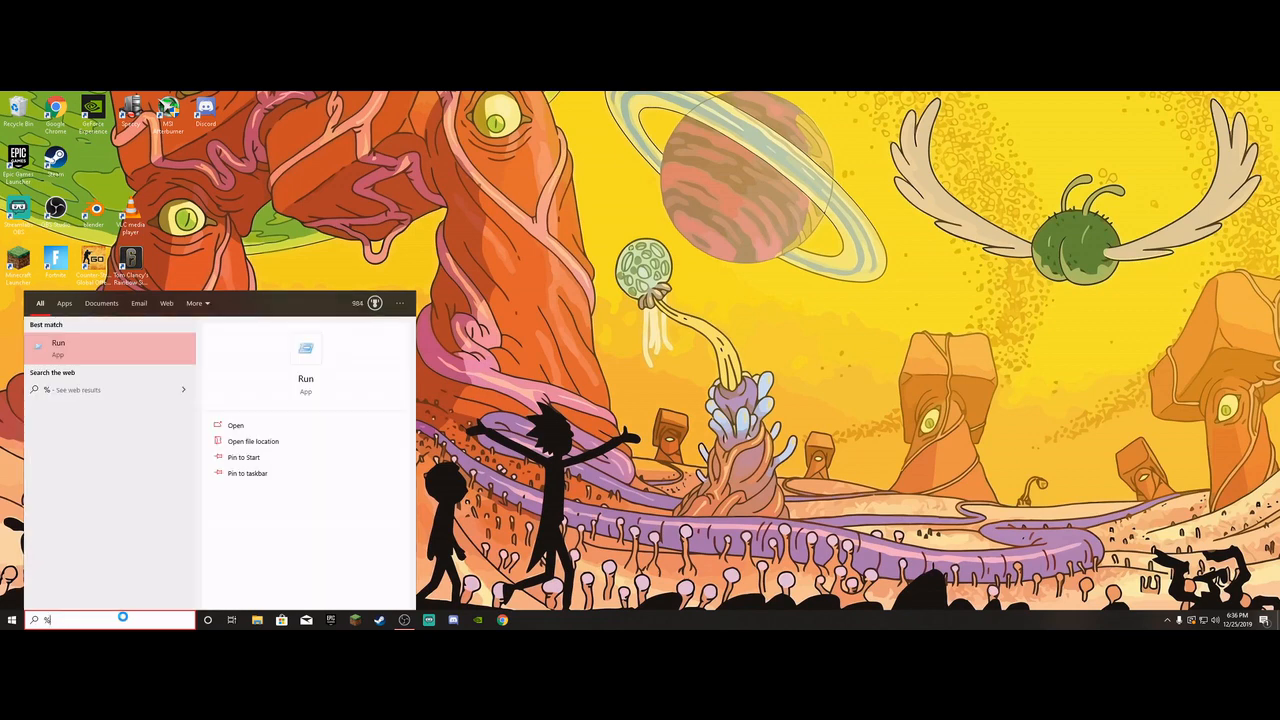
{"action": "type", "text": "%temp%"}
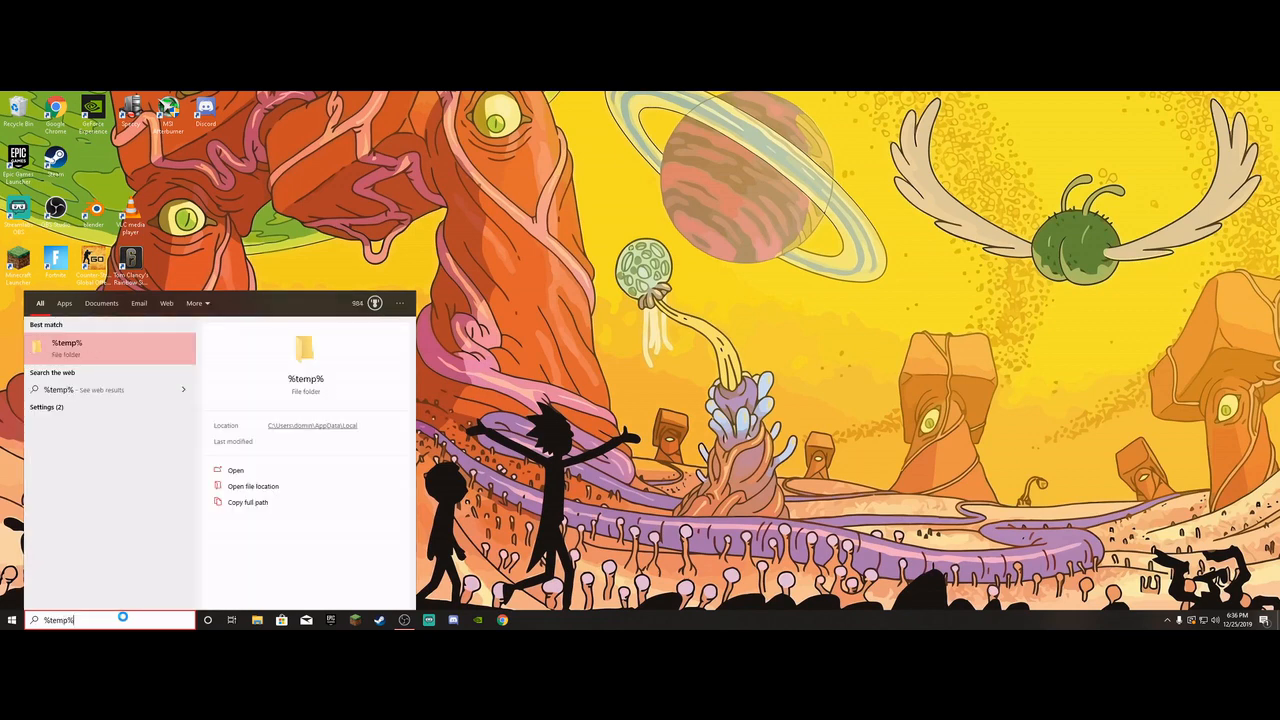
{"action": "key", "text": "Return"}
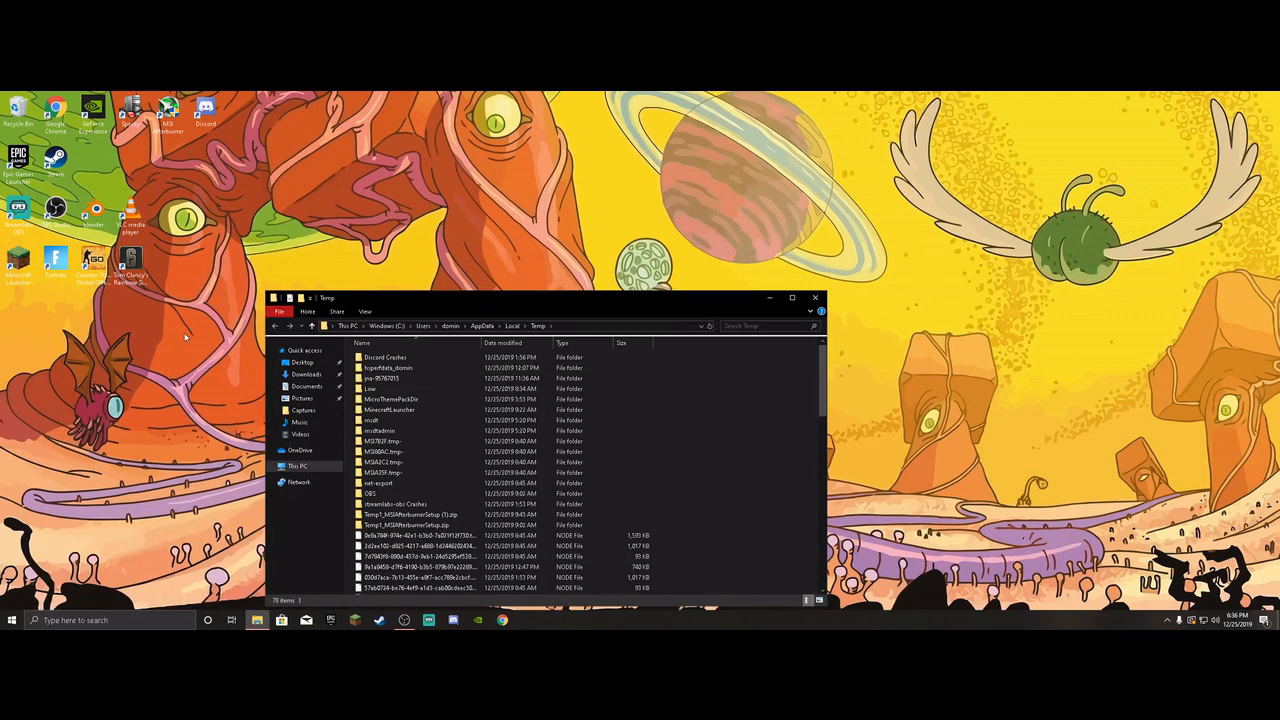
{"action": "key", "text": "ctrl+a"}
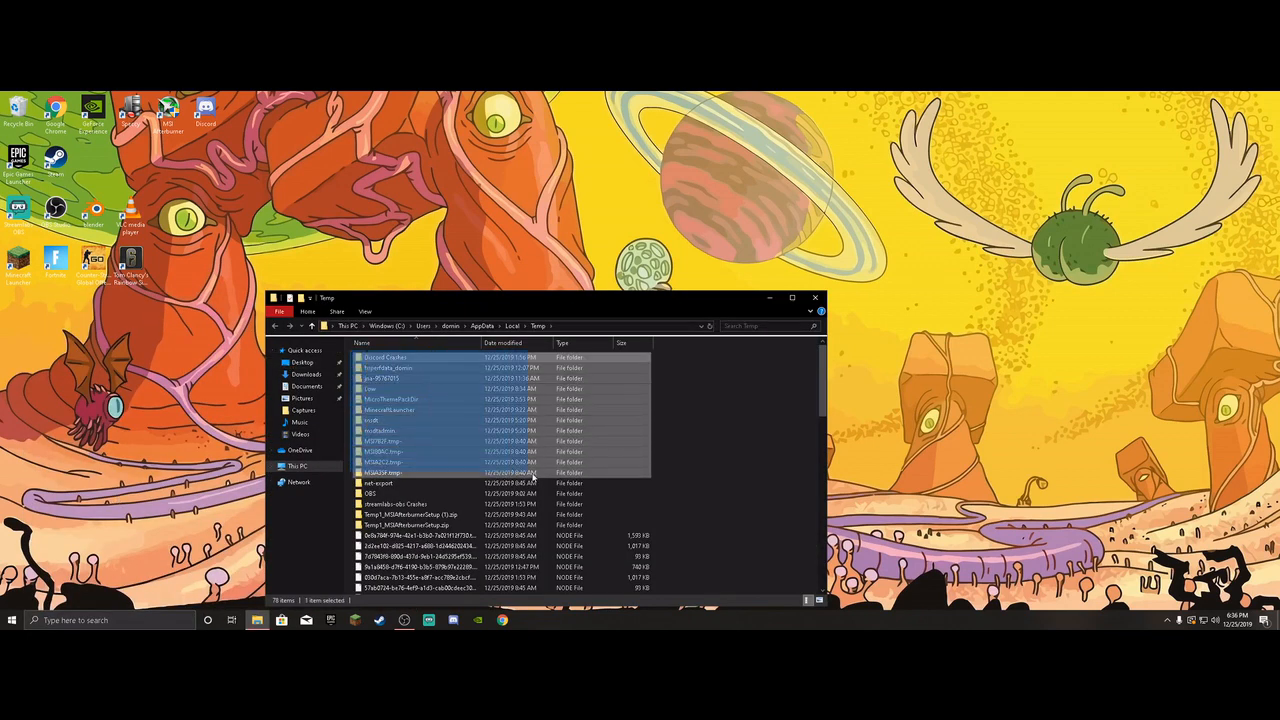
{"action": "right_click", "coordinate": [551, 472]}
{"action": "left_click", "coordinate": [600, 555]}
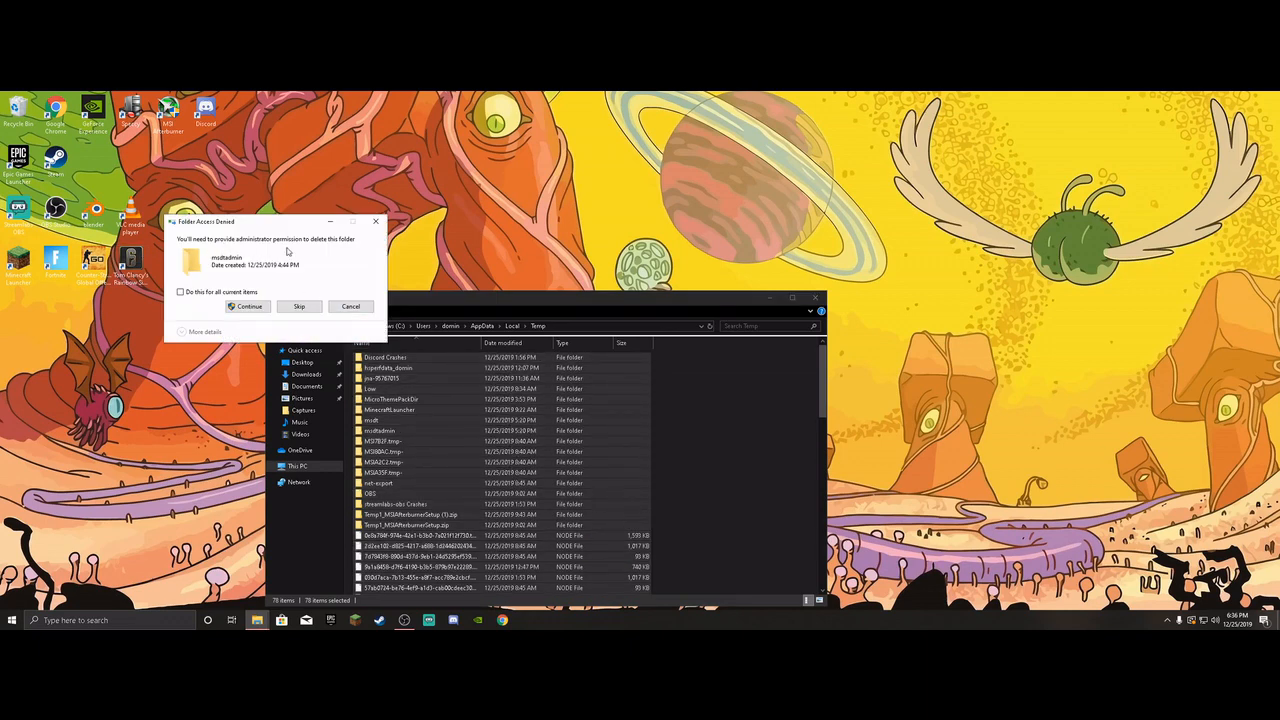
{"action": "left_click", "coordinate": [302, 309]}
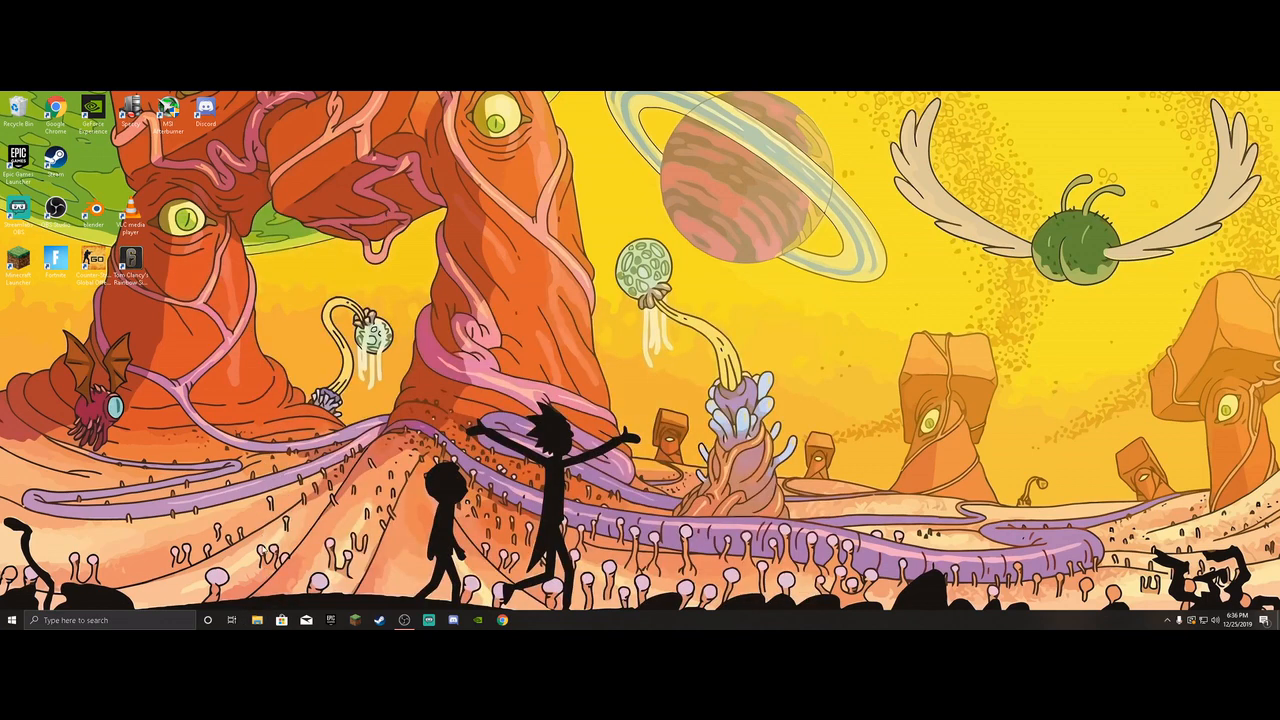
Open the properties of This PC from File Explorer and open the performance settings within the advanced system settings.
{"action": "left_click", "coordinate": [257, 620]}
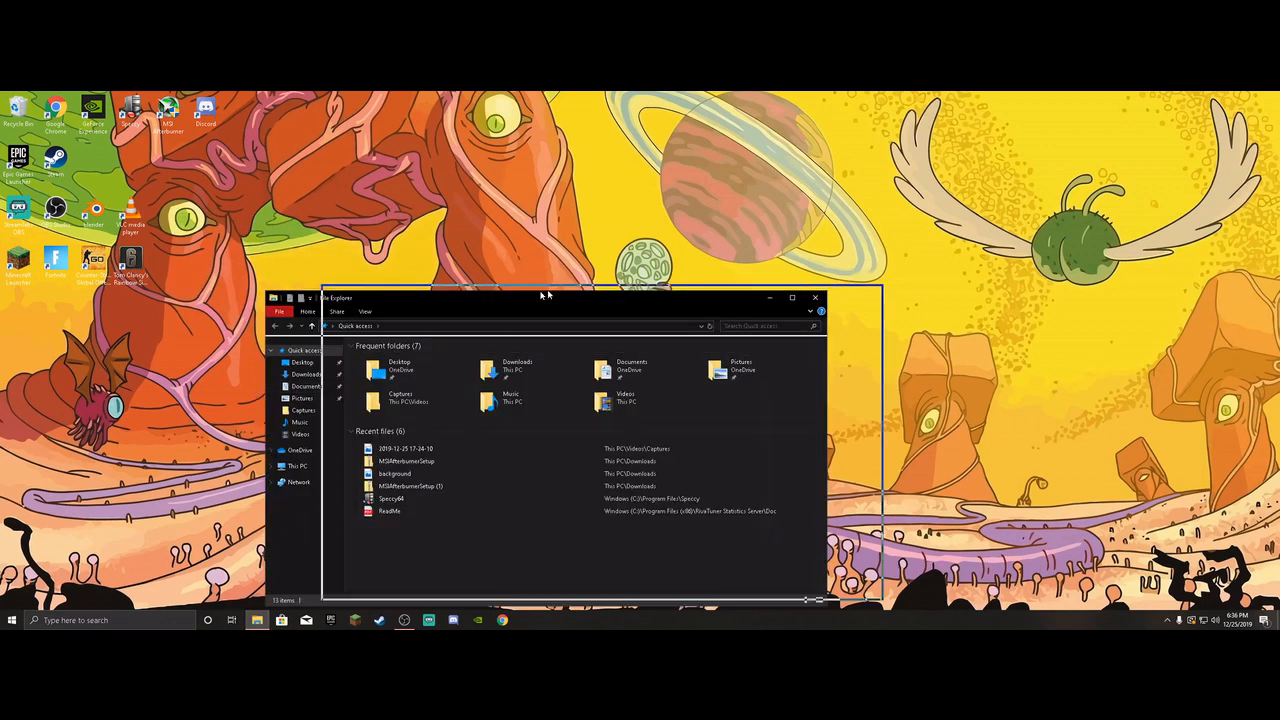
{"action": "left_click_drag", "start_coordinate": [470, 300], "coordinate": [625, 285]}
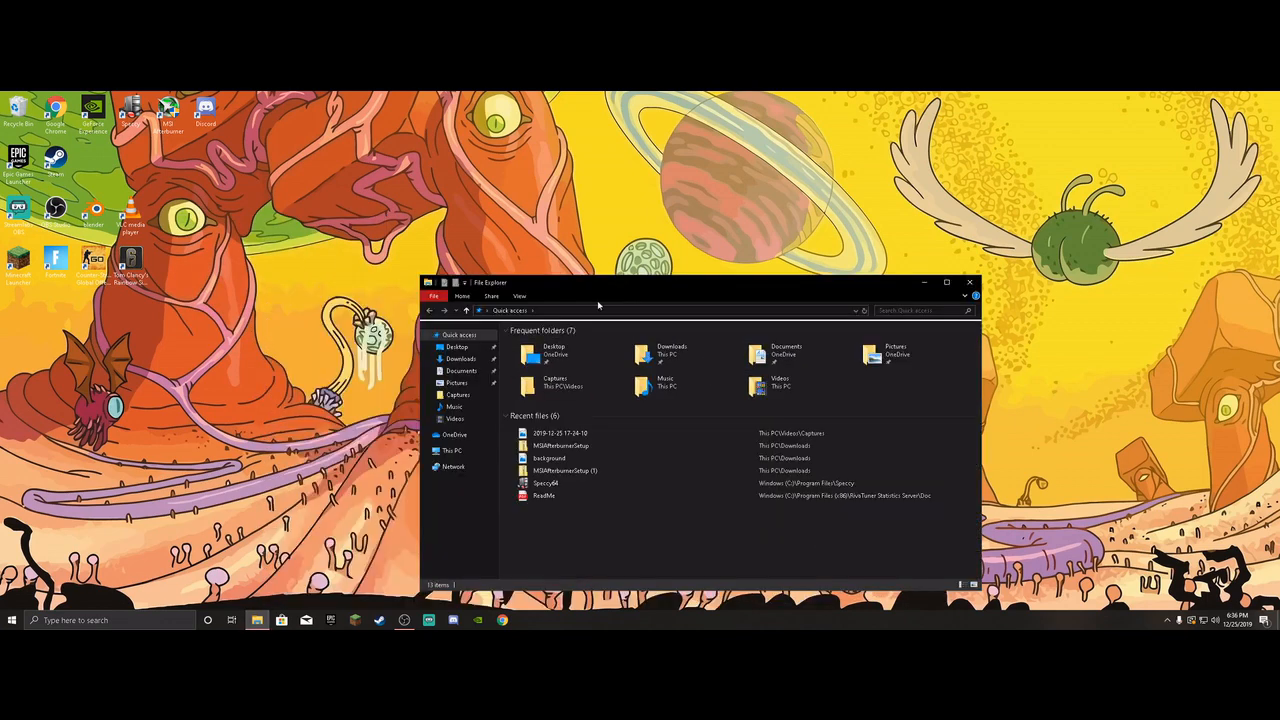
{"action": "right_click", "coordinate": [458, 452]}
{"action": "left_click", "coordinate": [509, 580]}
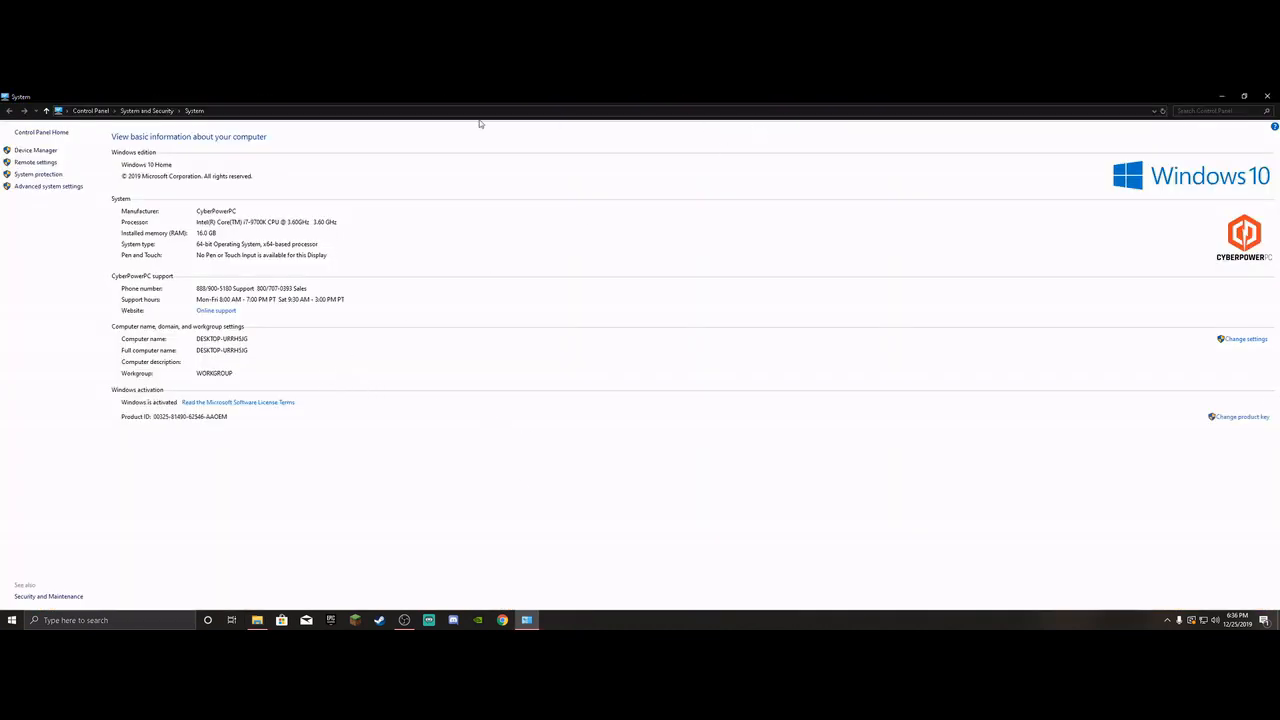
{"action": "left_click", "coordinate": [27, 188]}
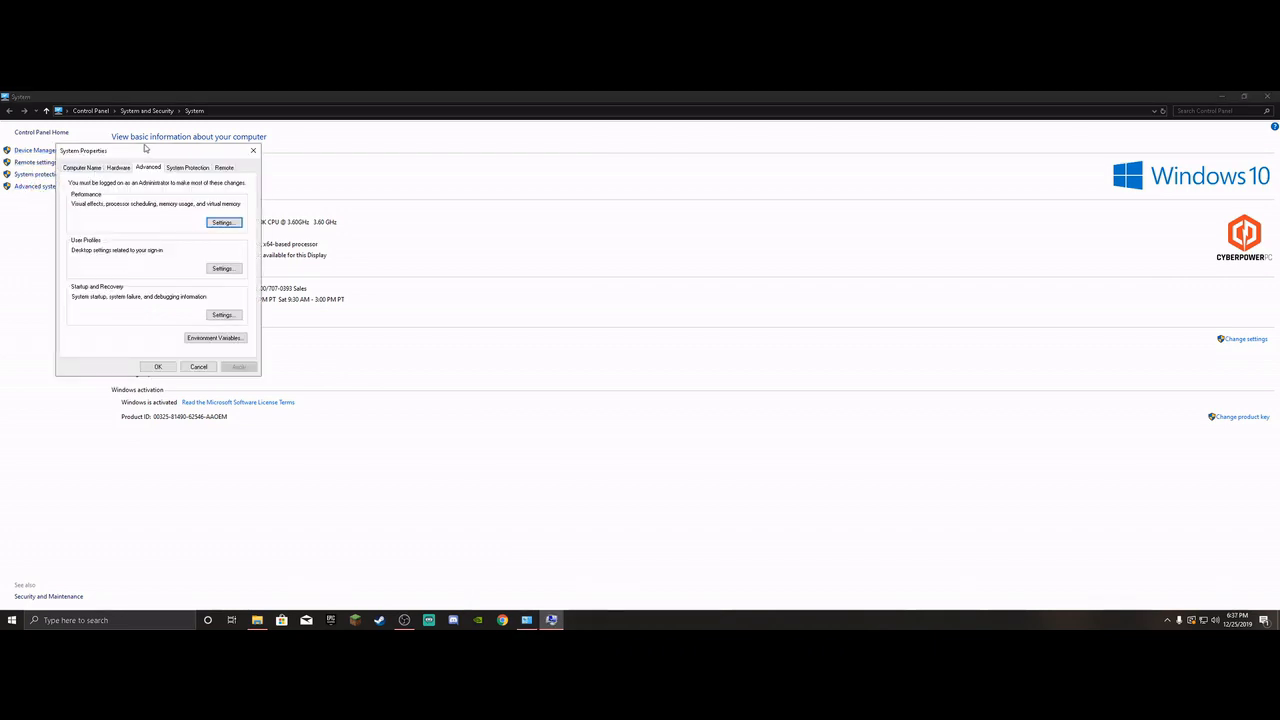
{"action": "left_click", "coordinate": [222, 222]}
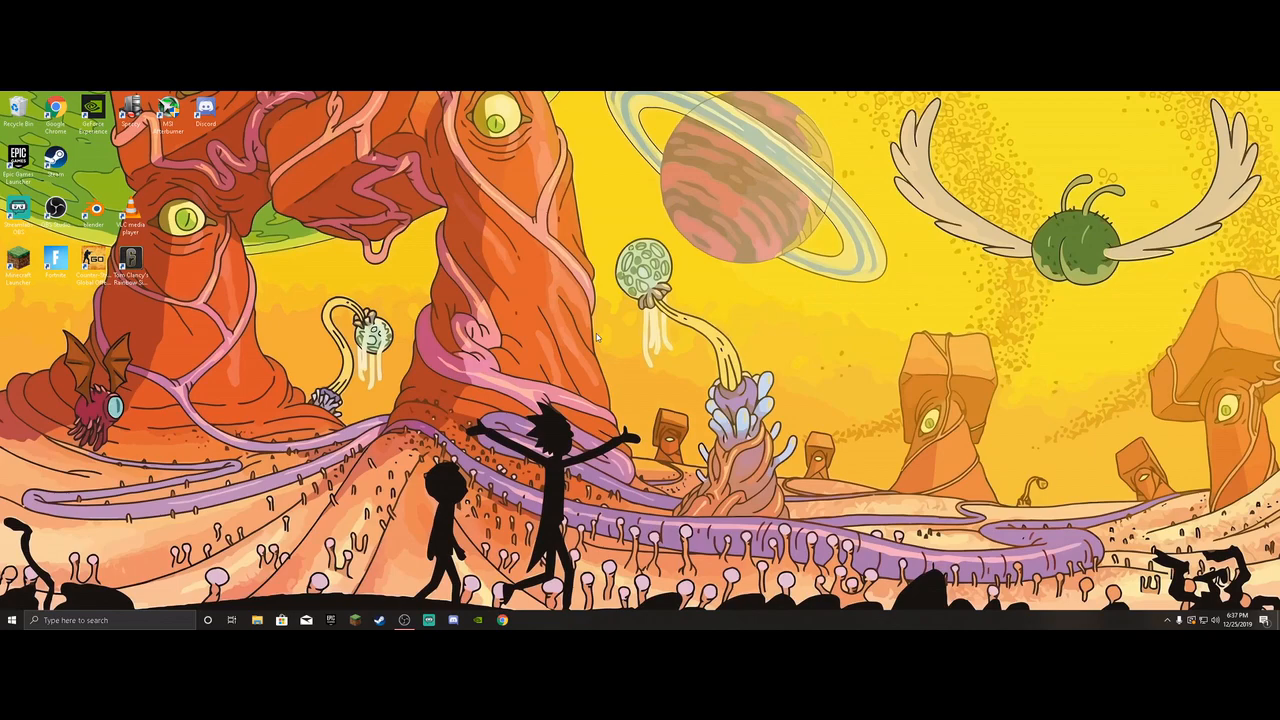
Switch to Google Chrome, search for "nvidia drivers" and open NVIDIA's driver download page.
{"action": "left_click", "coordinate": [502, 620]}
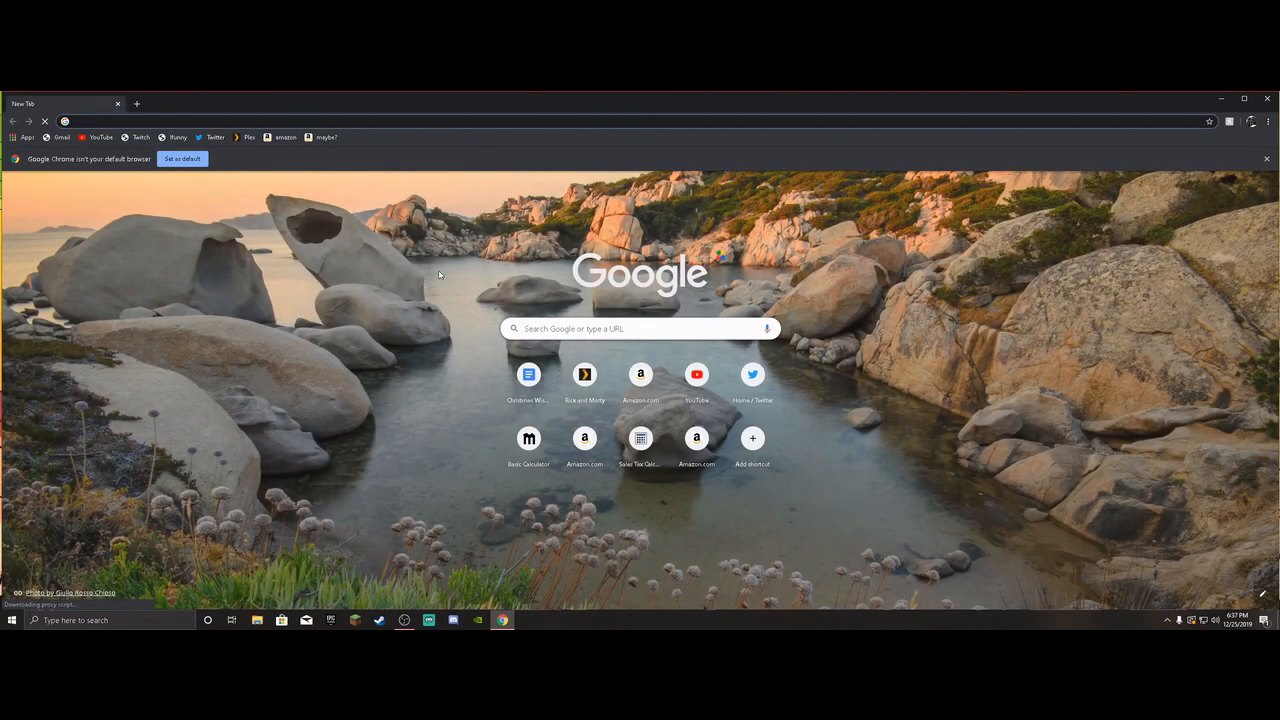
{"action": "type", "text": "nvidia drivers"}
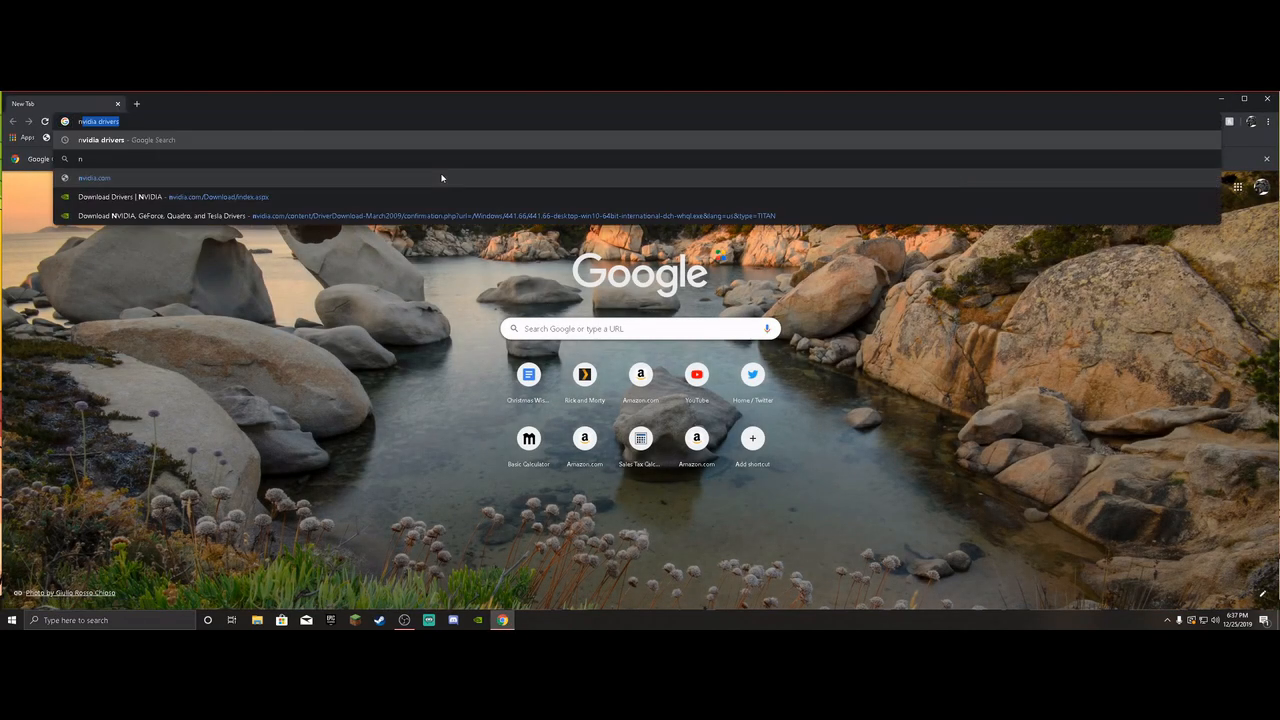
{"action": "key", "text": "Return"}
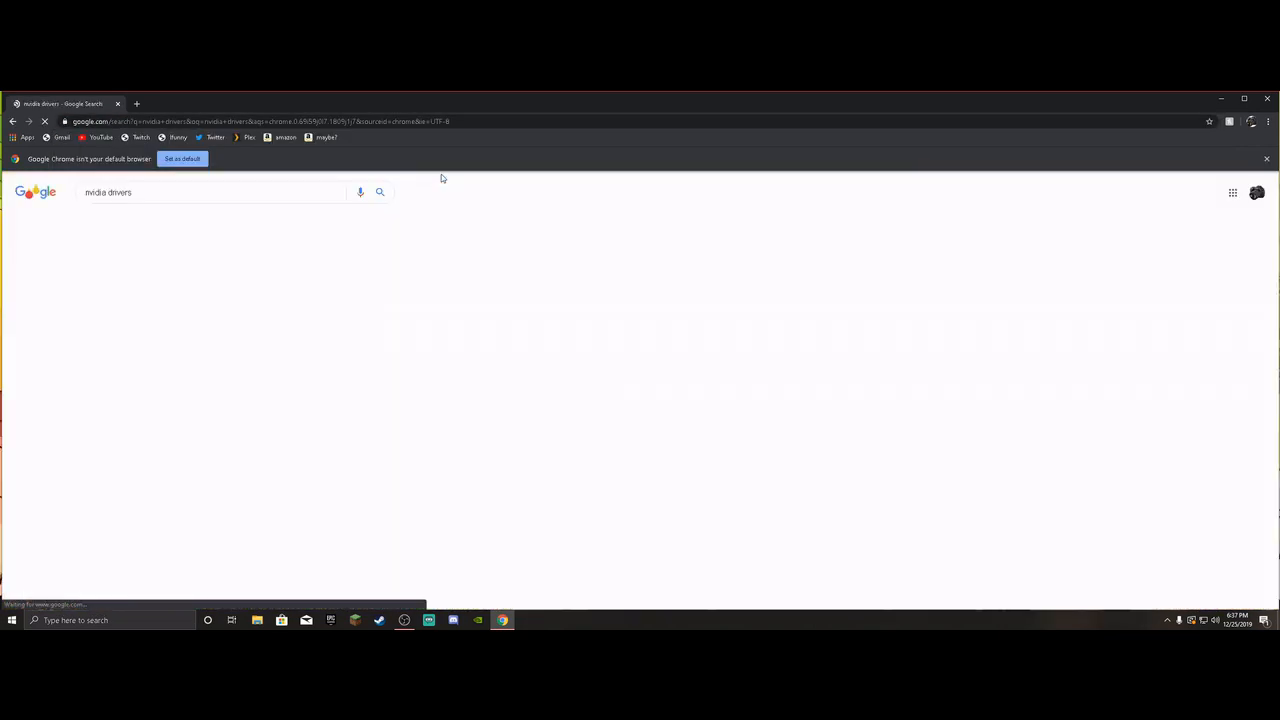
{"action": "left_click", "coordinate": [207, 276]}
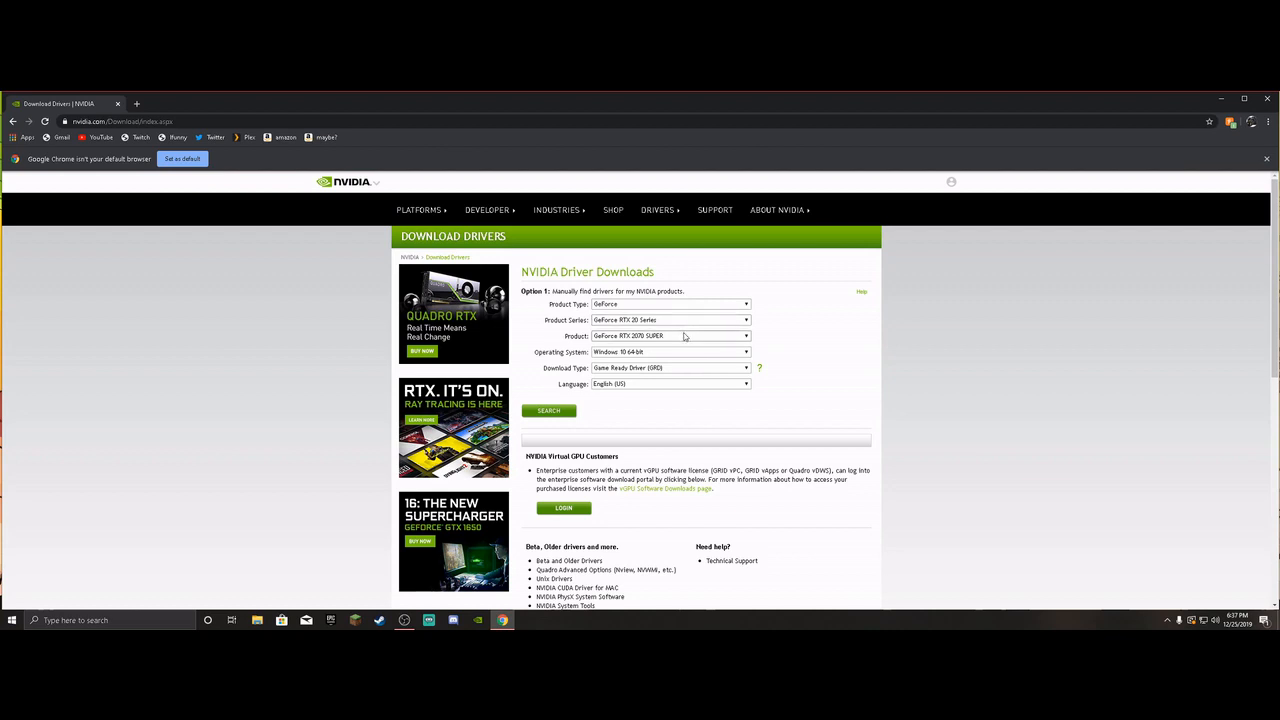
Set the product series to GeForce 10 Series and look through its list of products.
{"action": "left_click", "coordinate": [627, 320]}
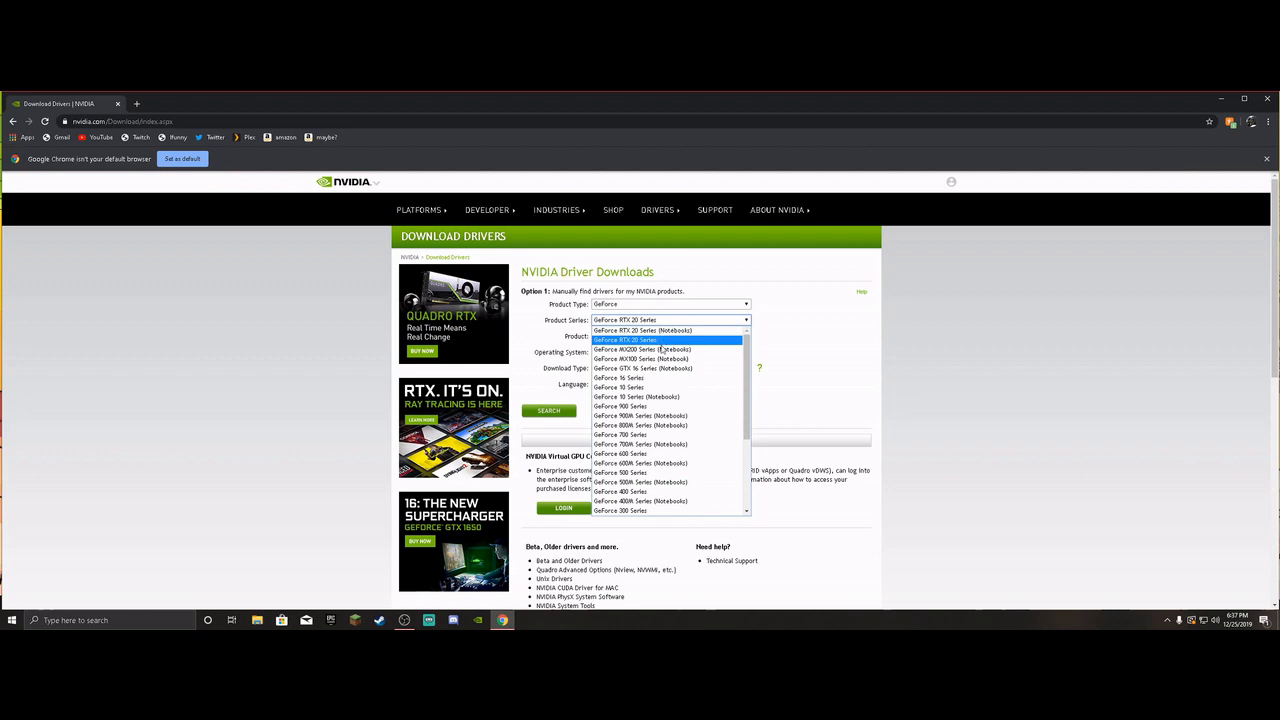
{"action": "left_click", "coordinate": [657, 388]}
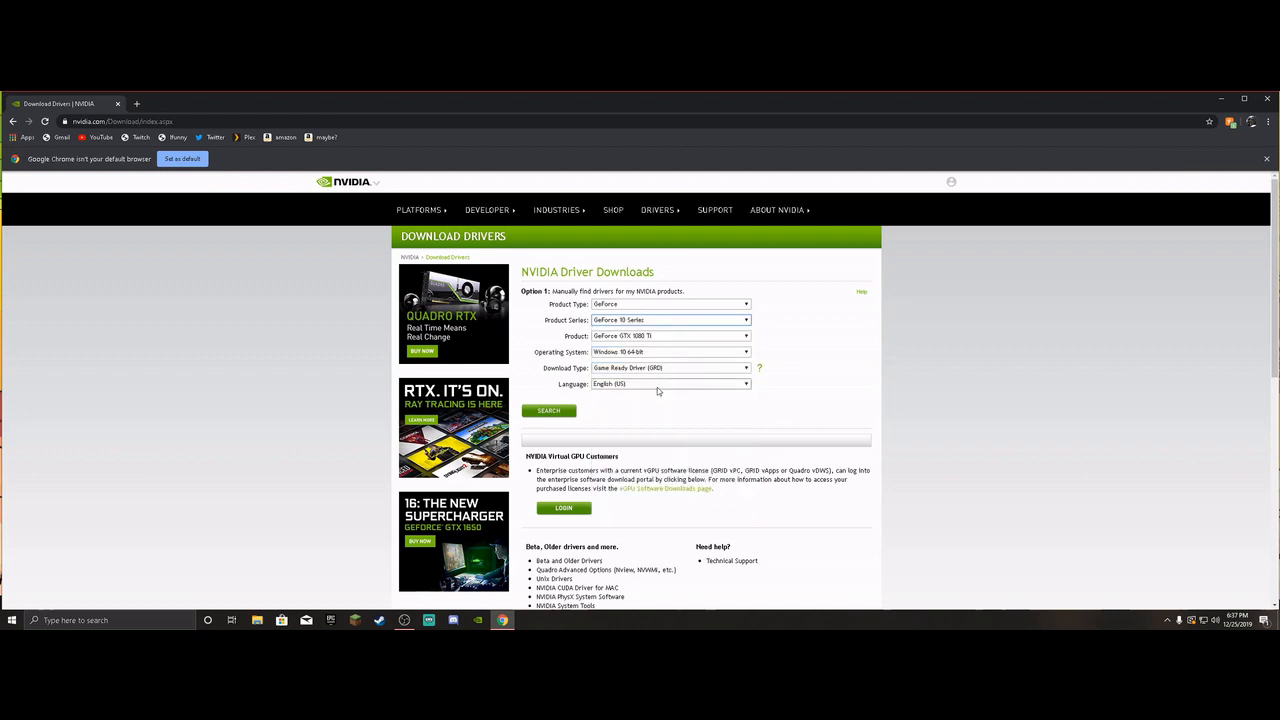
{"action": "left_click", "coordinate": [658, 336]}
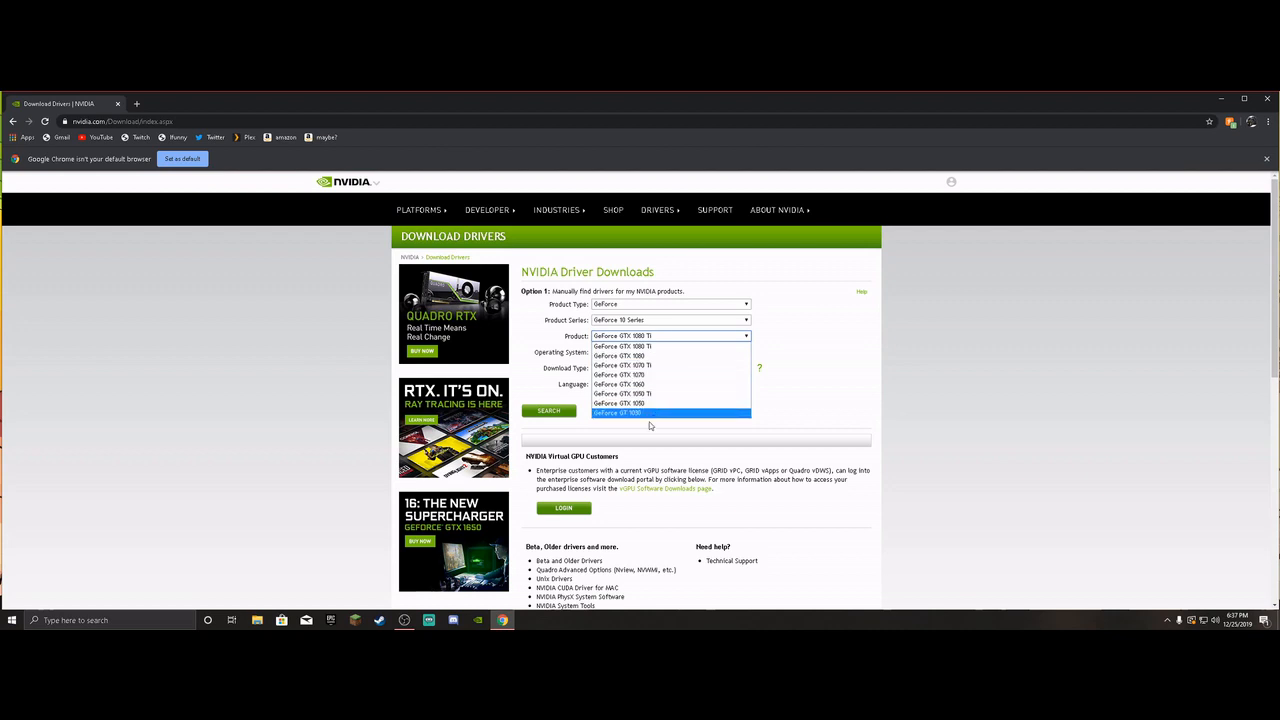
{"action": "left_click", "coordinate": [841, 396]}
Set the product series to GeForce RTX 20 Series and search for the matching GeForce RTX 2070 SUPER driver.
{"action": "left_click", "coordinate": [664, 322]}
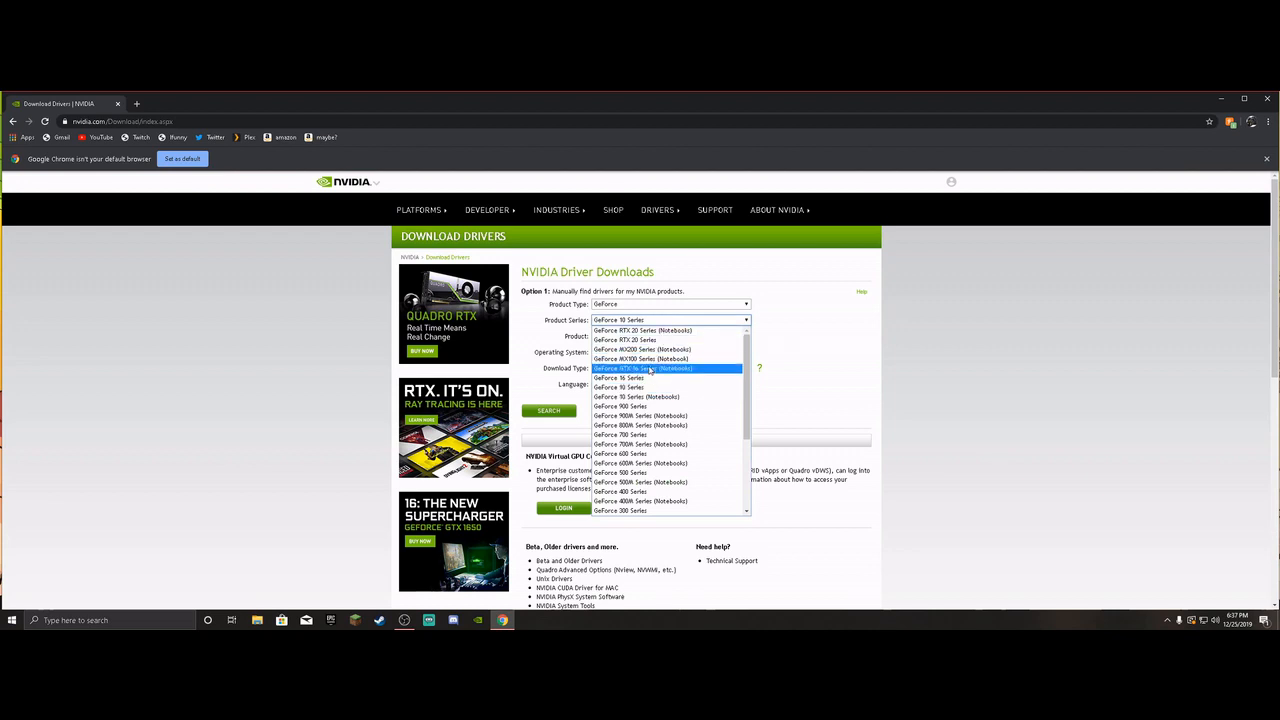
{"action": "left_click", "coordinate": [630, 339]}
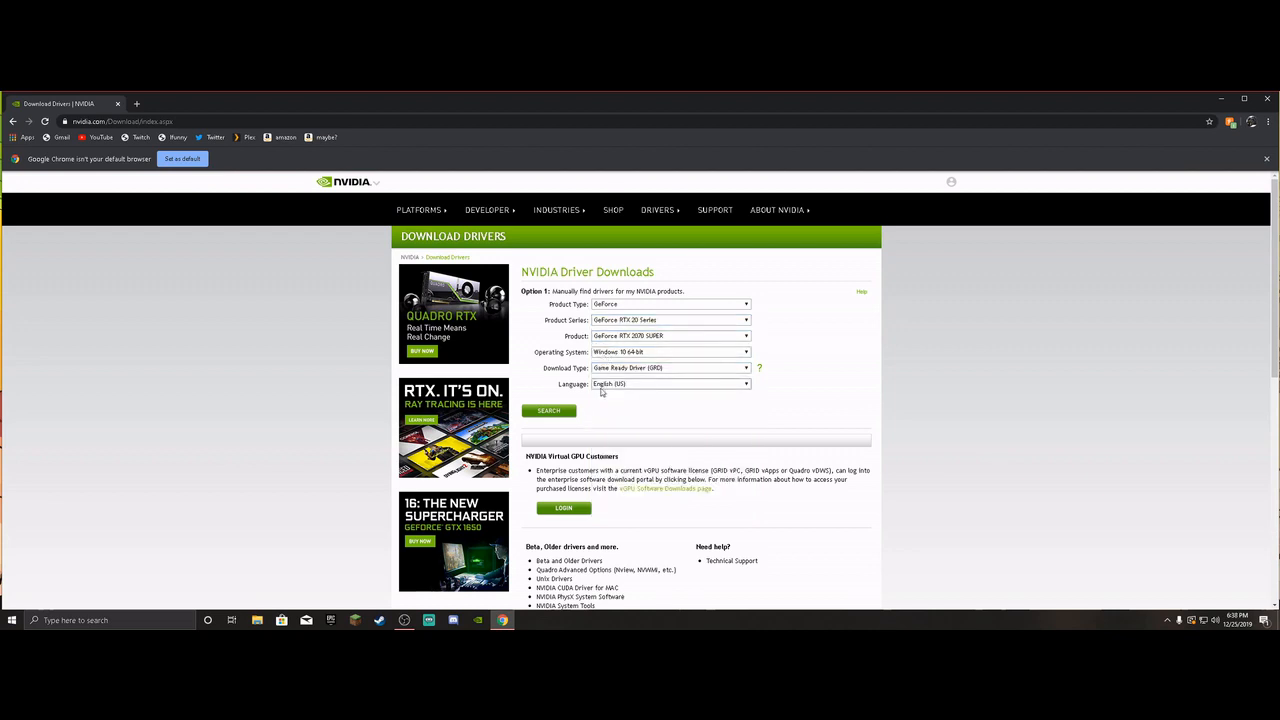
{"action": "left_click", "coordinate": [567, 412]}
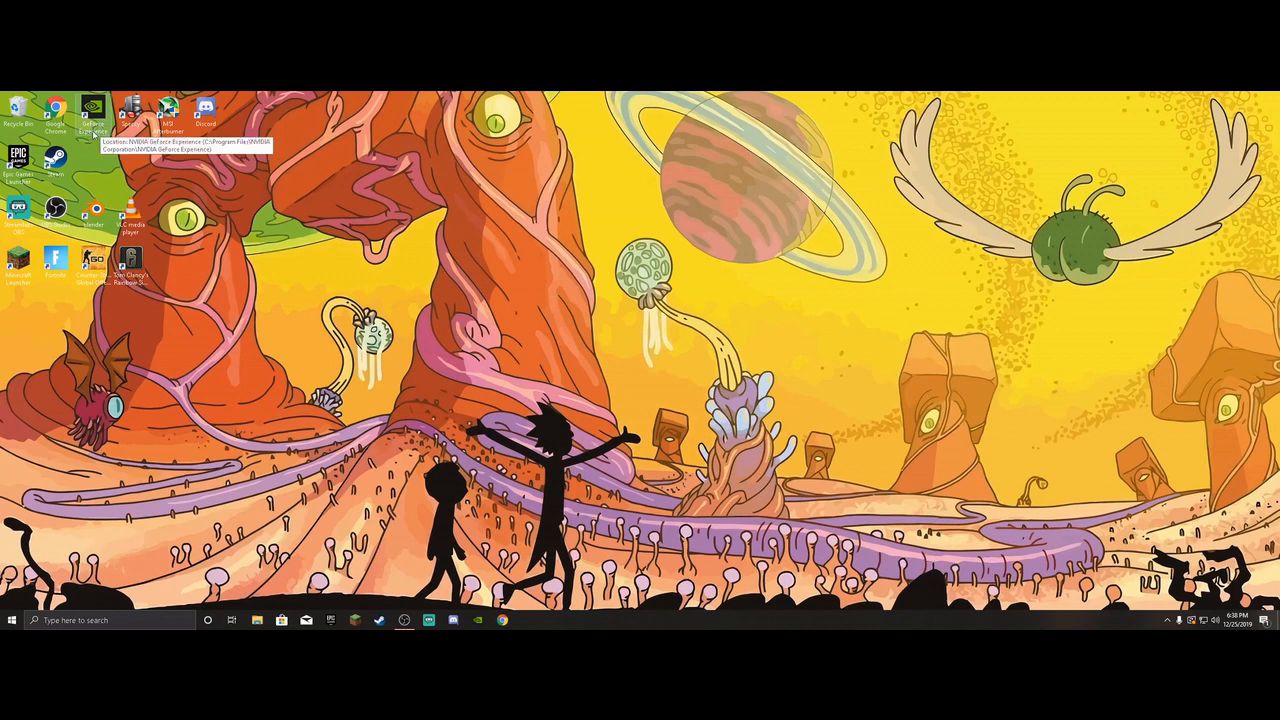
Open GeForce Experience, show the details for Fortnite and optimize the game's settings.
{"action": "double_click", "coordinate": [94, 134]}
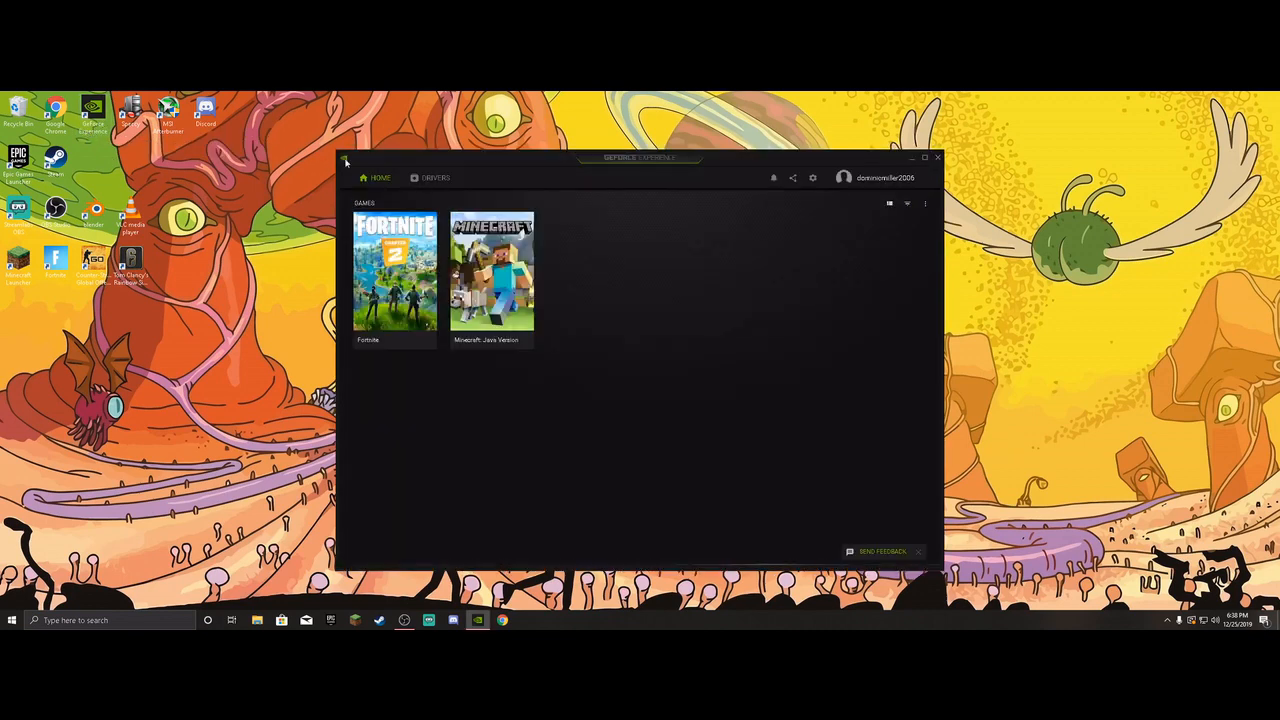
{"action": "left_click", "coordinate": [385, 231]}
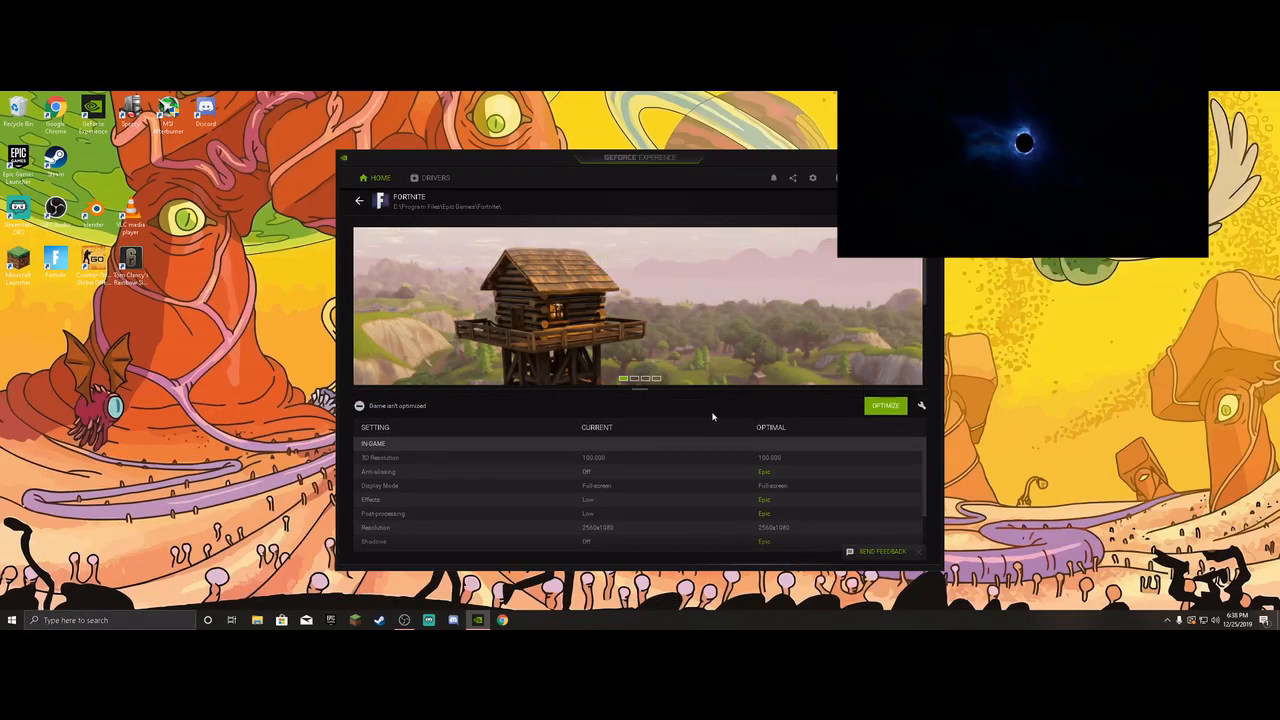
{"action": "left_click", "coordinate": [885, 406]}
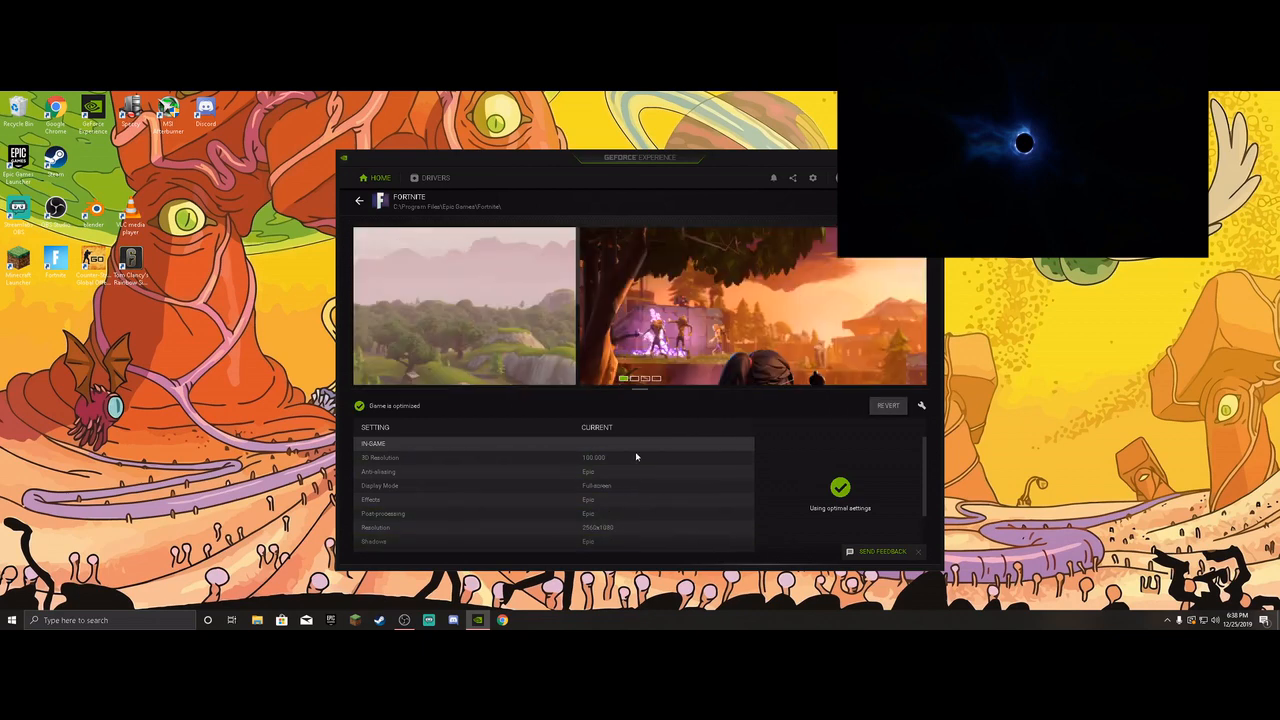
Customize Fortnite's optimization by moving the quality slider fully to Performance, and apply it.
{"action": "left_click", "coordinate": [922, 407]}
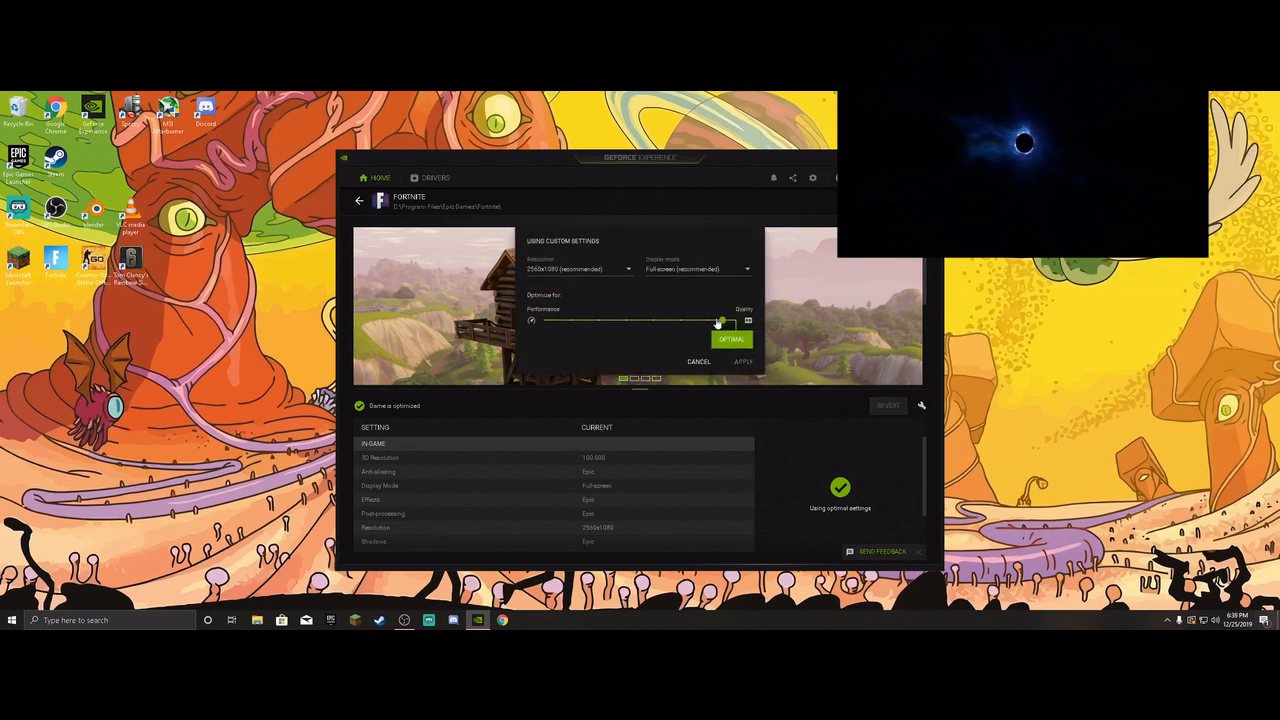
{"action": "left_click_drag", "start_coordinate": [717, 323], "coordinate": [532, 328]}
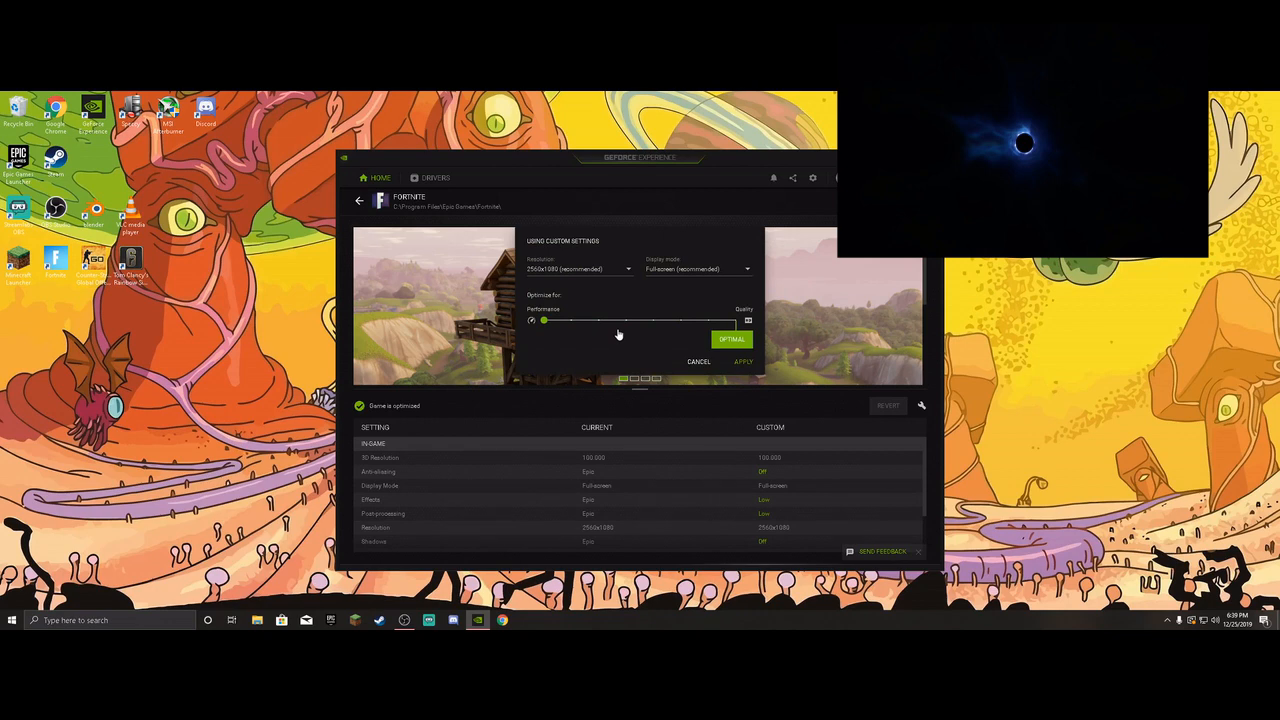
{"action": "left_click", "coordinate": [741, 362]}
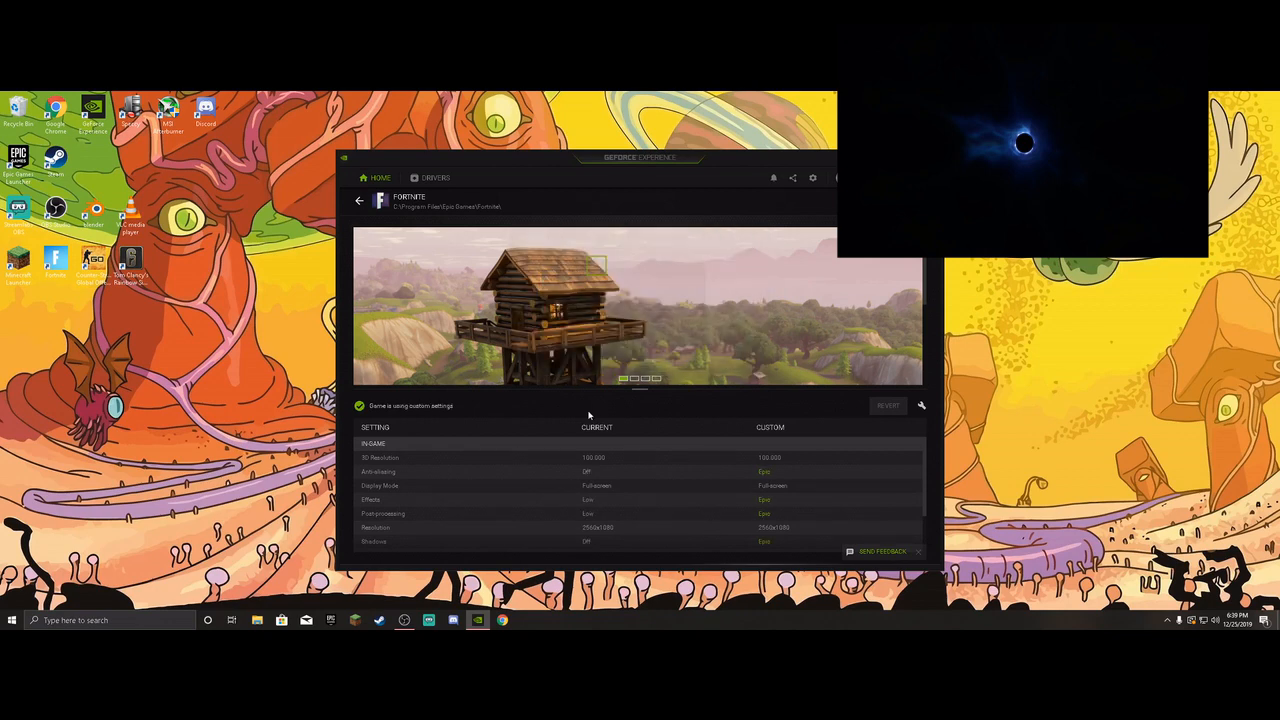
Check the installed Game Ready driver and the general settings of GeForce Experience, and return to the desktop.
{"action": "left_click", "coordinate": [431, 179]}
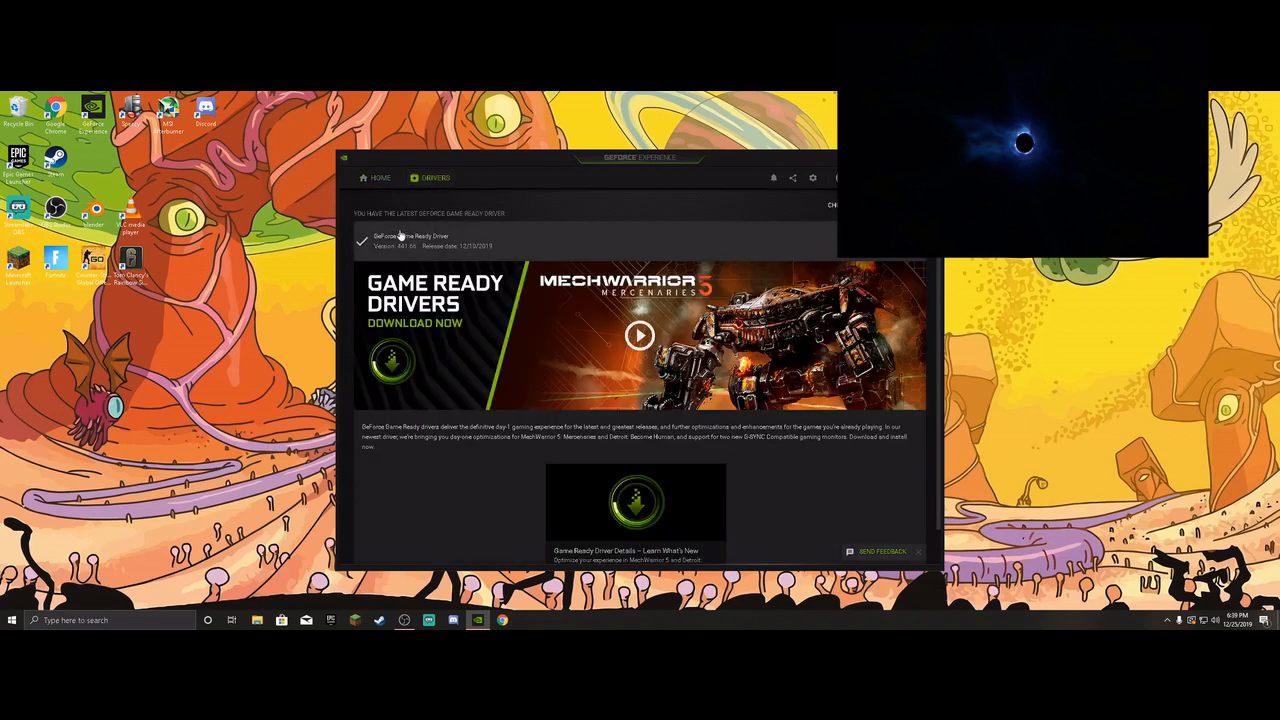
{"action": "left_click", "coordinate": [812, 179]}
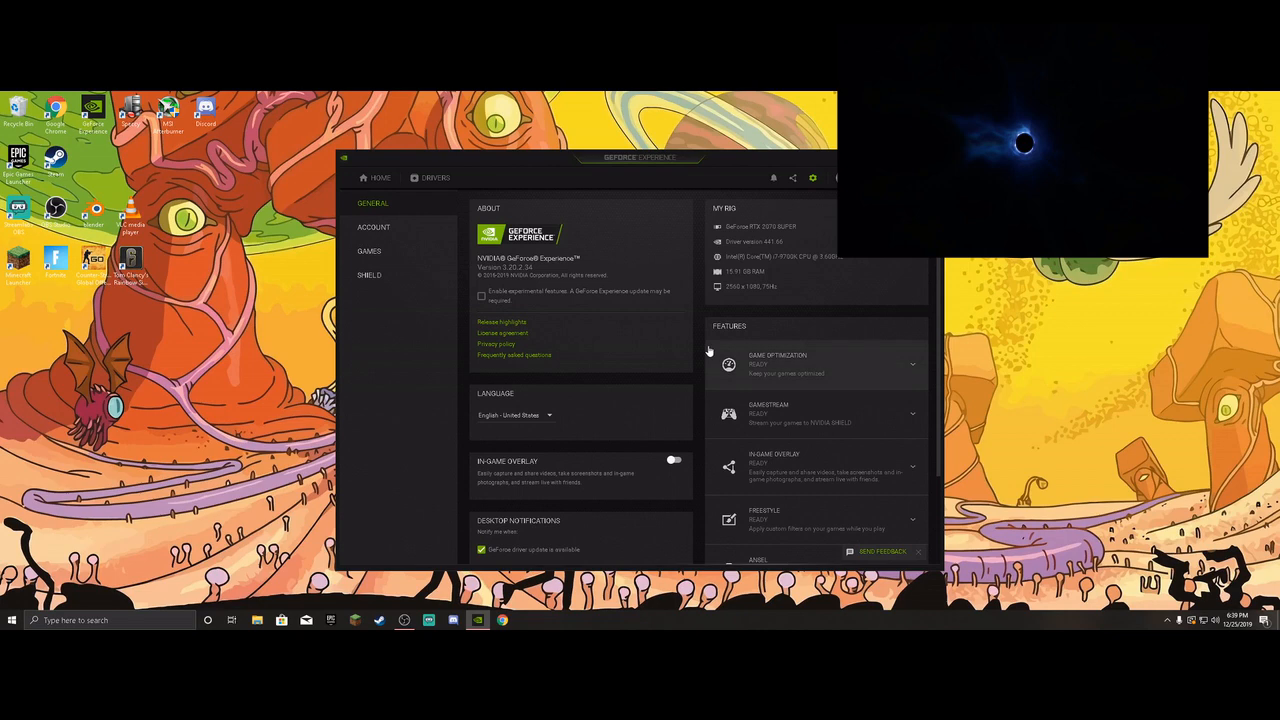
{"action": "key", "text": "super+d"}
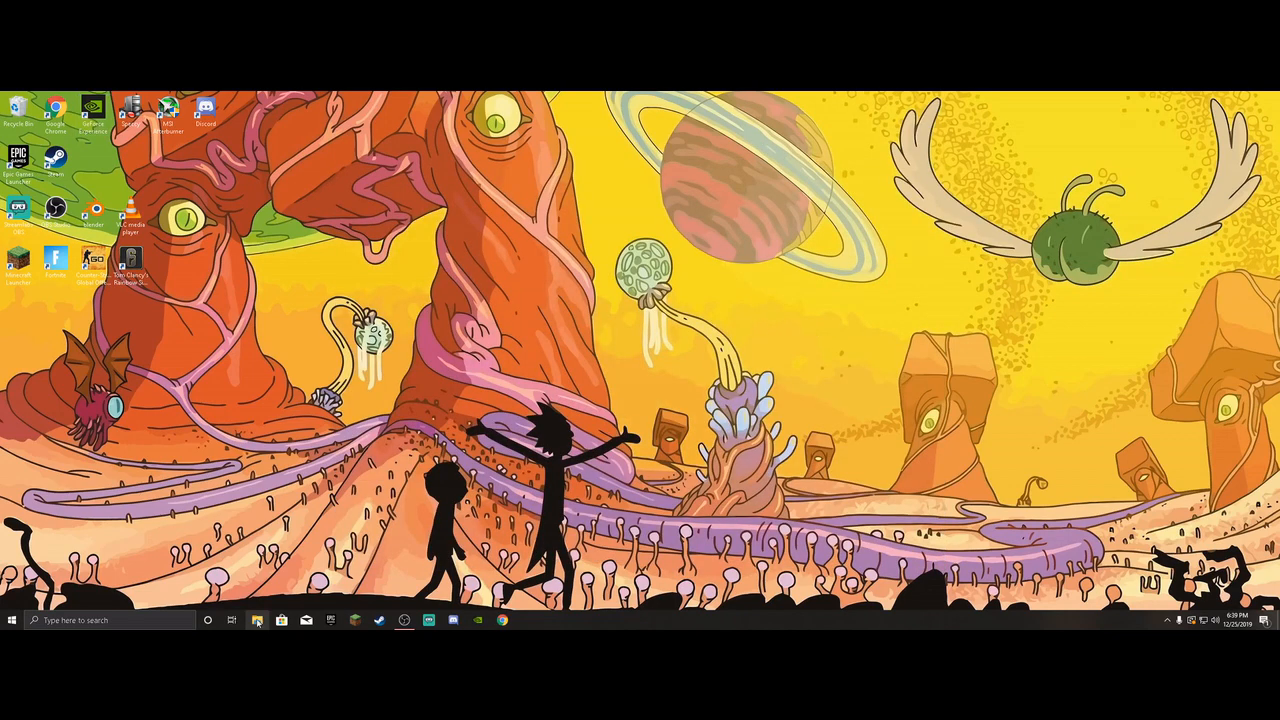
Switch to File Explorer, show the properties of the Windows (C:) drive and start Disk Cleanup for it.
{"action": "left_click", "coordinate": [257, 621]}
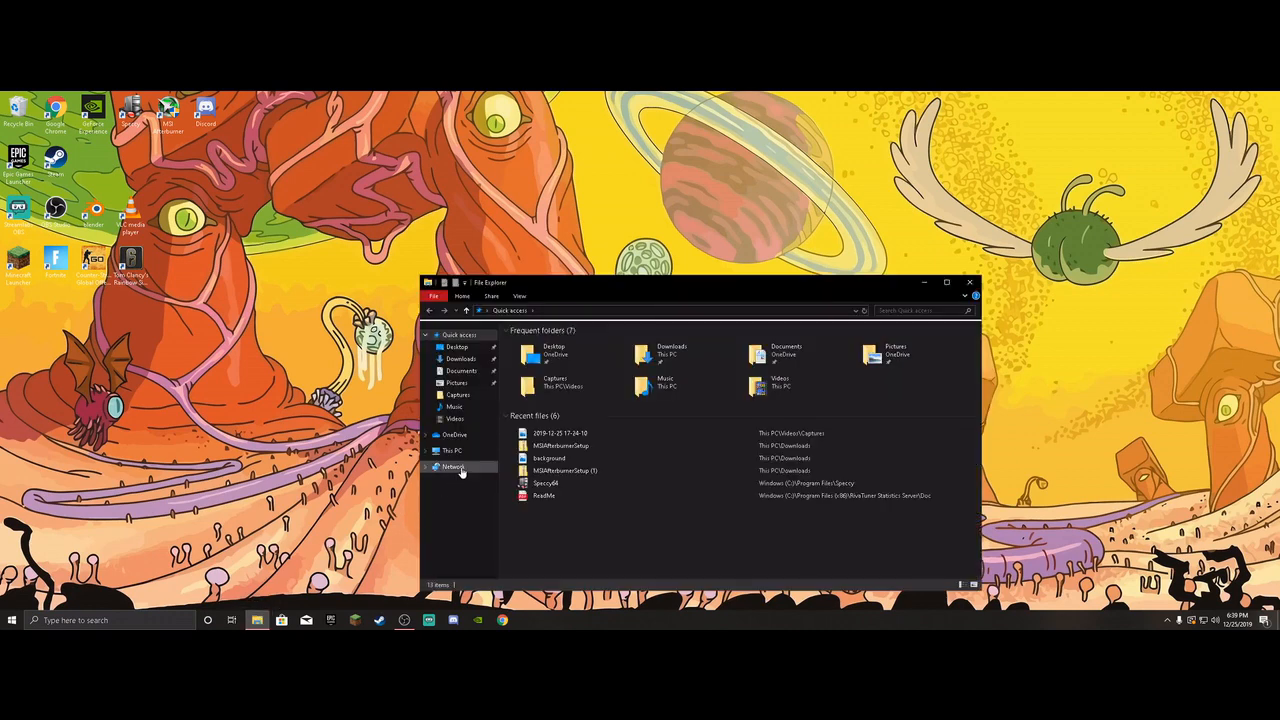
{"action": "left_click", "coordinate": [474, 455]}
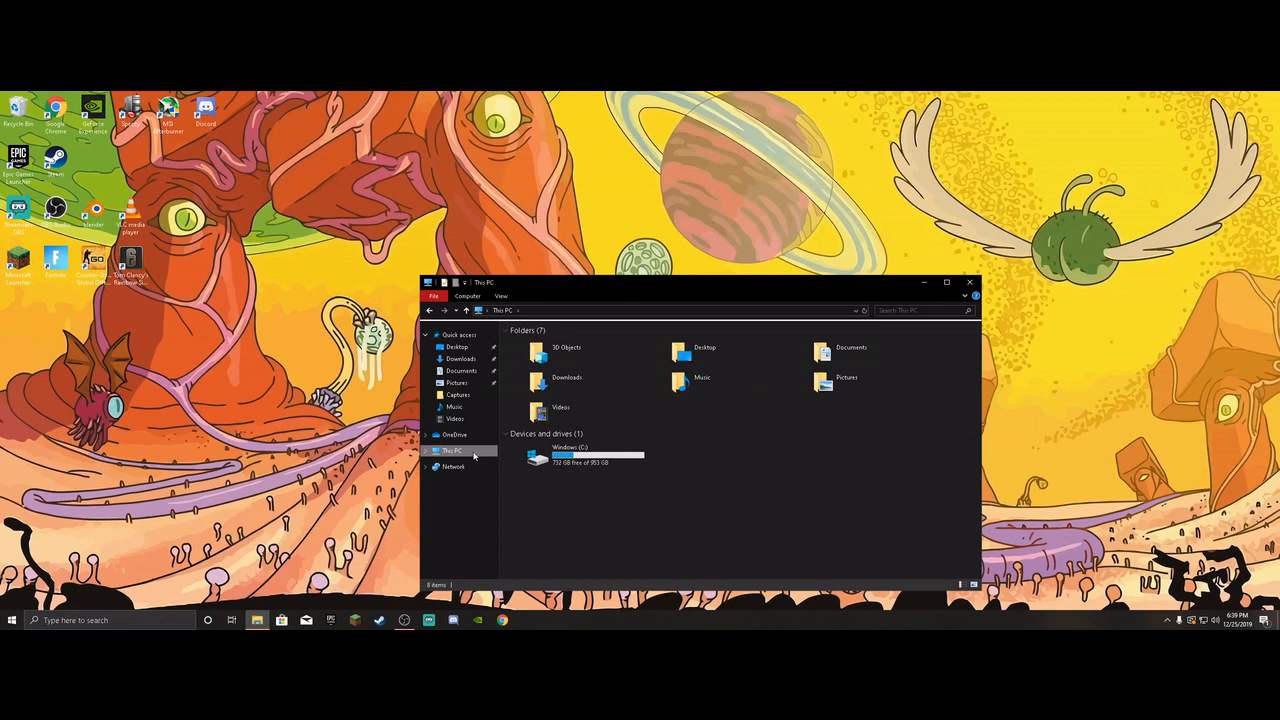
{"action": "right_click", "coordinate": [622, 456]}
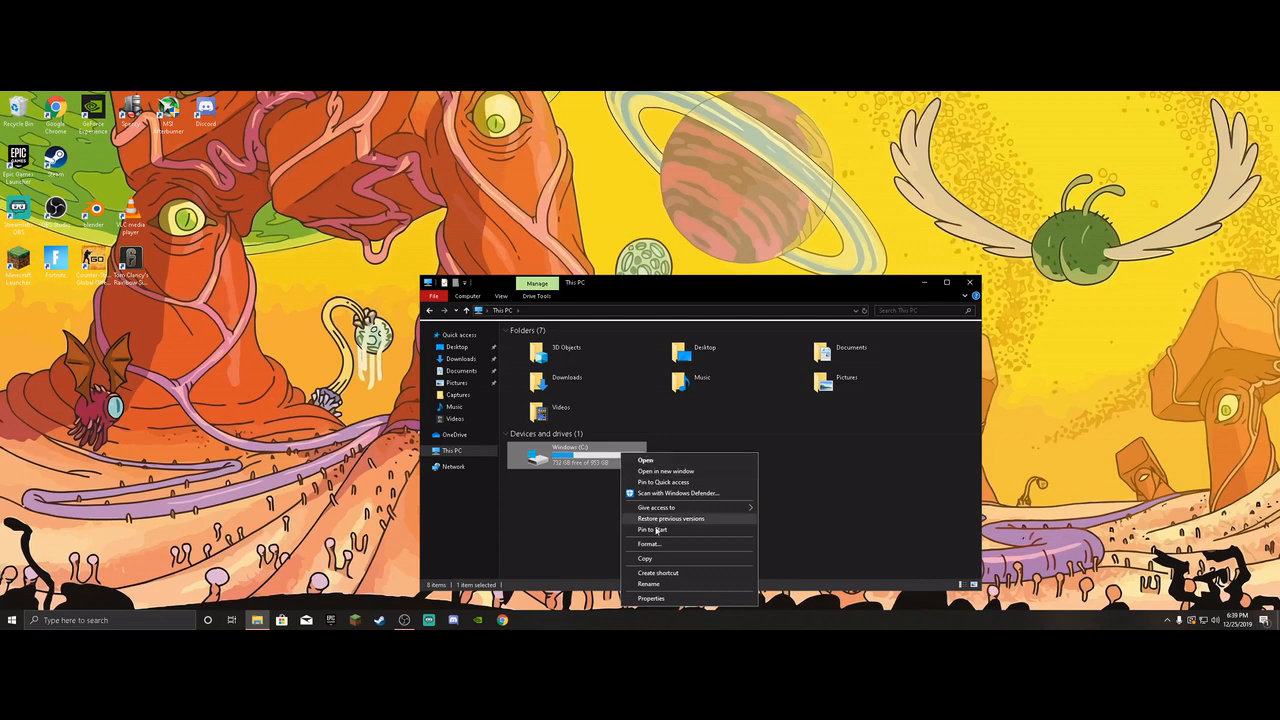
{"action": "left_click", "coordinate": [660, 599]}
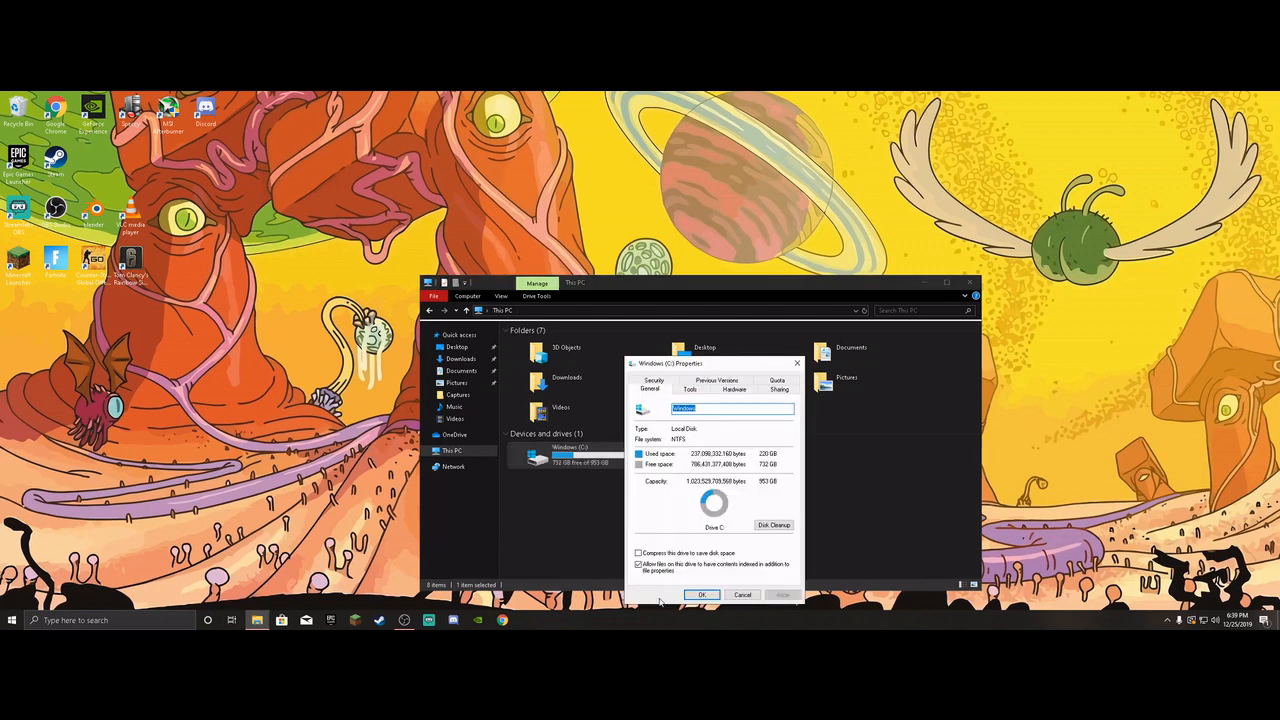
{"action": "left_click", "coordinate": [761, 527]}
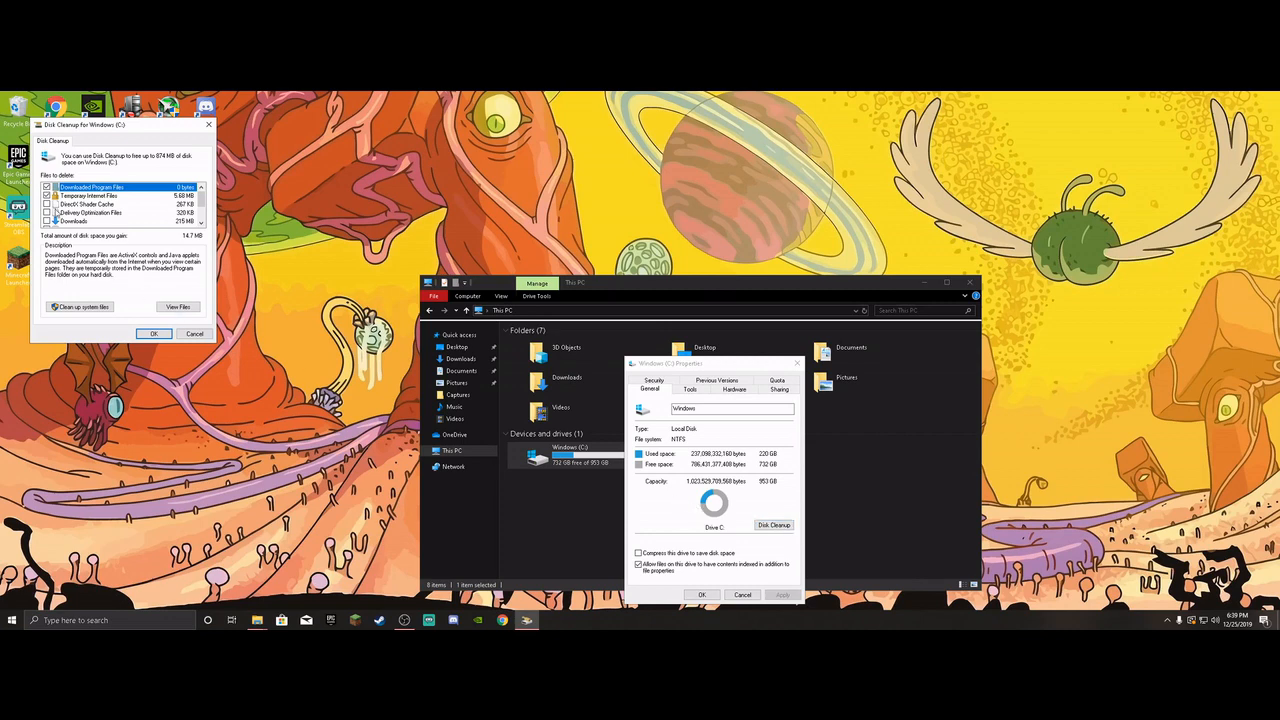
Include DirectX Shader Cache, Delivery Optimization Files, Downloads, Recycle Bin, RetailDemo Offline Content, Temporary files and Thumbnails in the cleanup, and permanently delete the files.
{"action": "left_click", "coordinate": [46, 204]}
{"action": "left_click", "coordinate": [47, 212]}
{"action": "scroll", "coordinate": [48, 216], "scroll_direction": "down", "scroll_amount": 1}
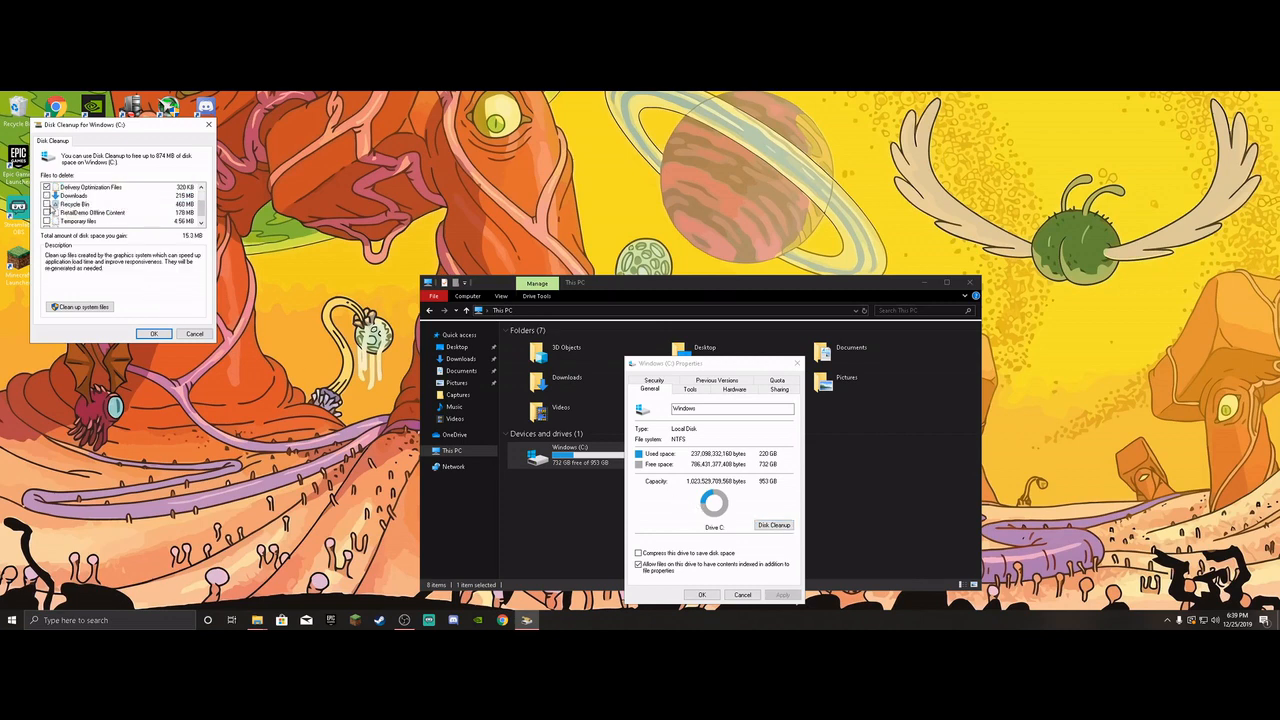
{"action": "left_click", "coordinate": [47, 196]}
{"action": "left_click", "coordinate": [47, 204]}
{"action": "left_click", "coordinate": [47, 212]}
{"action": "left_click", "coordinate": [47, 221]}
{"action": "scroll", "coordinate": [49, 223], "scroll_direction": "down", "scroll_amount": 1}
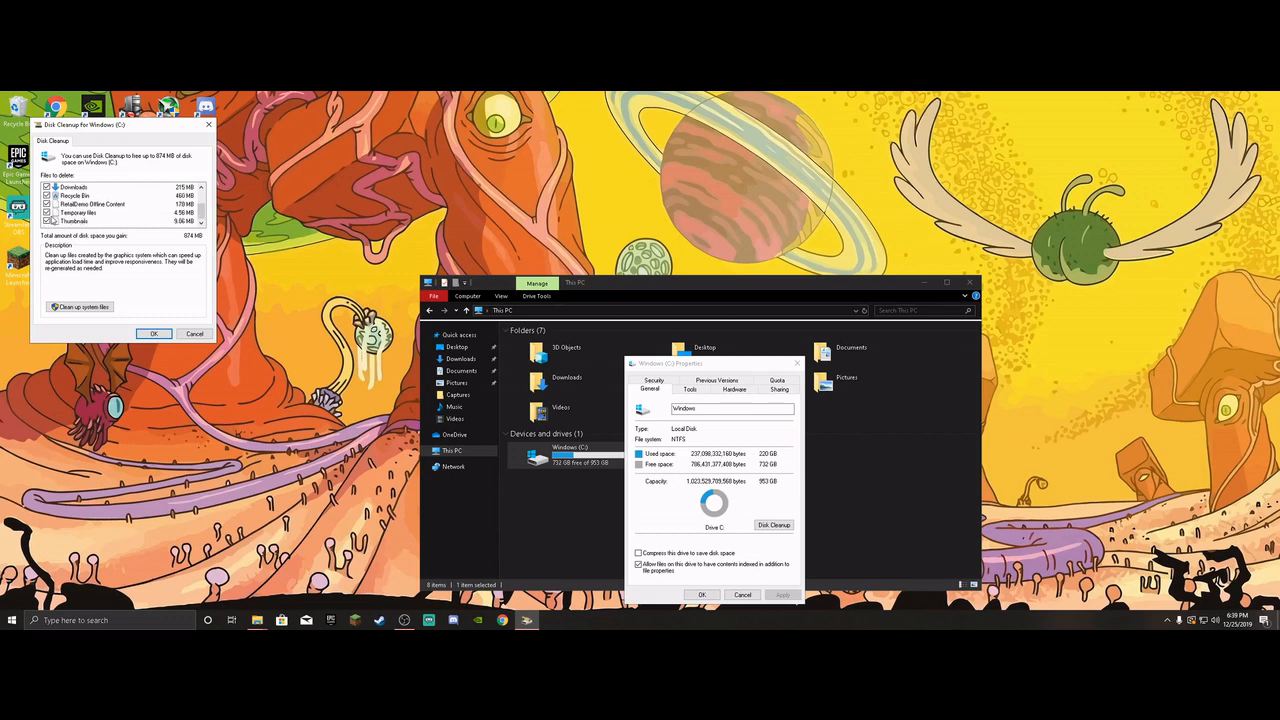
{"action": "left_click", "coordinate": [47, 221]}
{"action": "left_click", "coordinate": [154, 333]}
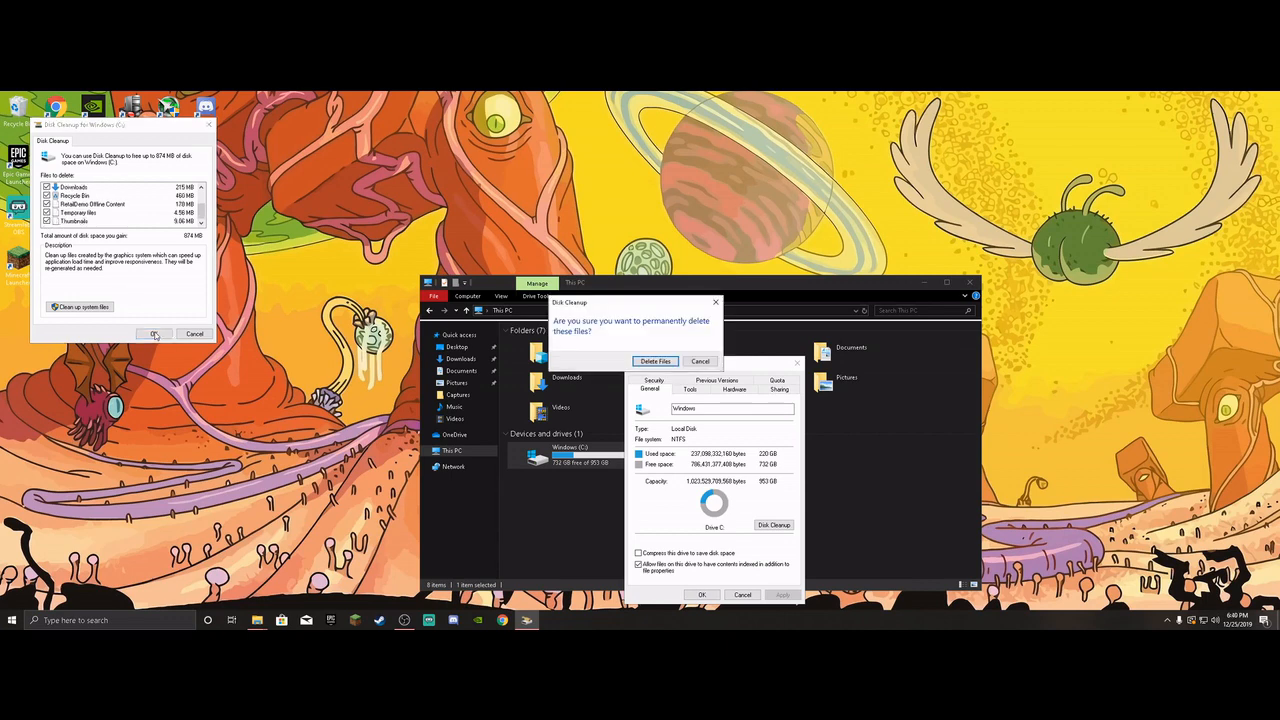
{"action": "left_click", "coordinate": [655, 361]}
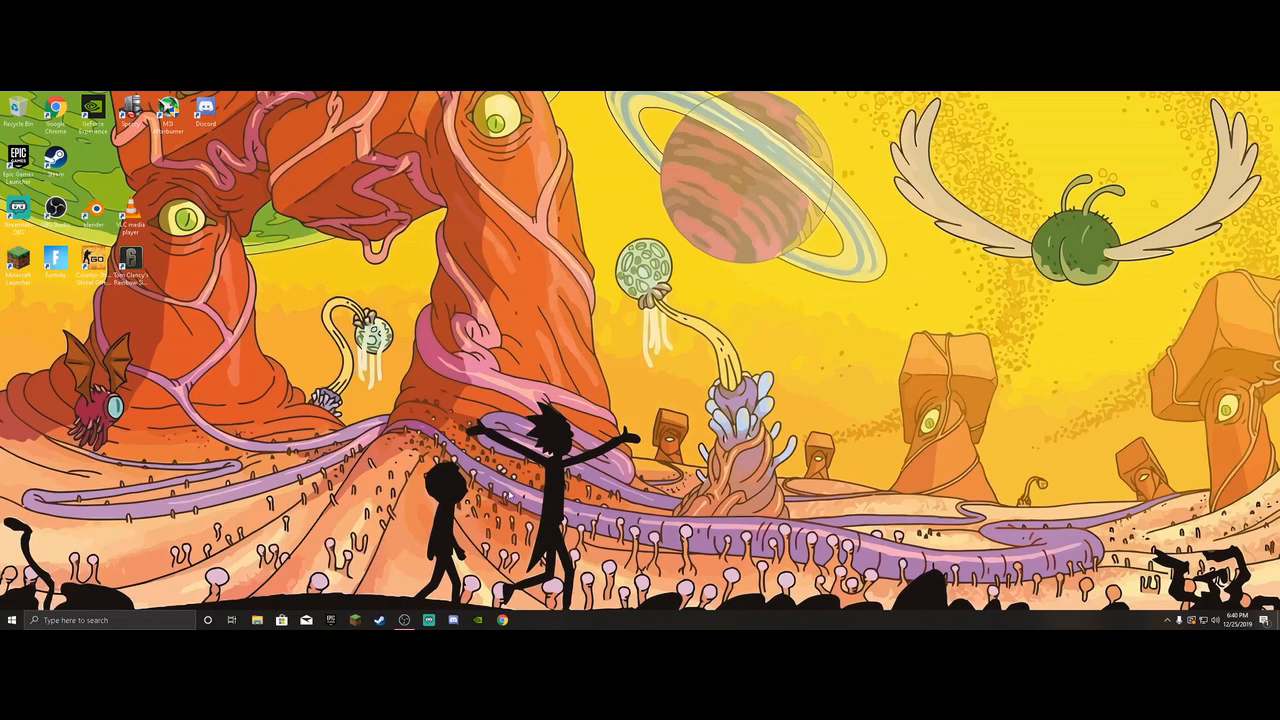
Switch to Google Chrome, search for "msi afterburner" and open MSI's Afterburner page.
{"action": "left_click", "coordinate": [503, 620]}
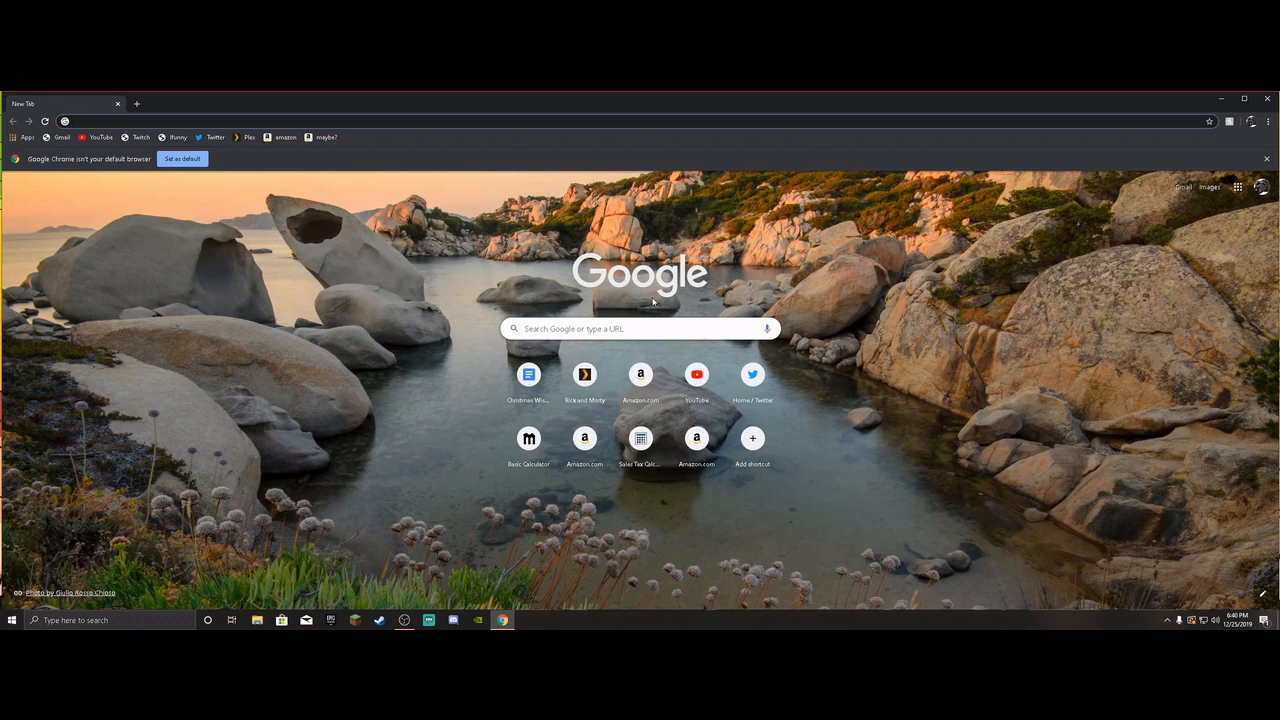
{"action": "type", "text": "msi afte"}
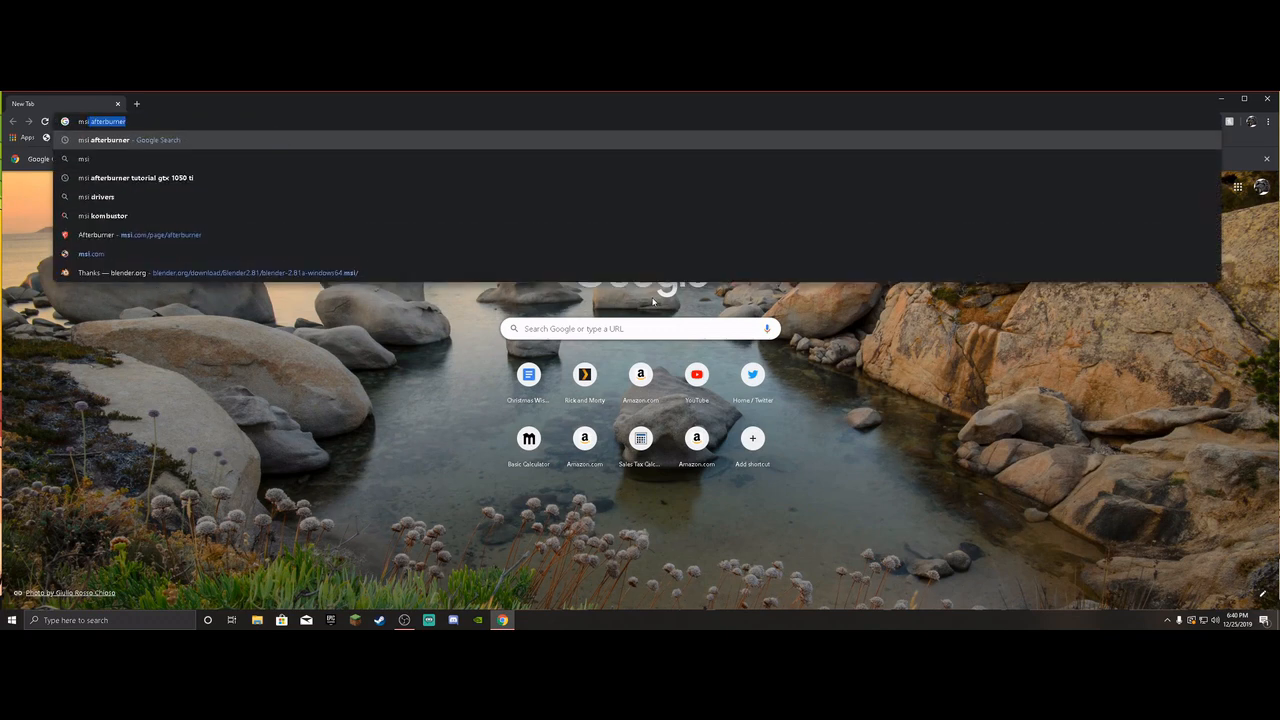
{"action": "type", "text": "rburner"}
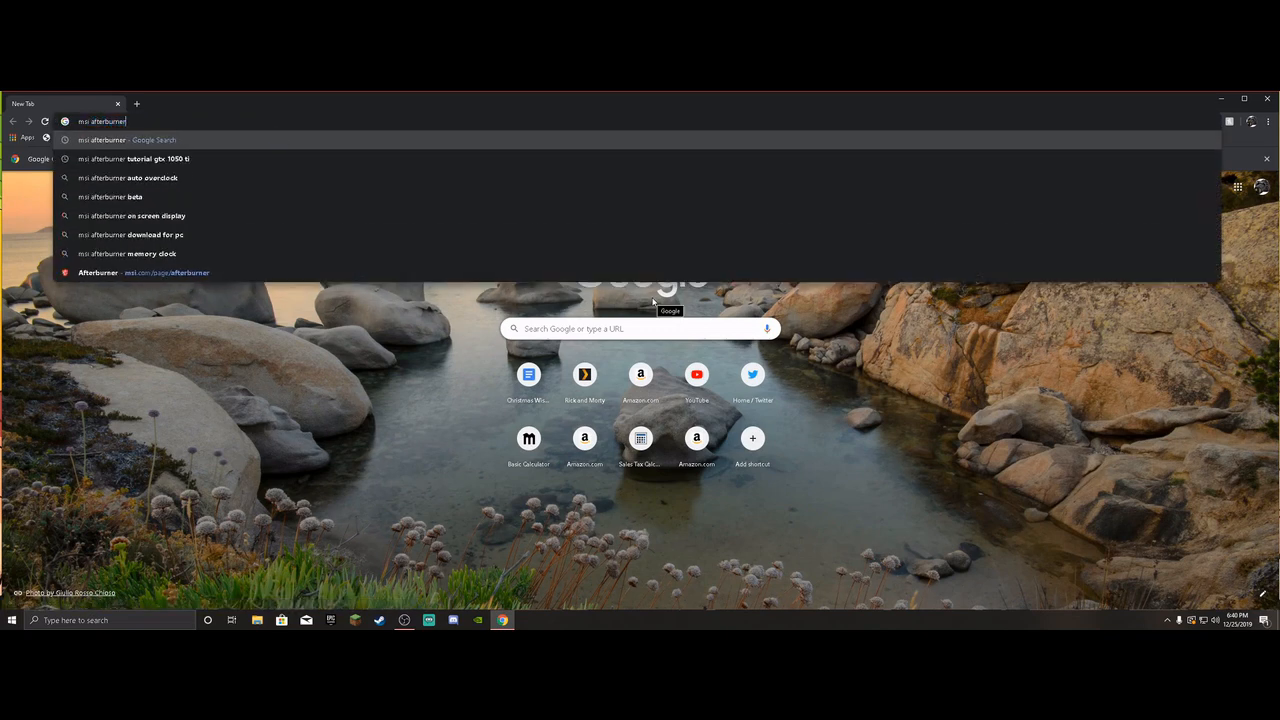
{"action": "key", "text": "Return"}
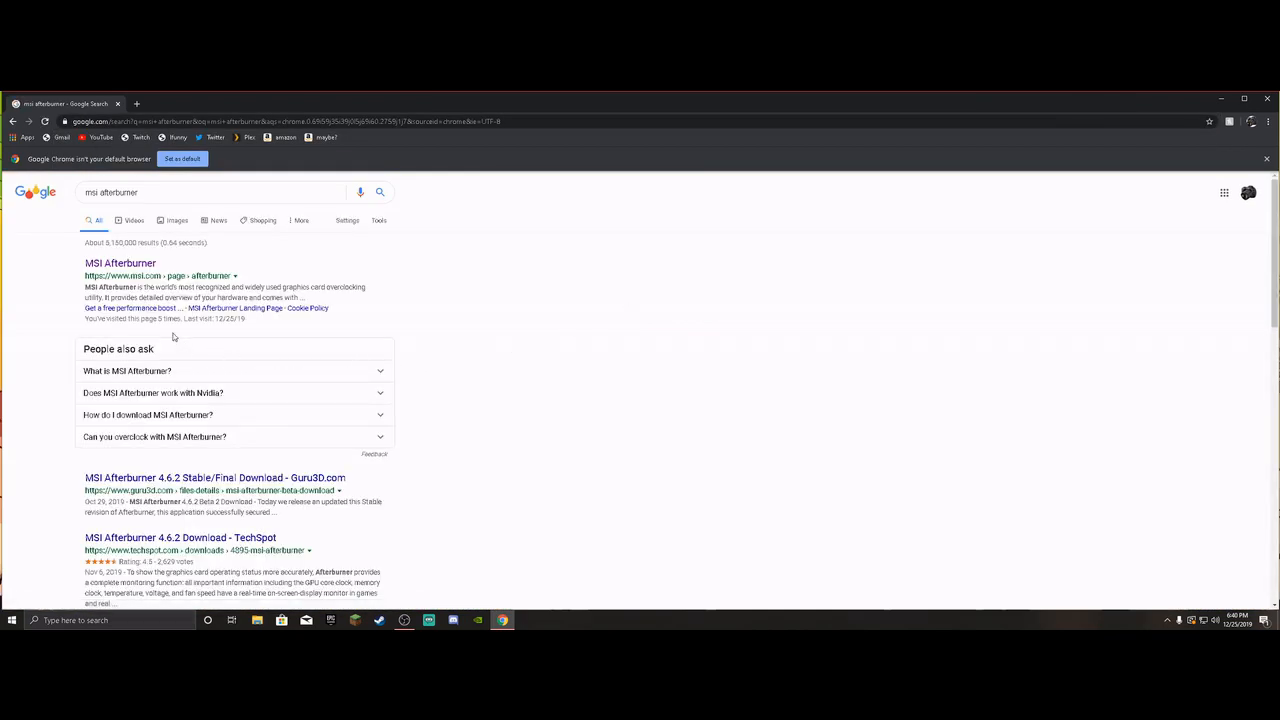
{"action": "left_click", "coordinate": [152, 266]}
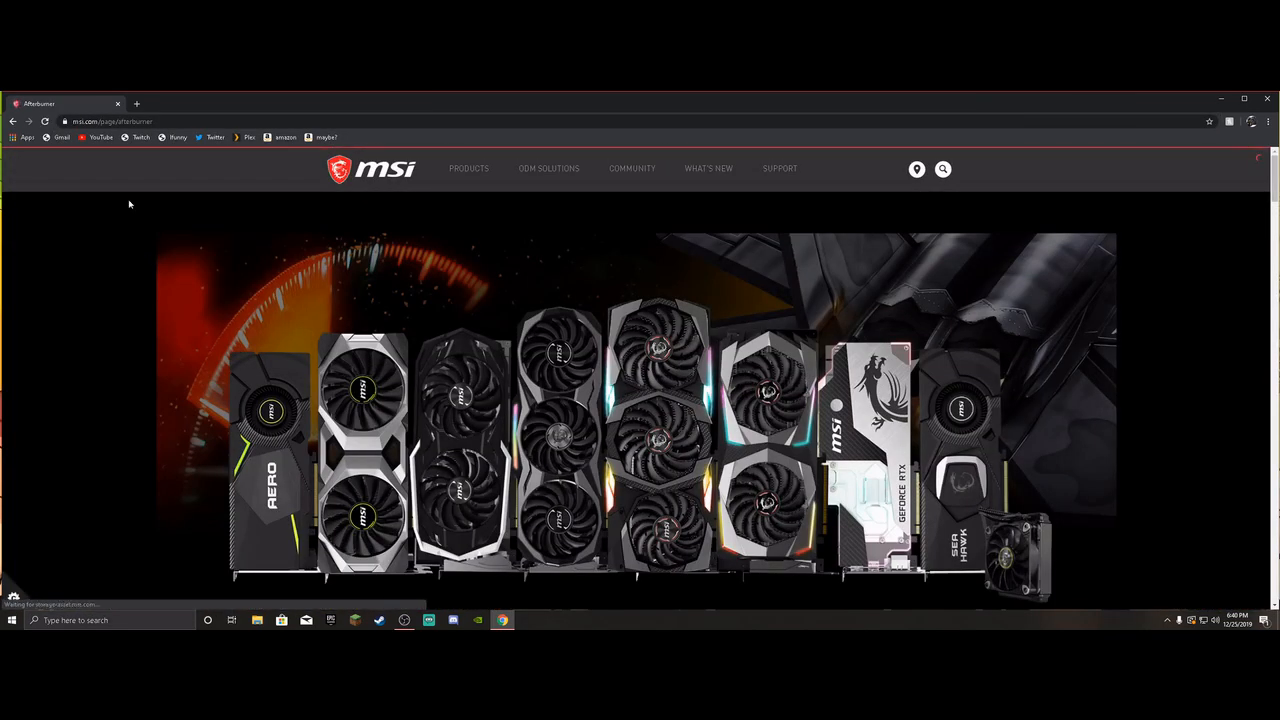
Download the standard MSI Afterburner setup archive, open it in File Explorer and enter its 4.6.2 folder.
{"action": "left_click_drag", "start_coordinate": [1273, 168], "coordinate": [1278, 548]}
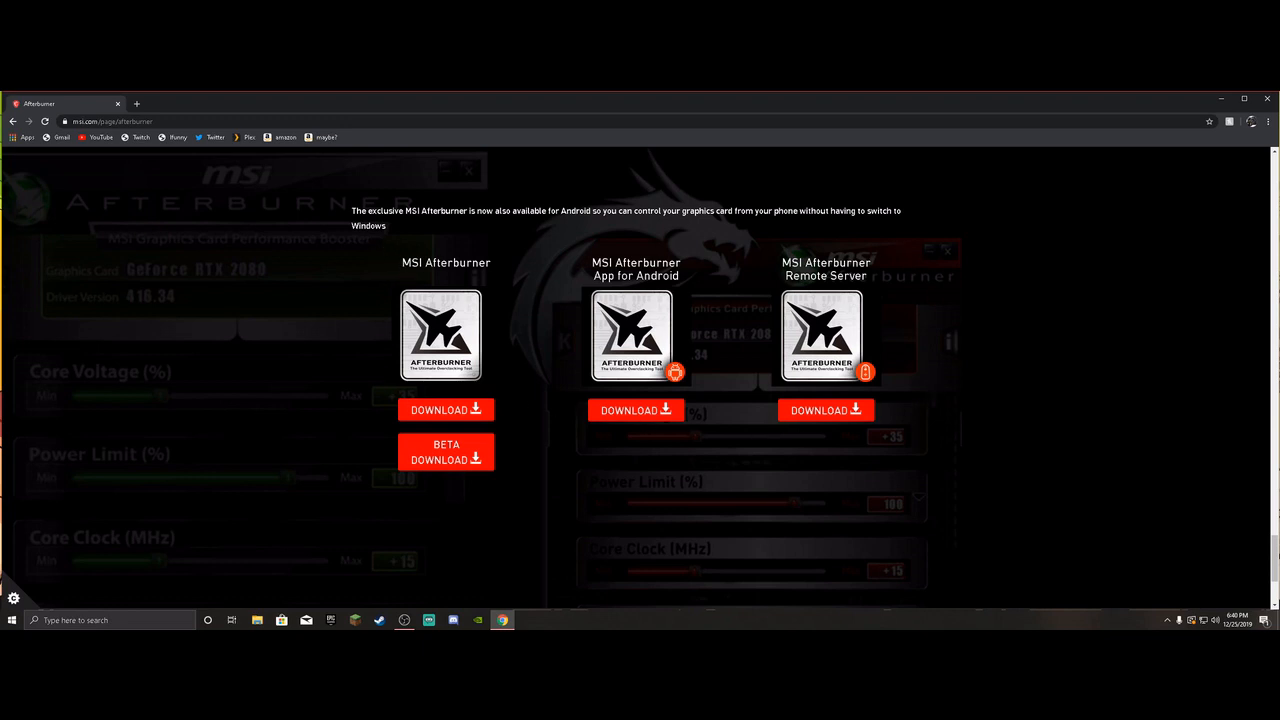
{"action": "left_click", "coordinate": [470, 410]}
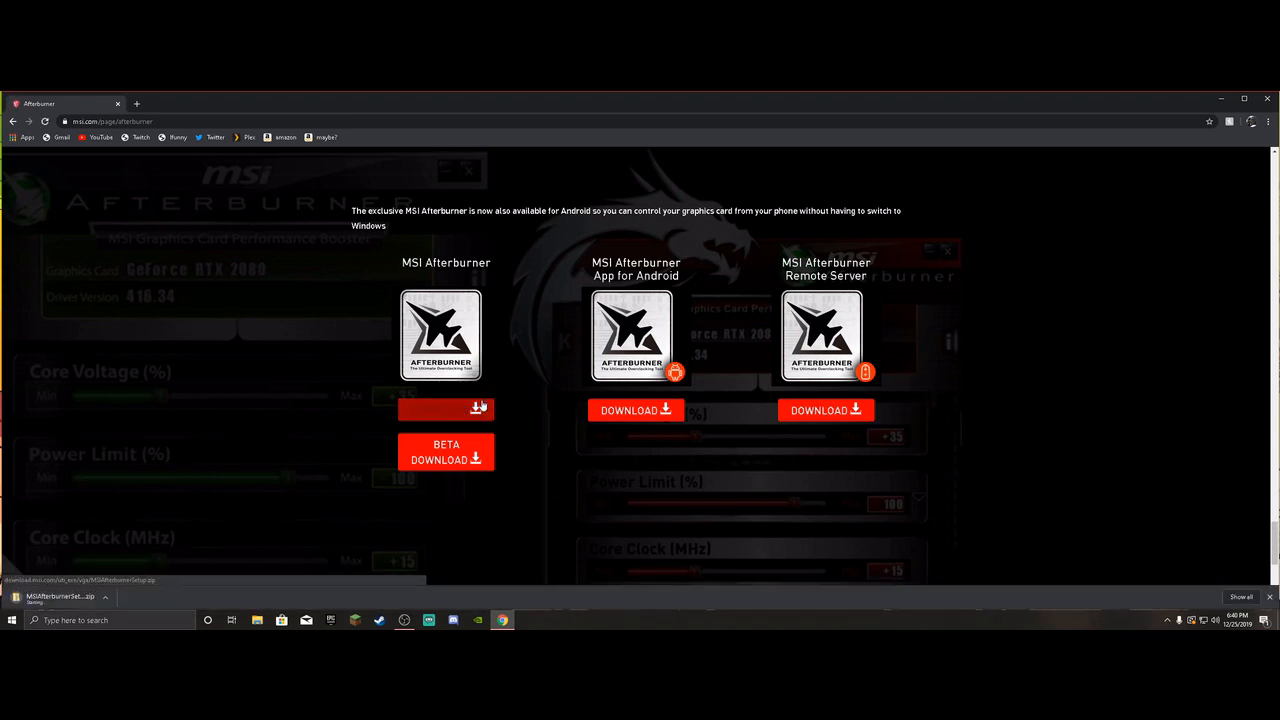
{"action": "left_click", "coordinate": [68, 599]}
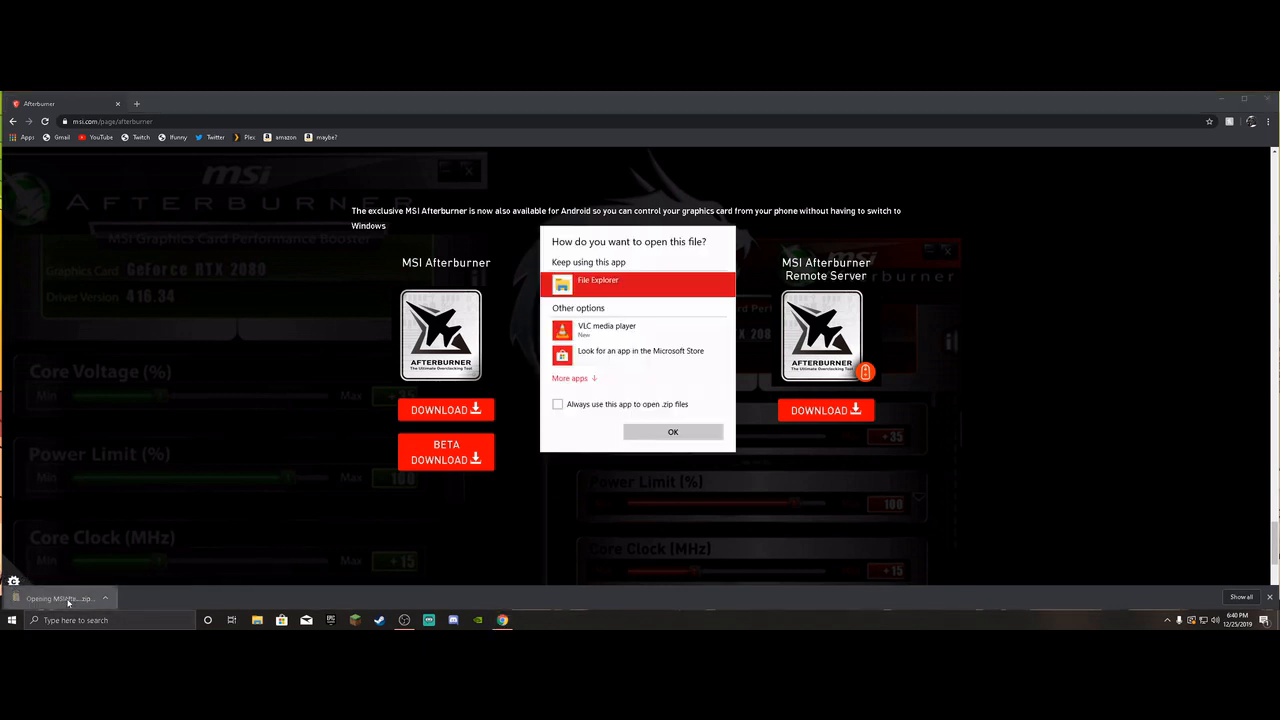
{"action": "left_click", "coordinate": [655, 431]}
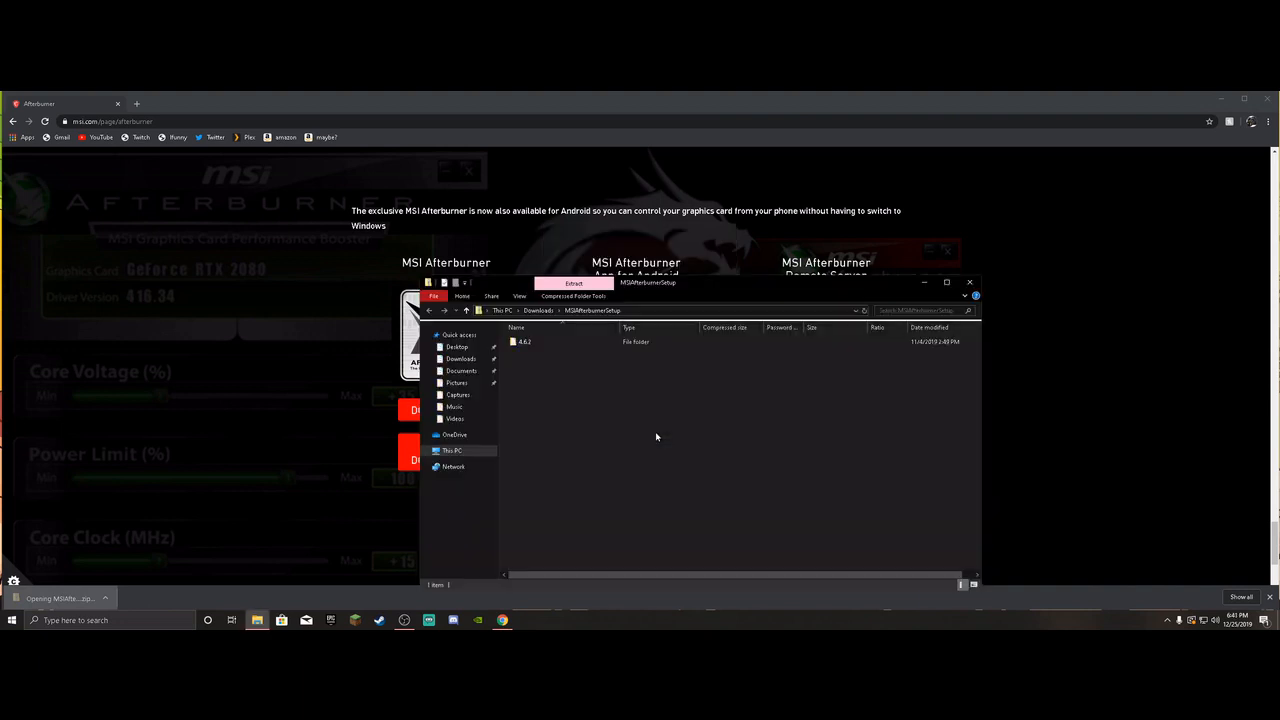
{"action": "double_click", "coordinate": [582, 343]}
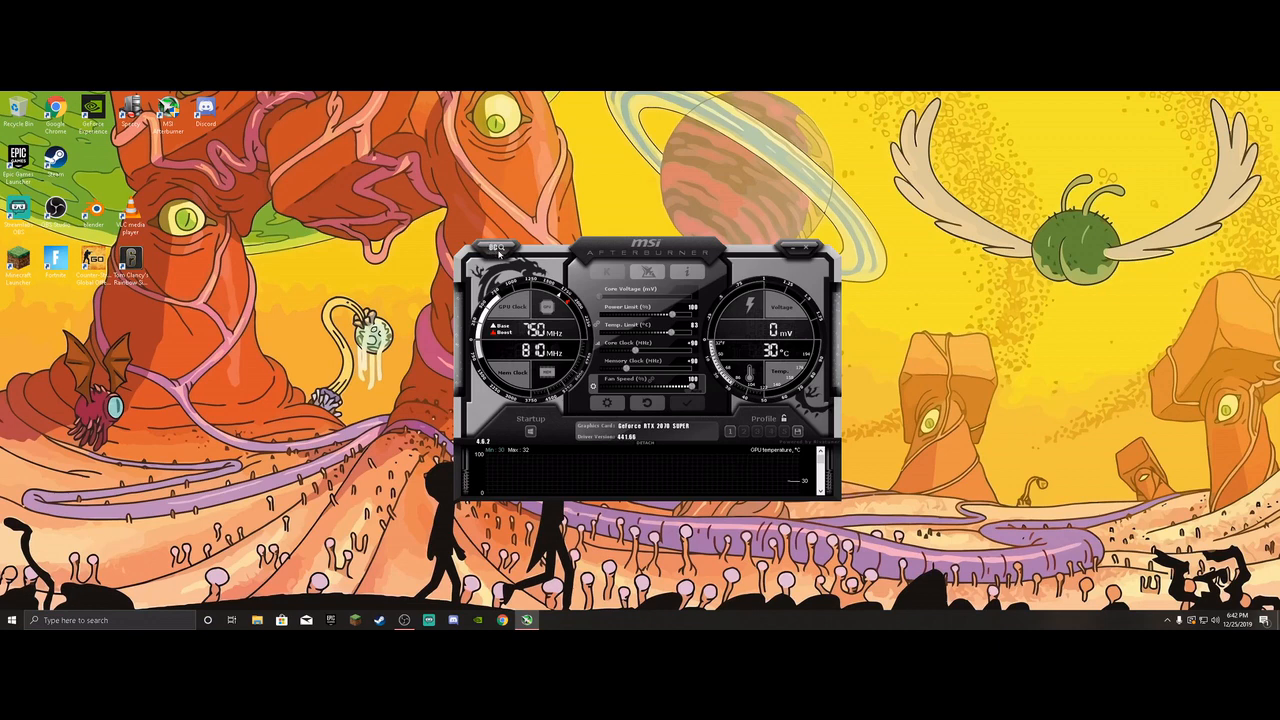
Open the overclocking scanner in MSI Afterburner, start a stability test and stop it.
{"action": "left_click", "coordinate": [504, 249]}
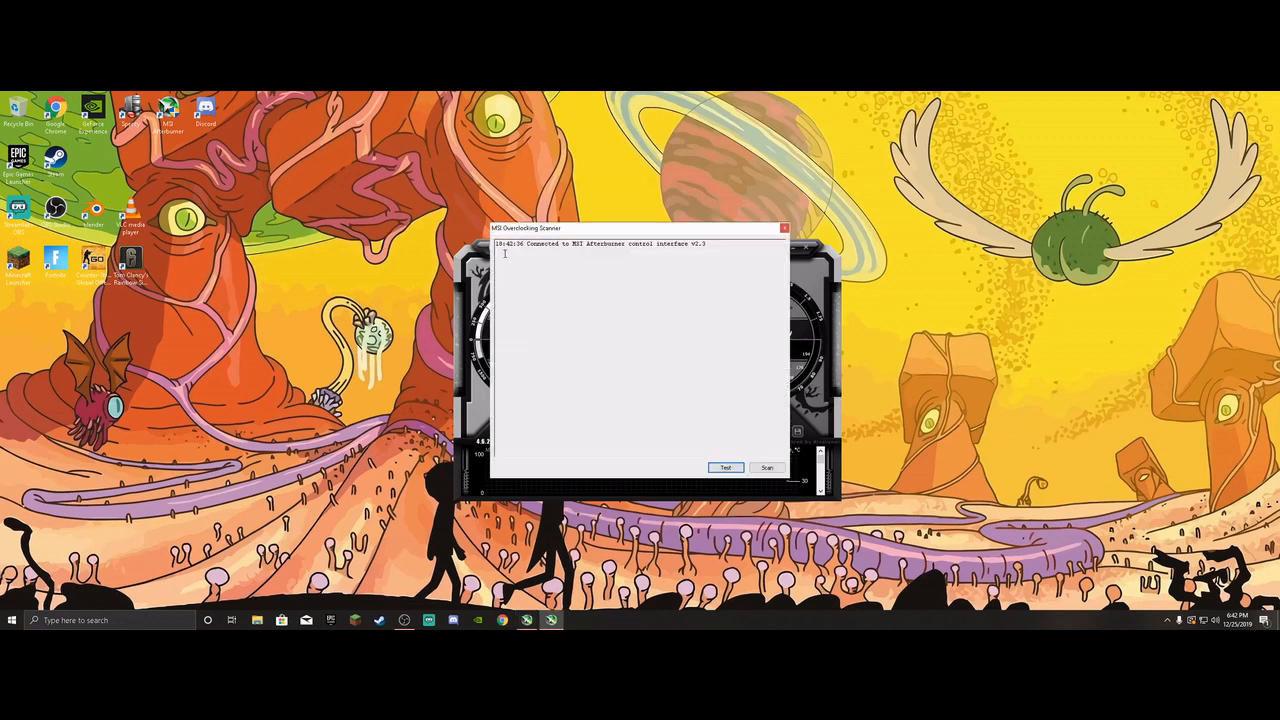
{"action": "left_click", "coordinate": [725, 467]}
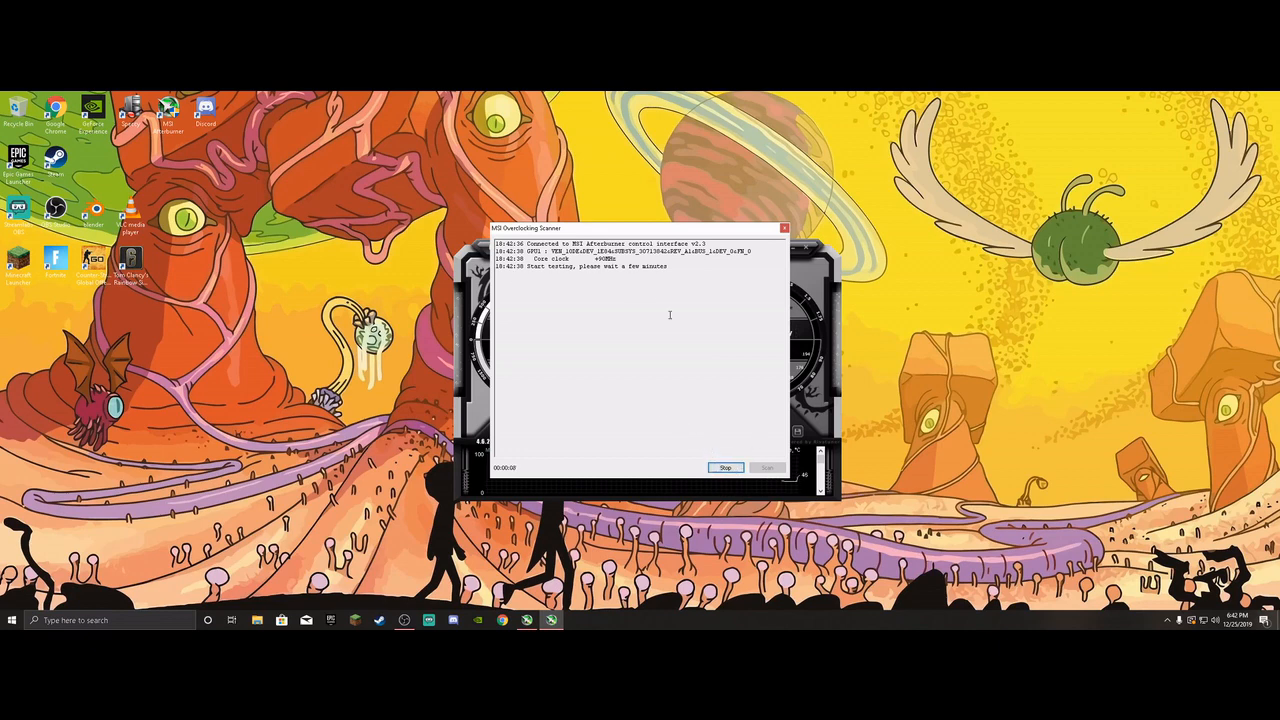
{"action": "left_click", "coordinate": [724, 467]}
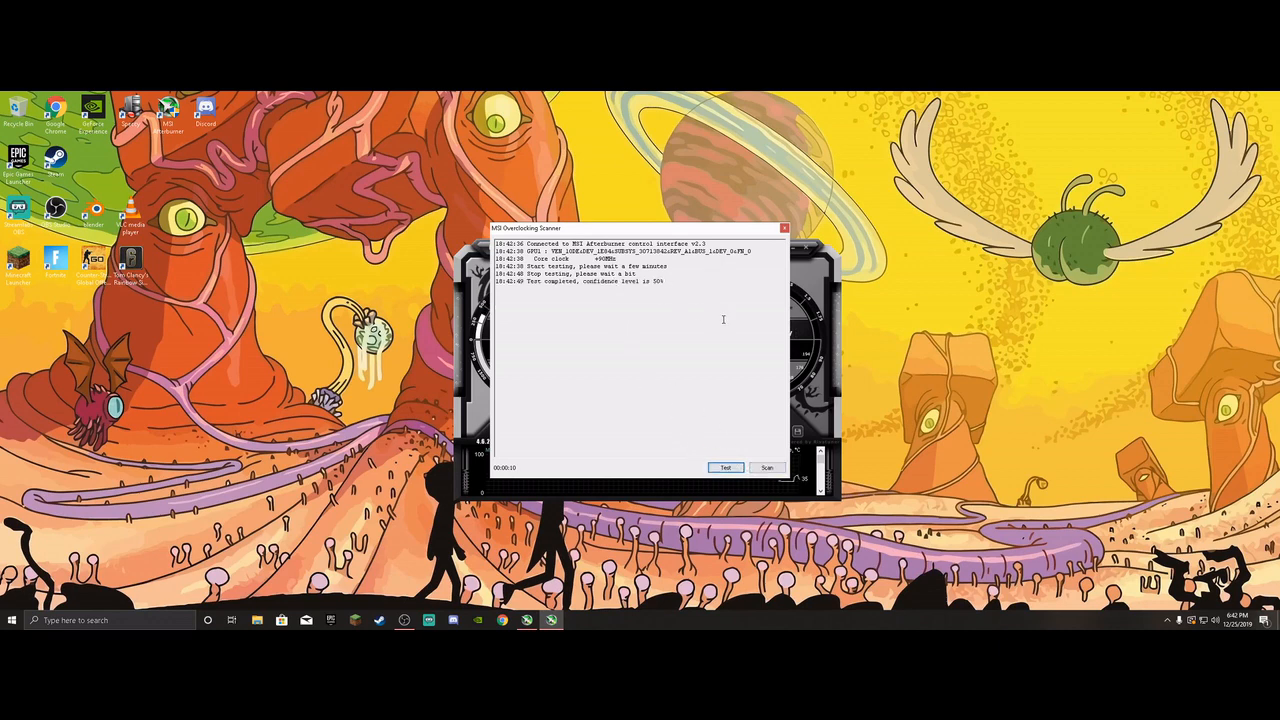
Start an overclocking scan and stop it, highlight the core clock offset in the log and close the scanner.
{"action": "left_click", "coordinate": [767, 467]}
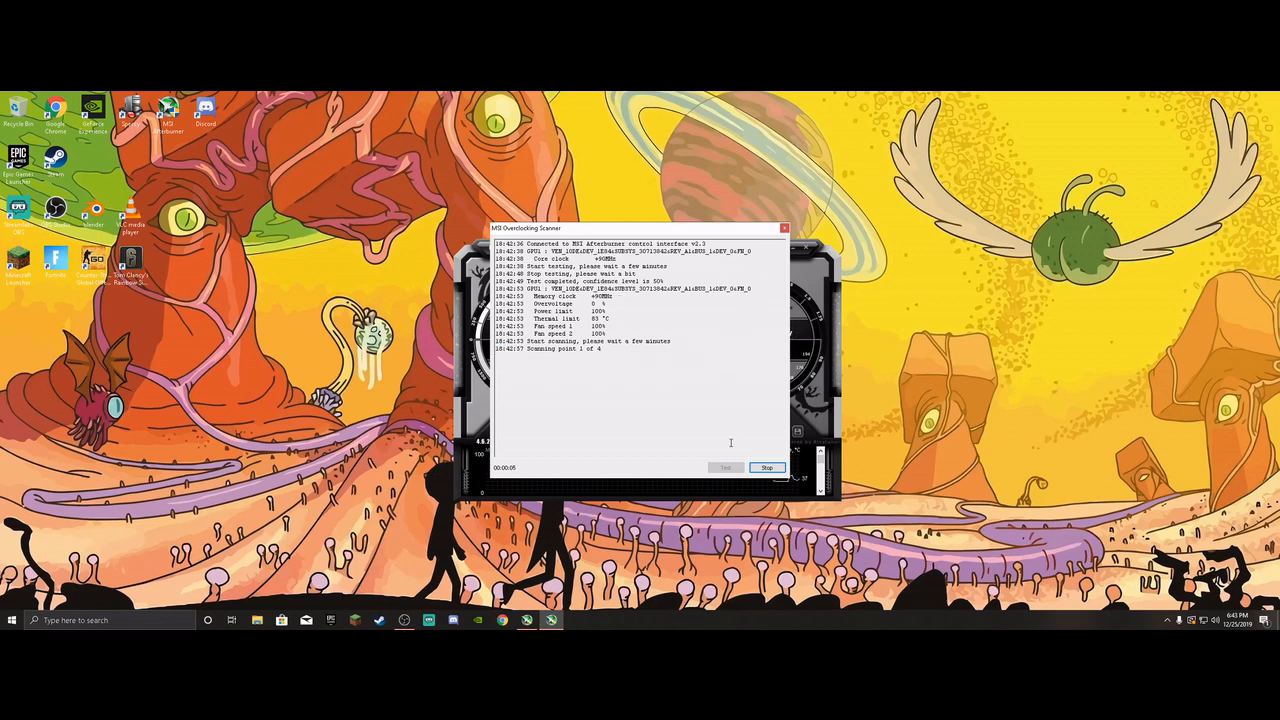
{"action": "left_click", "coordinate": [764, 469]}
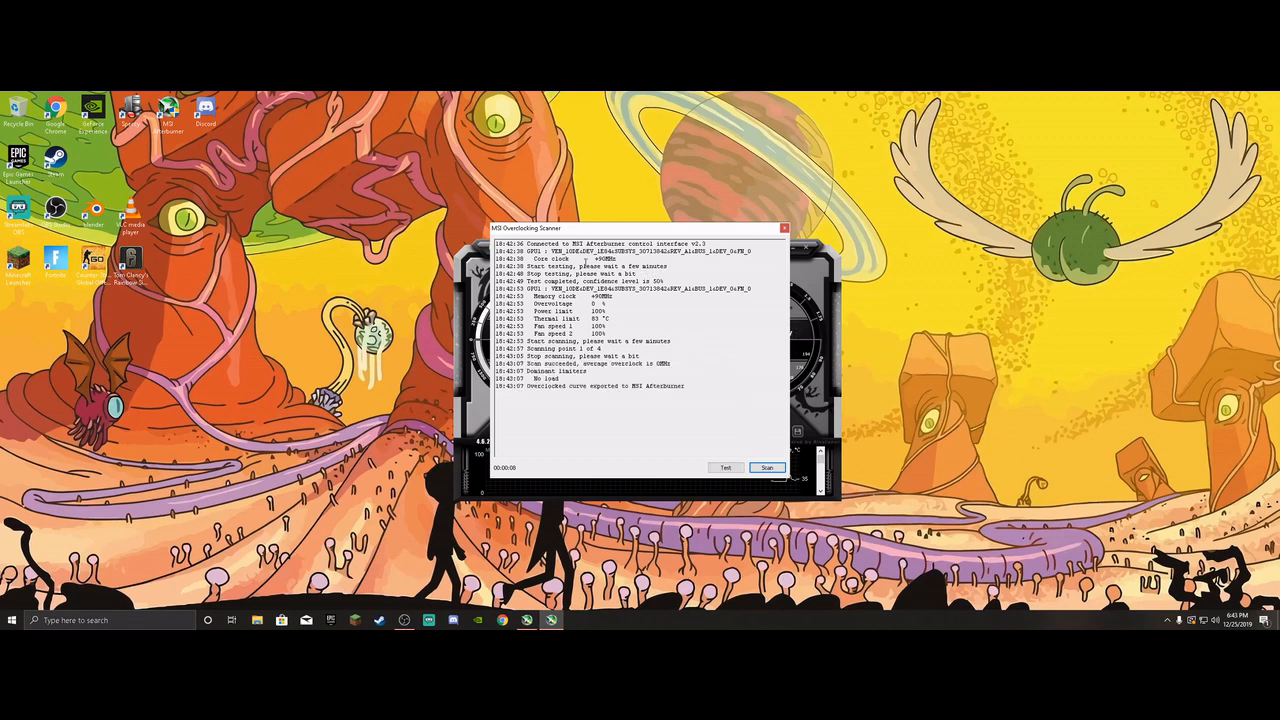
{"action": "left_click_drag", "start_coordinate": [595, 258], "coordinate": [620, 258]}
{"action": "left_click", "coordinate": [716, 258]}
{"action": "left_click", "coordinate": [784, 229]}
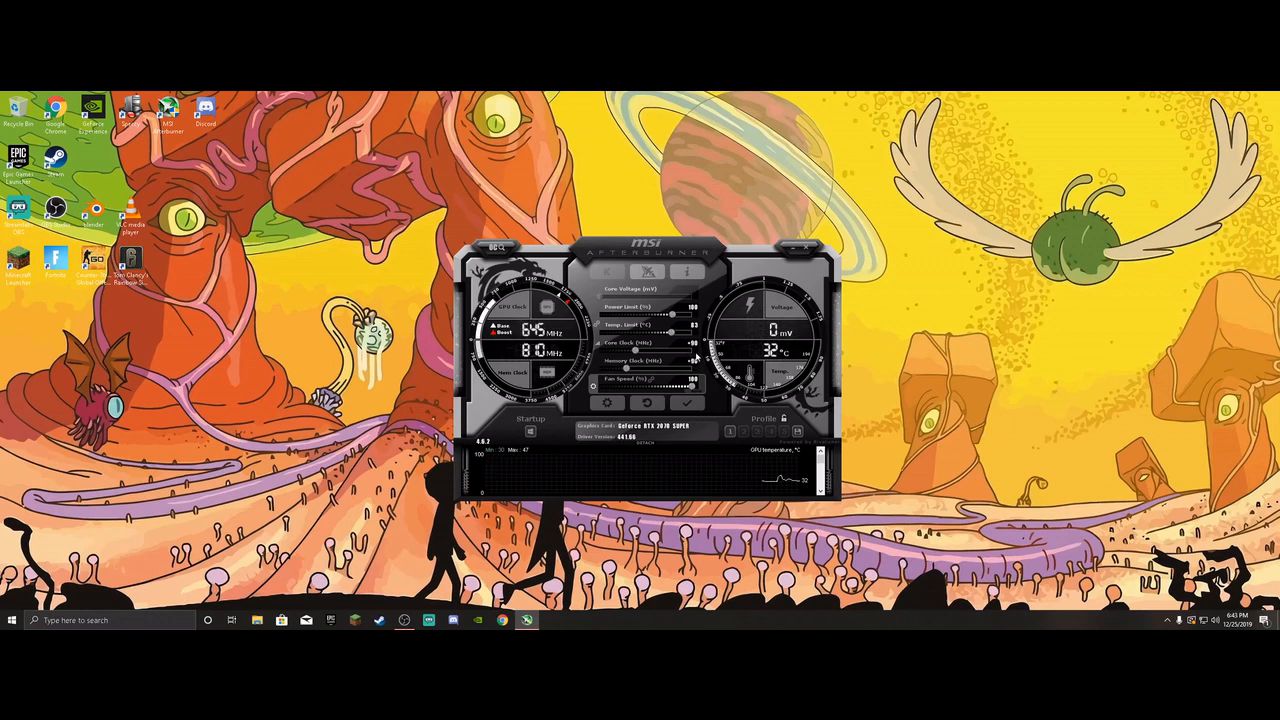
Apply the overclock settings and save them to profile 1, and close MSI Afterburner and Speccy.
{"action": "left_click", "coordinate": [685, 405]}
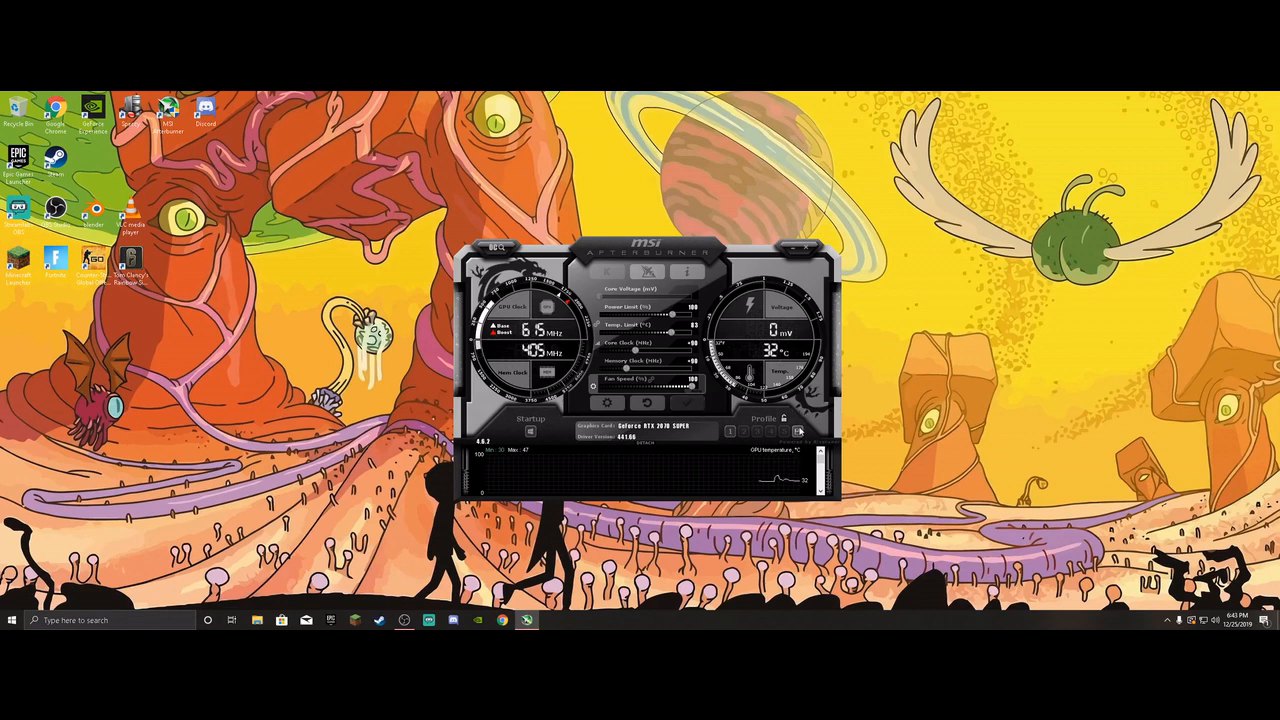
{"action": "left_click", "coordinate": [797, 433]}
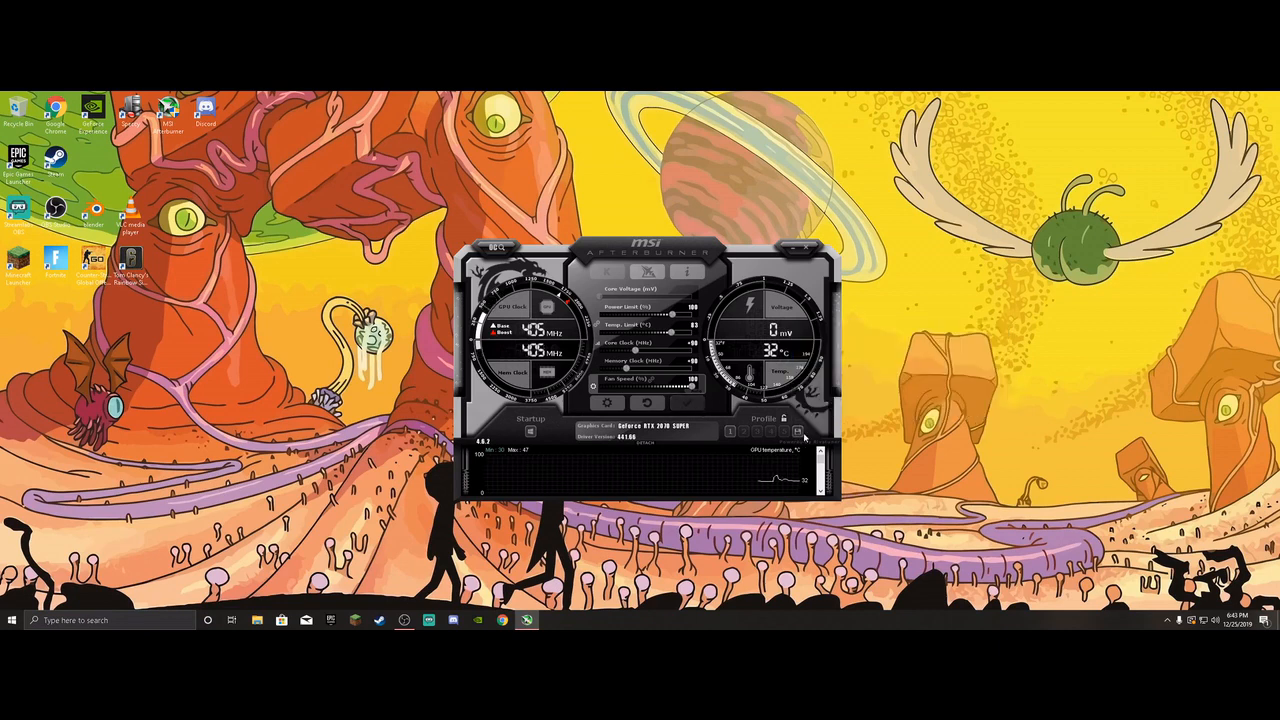
{"action": "left_click", "coordinate": [729, 432]}
{"action": "left_click", "coordinate": [809, 247]}
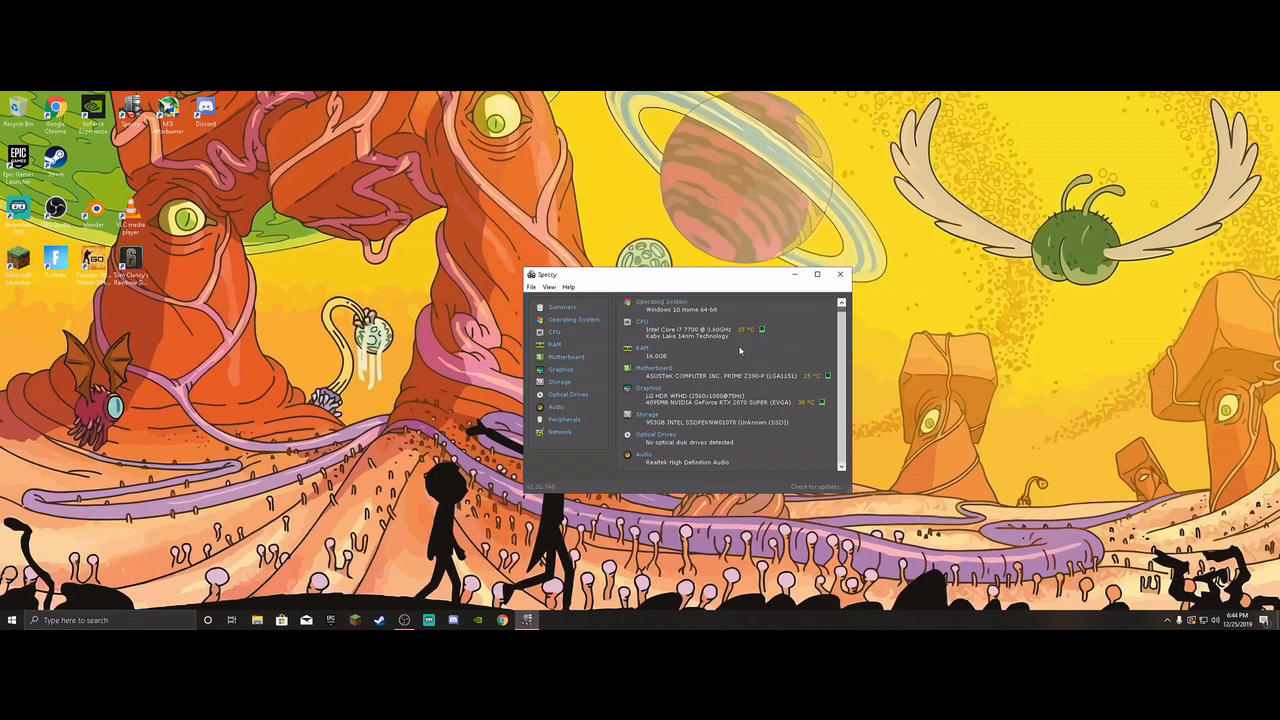
{"action": "left_click", "coordinate": [845, 278]}
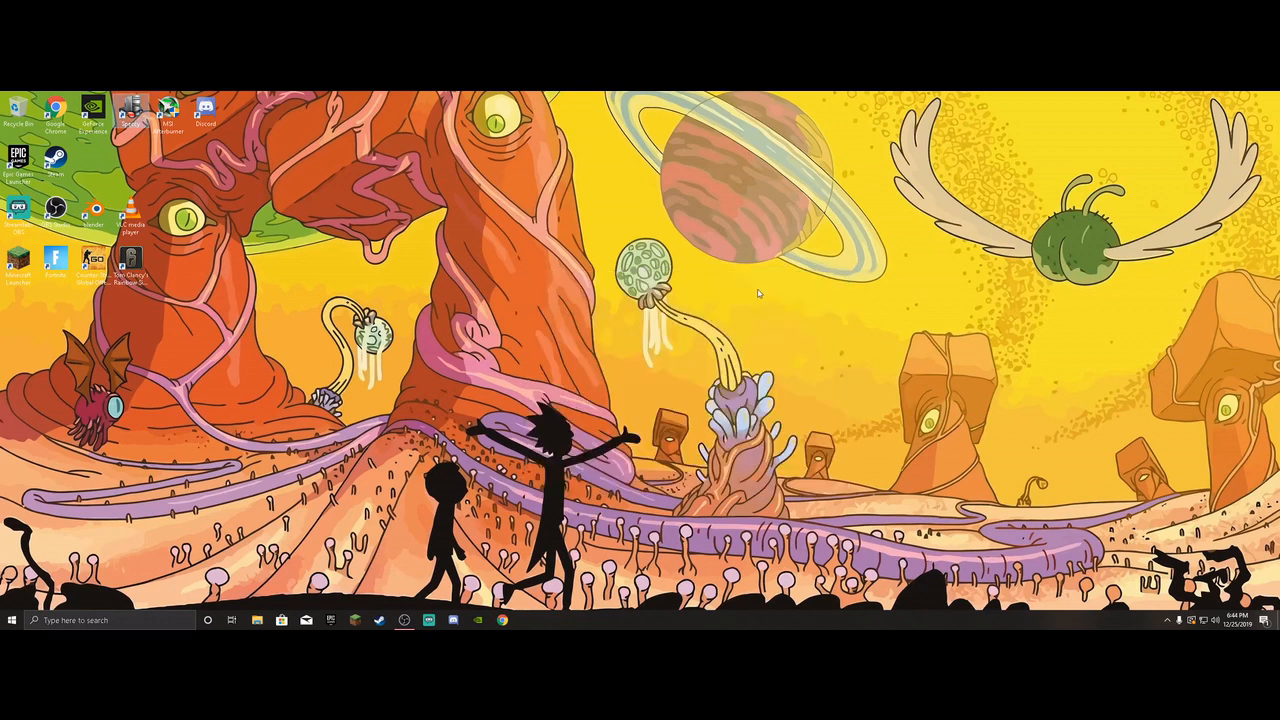
Open the gaming section of Windows Settings and check the Game bar and Game Mode options.
{"action": "key", "text": "super"}
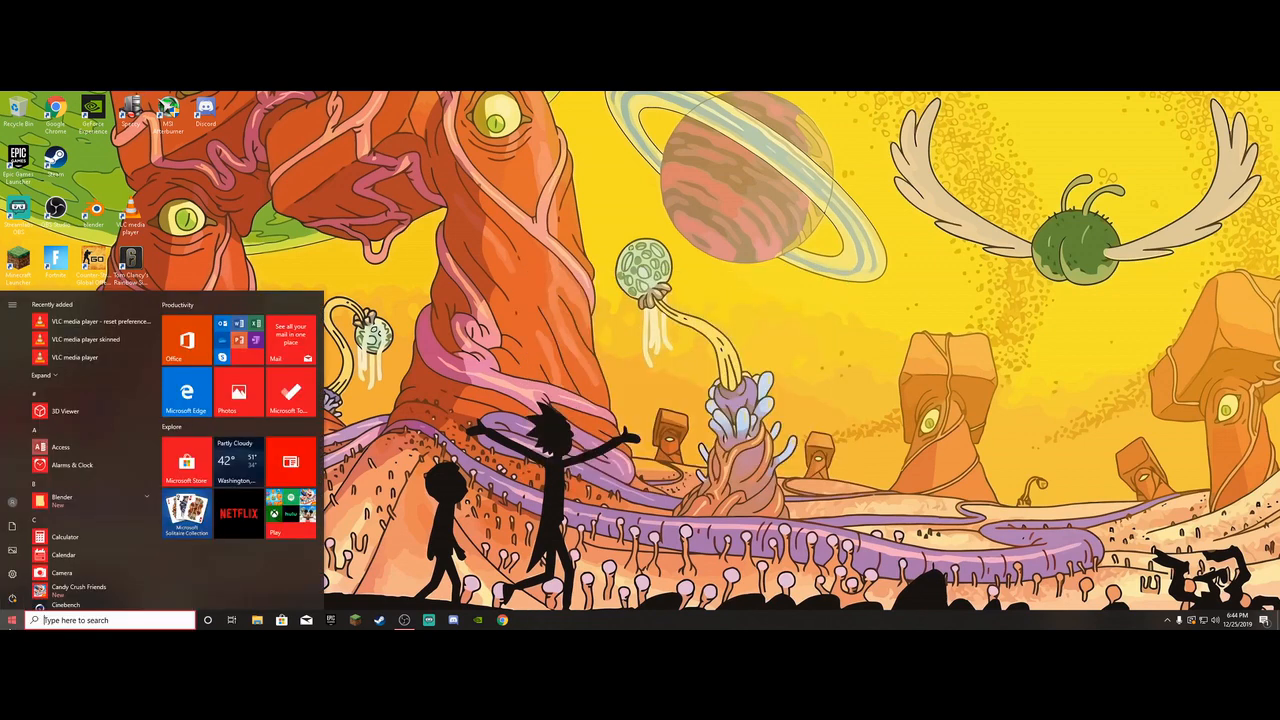
{"action": "left_click", "coordinate": [11, 575]}
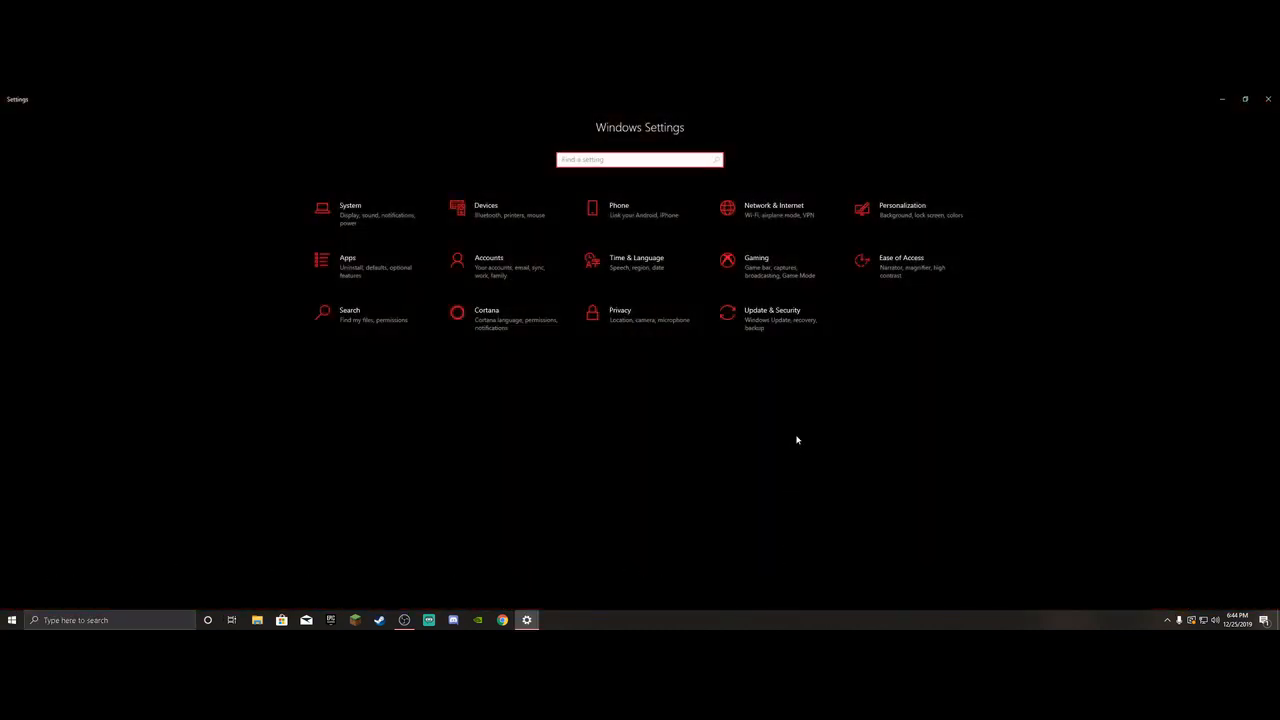
{"action": "left_click", "coordinate": [798, 277]}
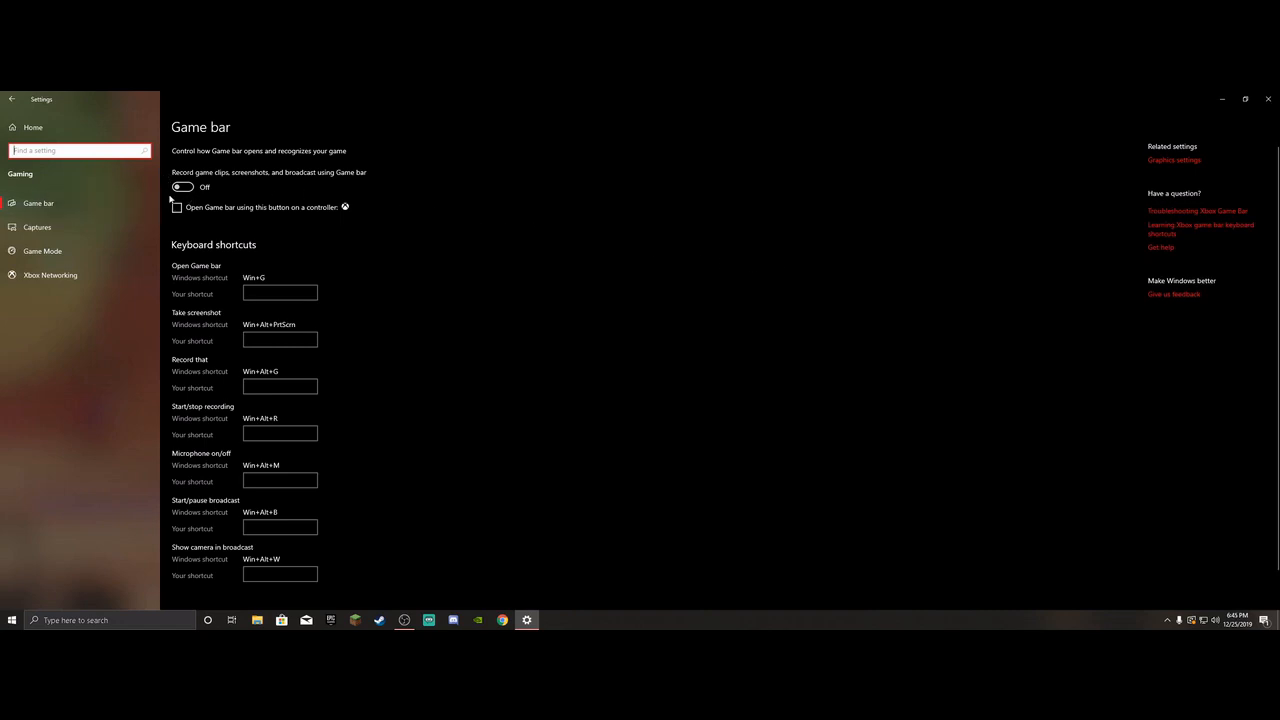
{"action": "left_click", "coordinate": [37, 250]}
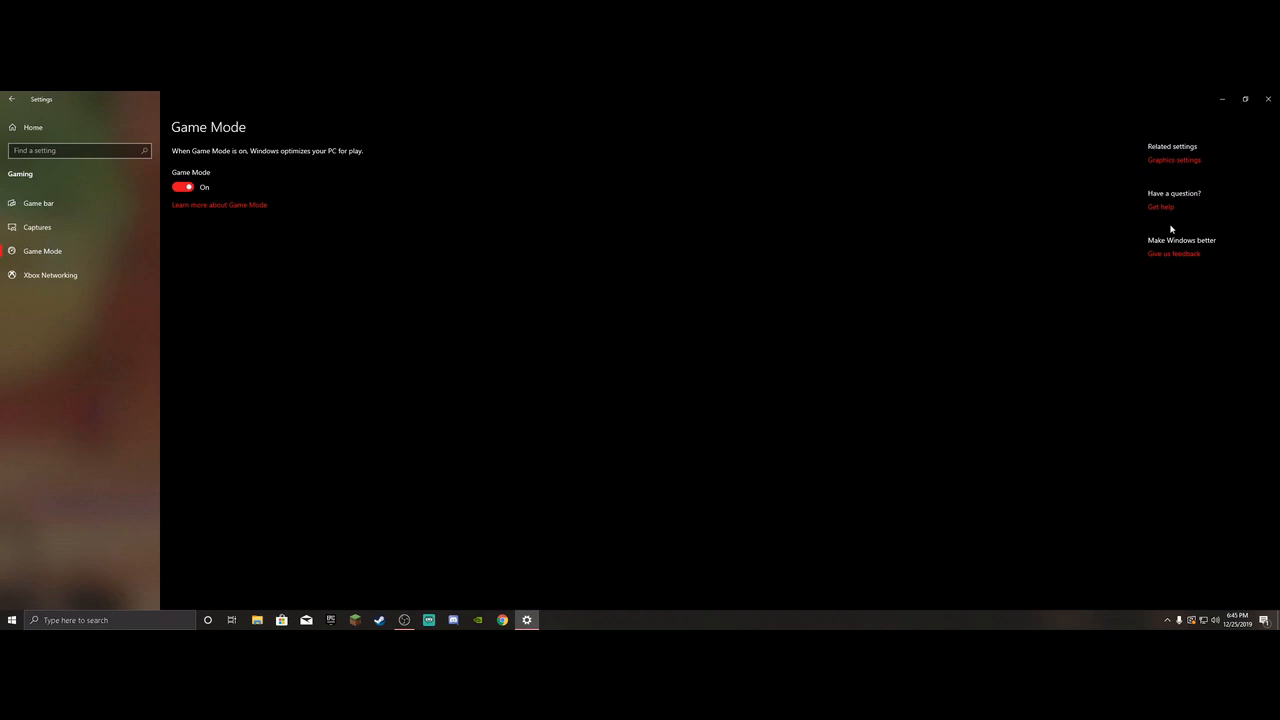
In the graphics settings, browse for a classic app in C:\Program Files\Epic Games\Fortnite\FortniteGame\Binaries\Win64.
{"action": "left_click", "coordinate": [1177, 160]}
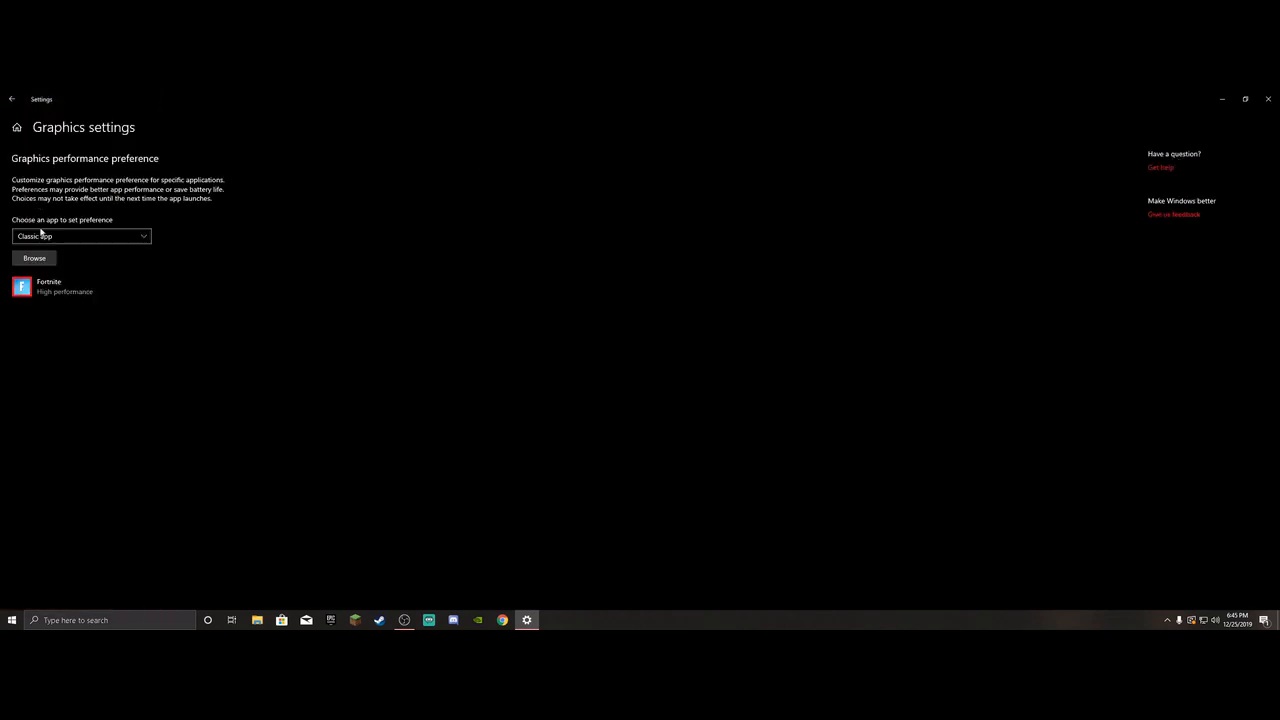
{"action": "left_click", "coordinate": [38, 258]}
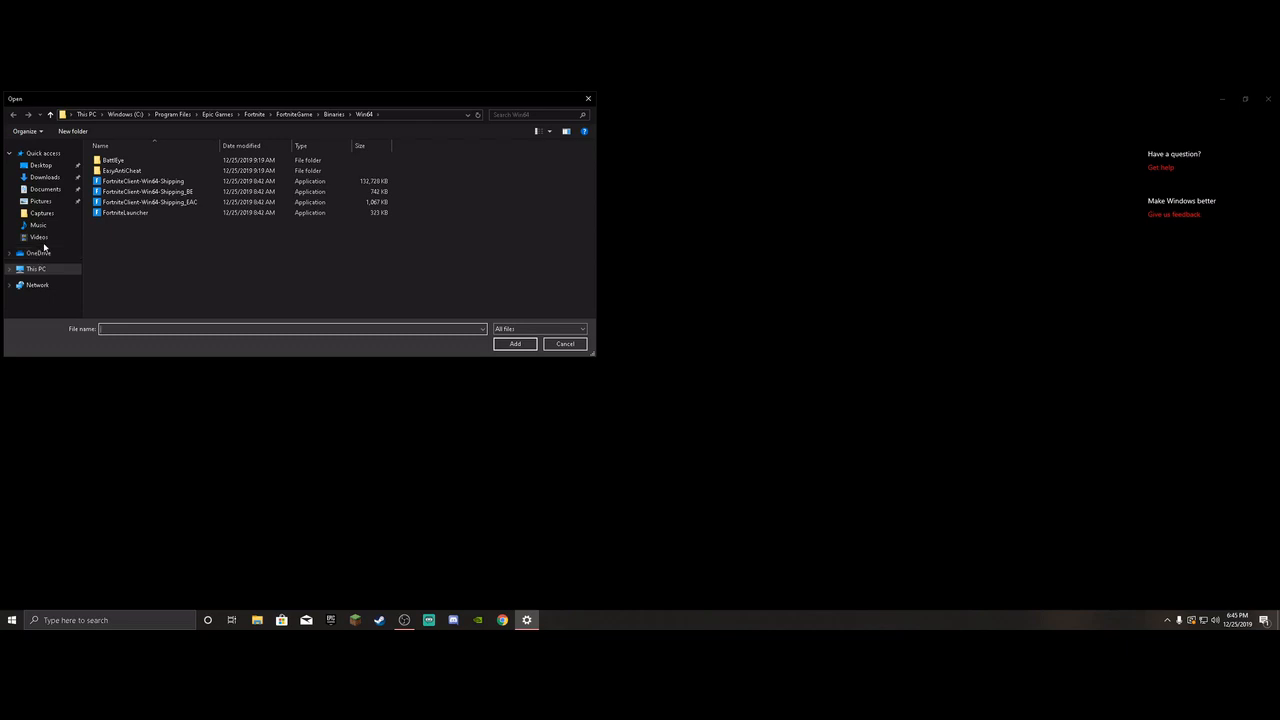
{"action": "left_click", "coordinate": [42, 268]}
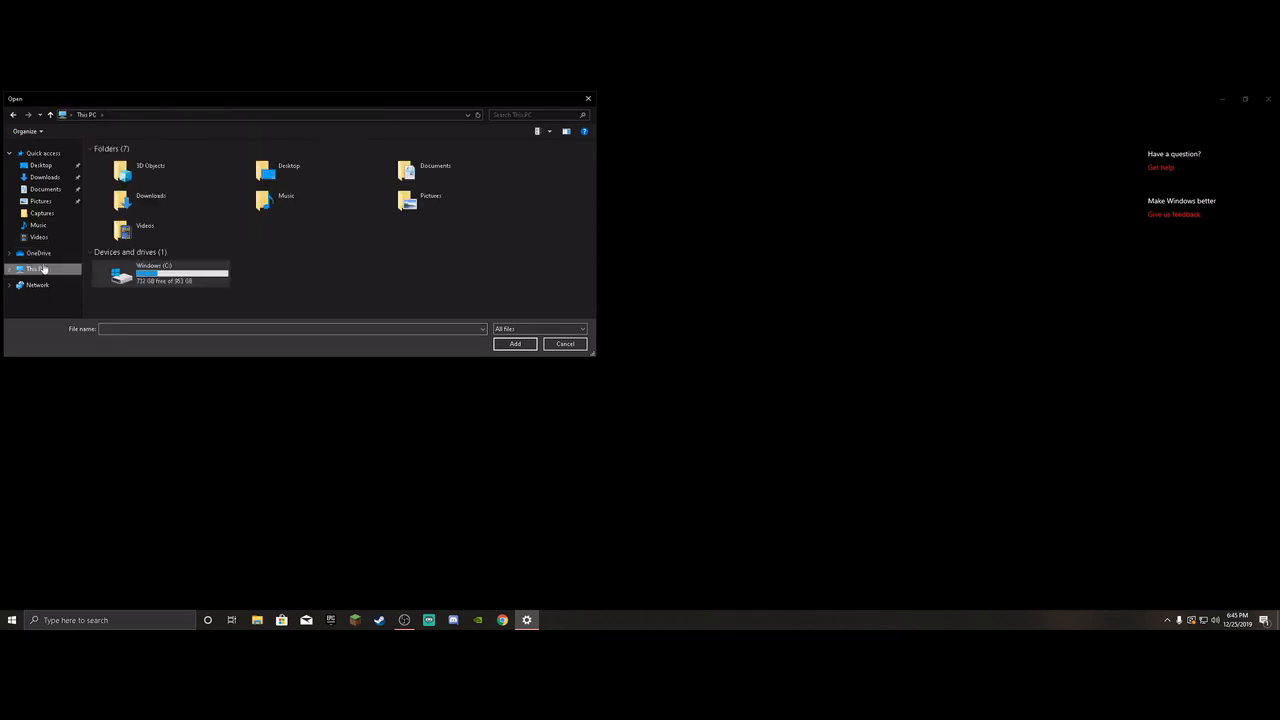
{"action": "double_click", "coordinate": [209, 281]}
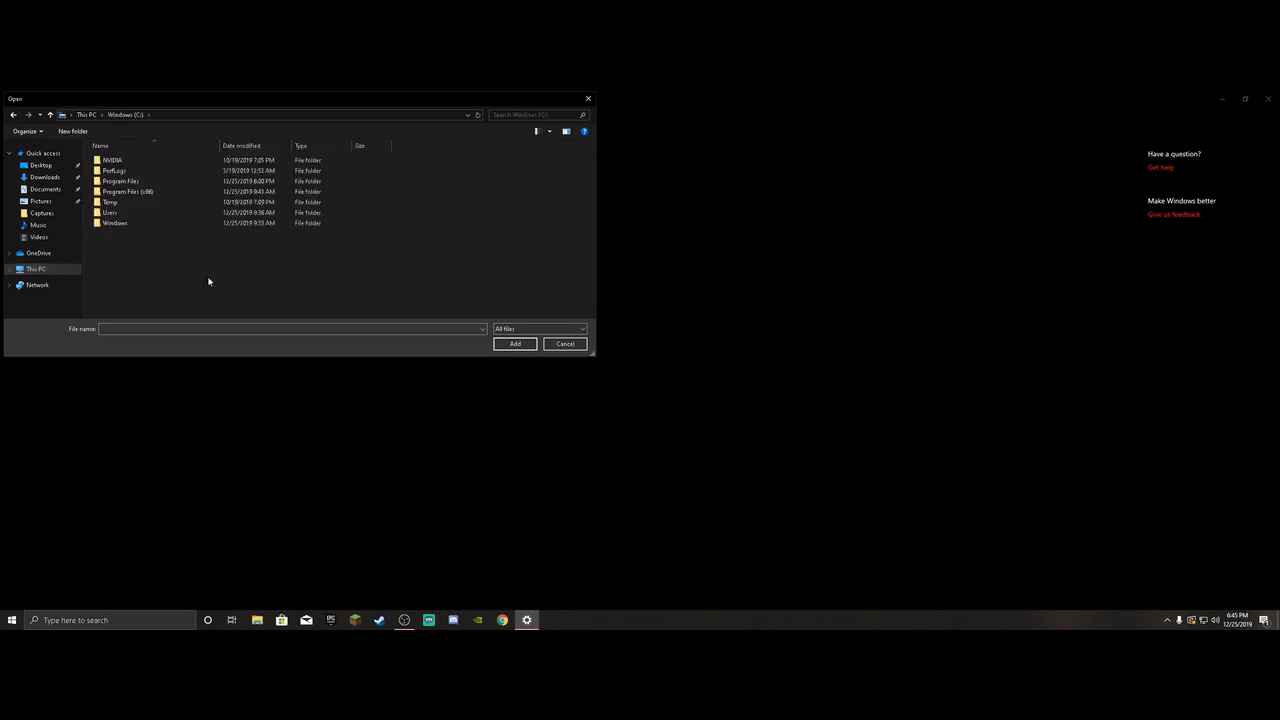
{"action": "double_click", "coordinate": [140, 183]}
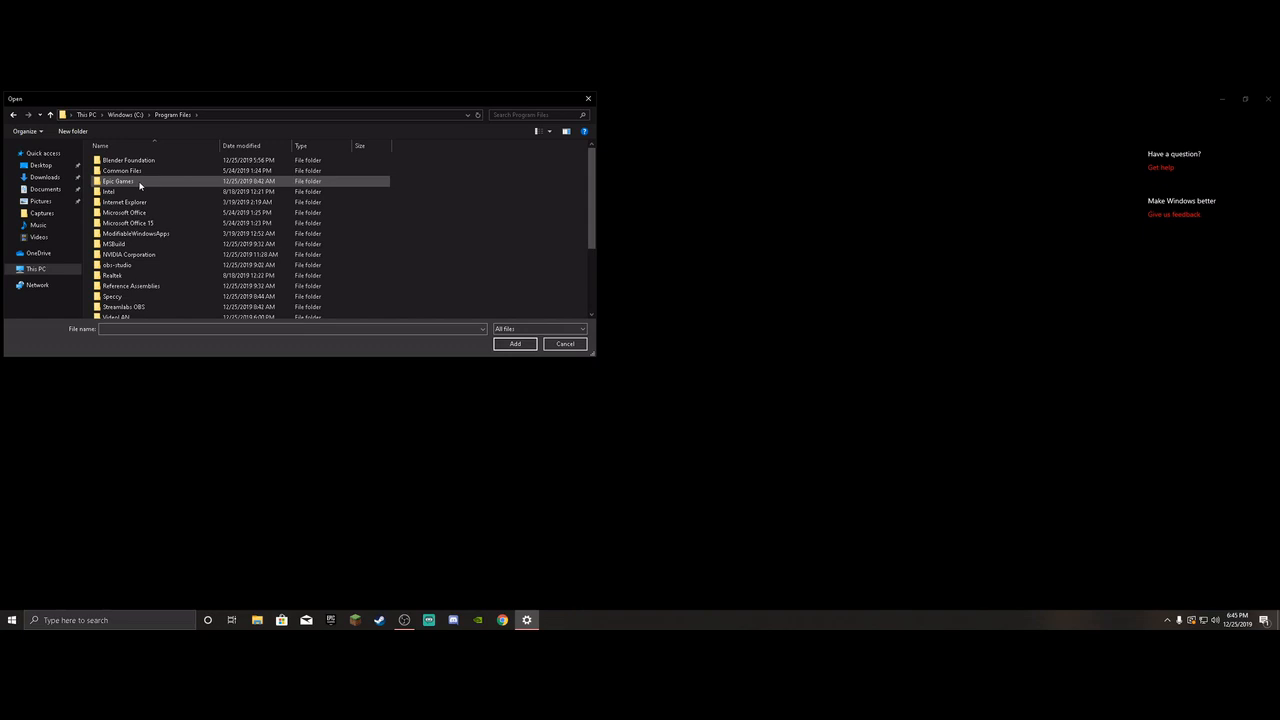
{"action": "double_click", "coordinate": [140, 183]}
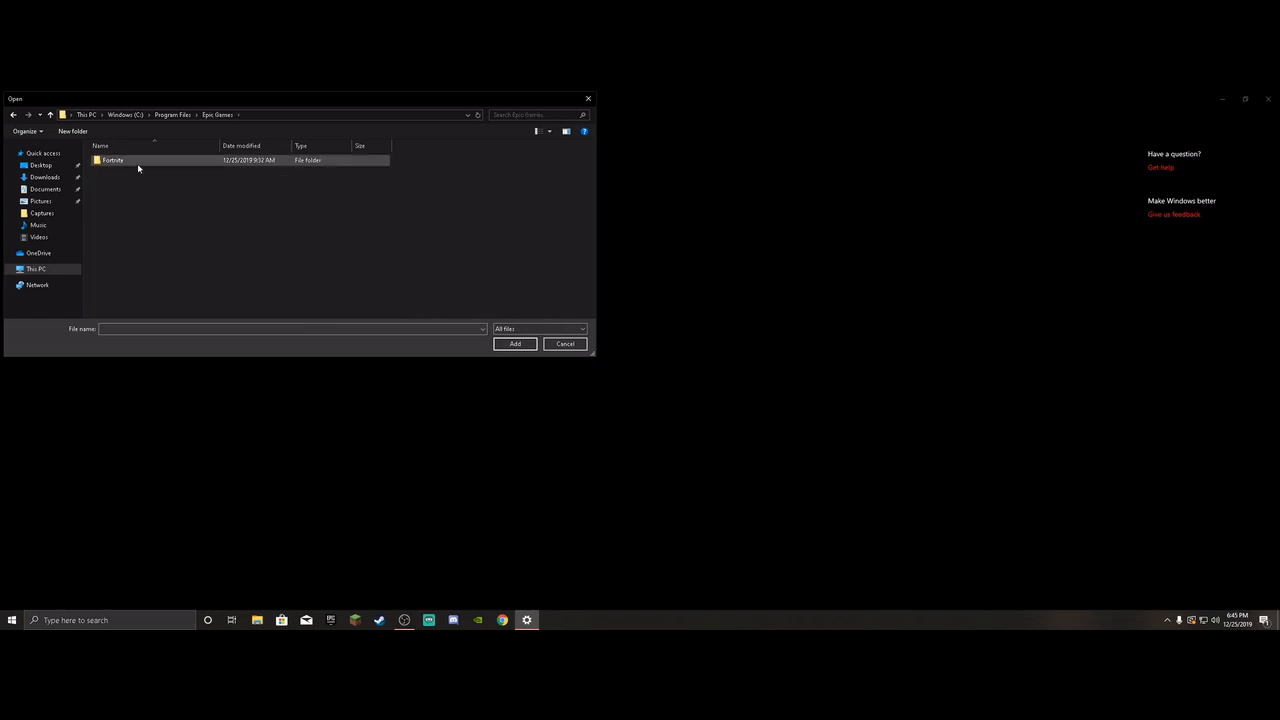
{"action": "double_click", "coordinate": [138, 166]}
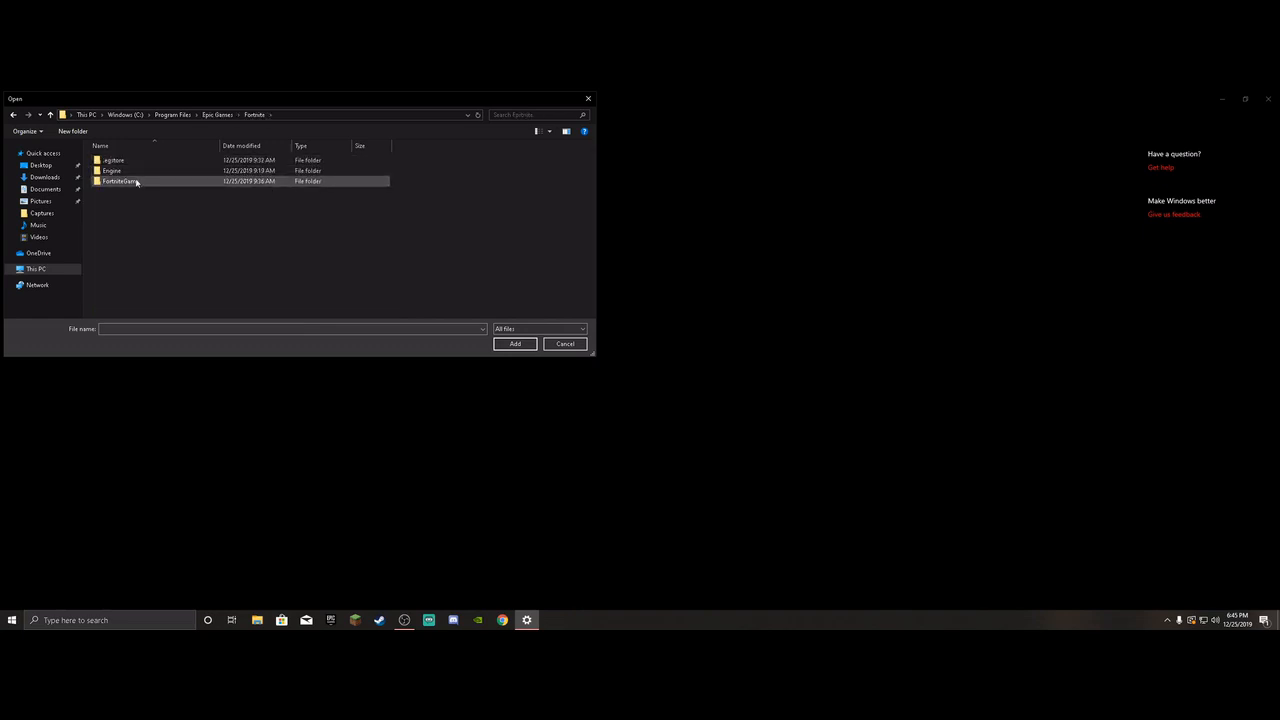
{"action": "double_click", "coordinate": [137, 183]}
{"action": "double_click", "coordinate": [134, 162]}
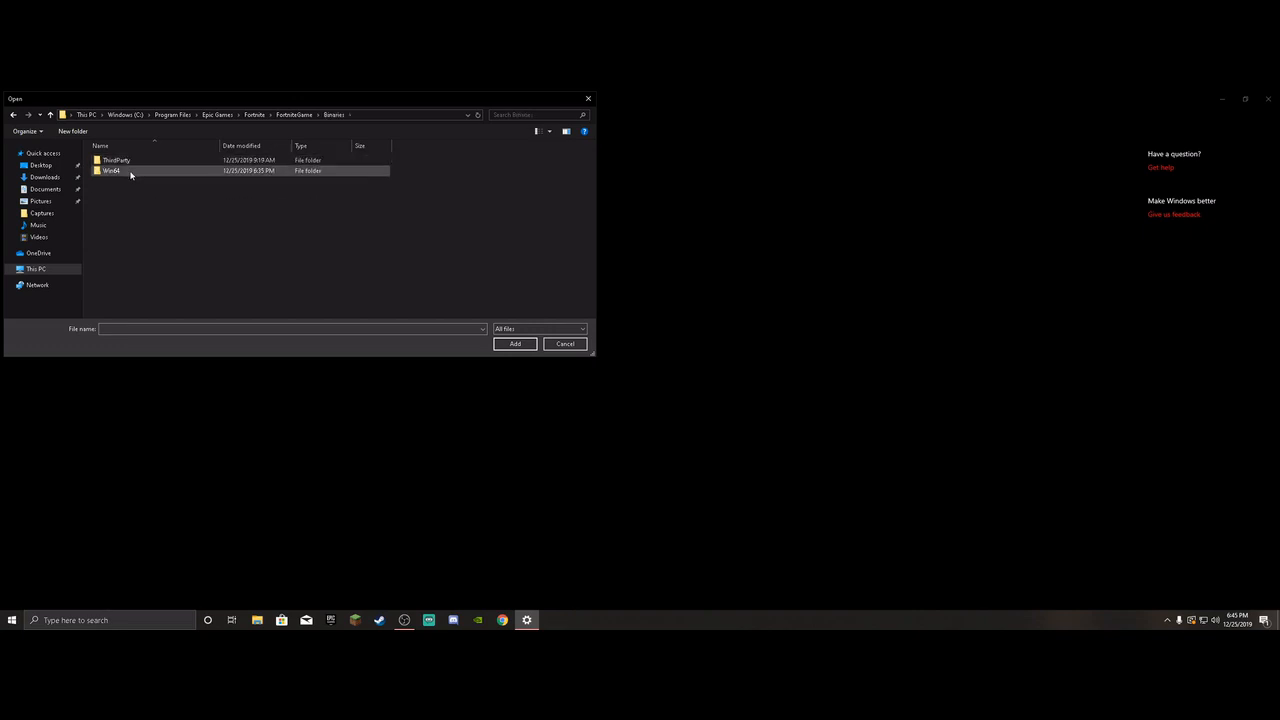
{"action": "double_click", "coordinate": [130, 173]}
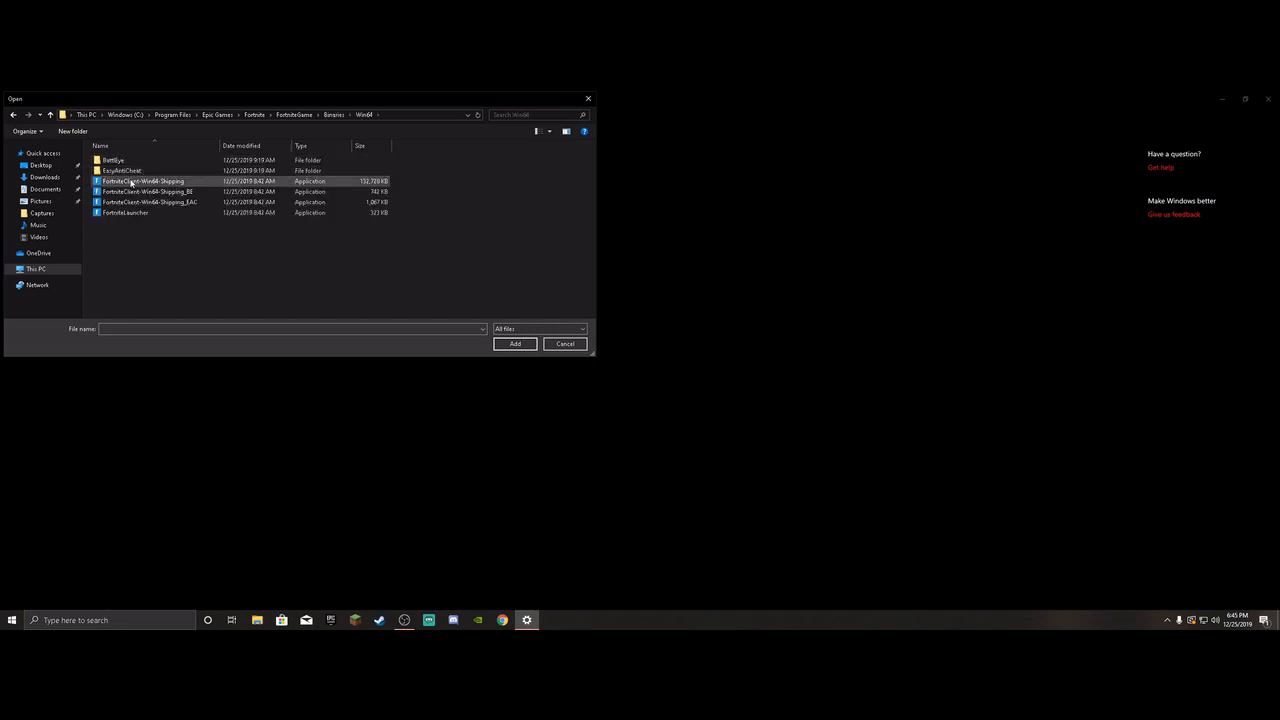
Add FortniteClient-Win64-Shipping to the graphics performance preferences and open the options of the Fortnite entry.
{"action": "left_click", "coordinate": [104, 185]}
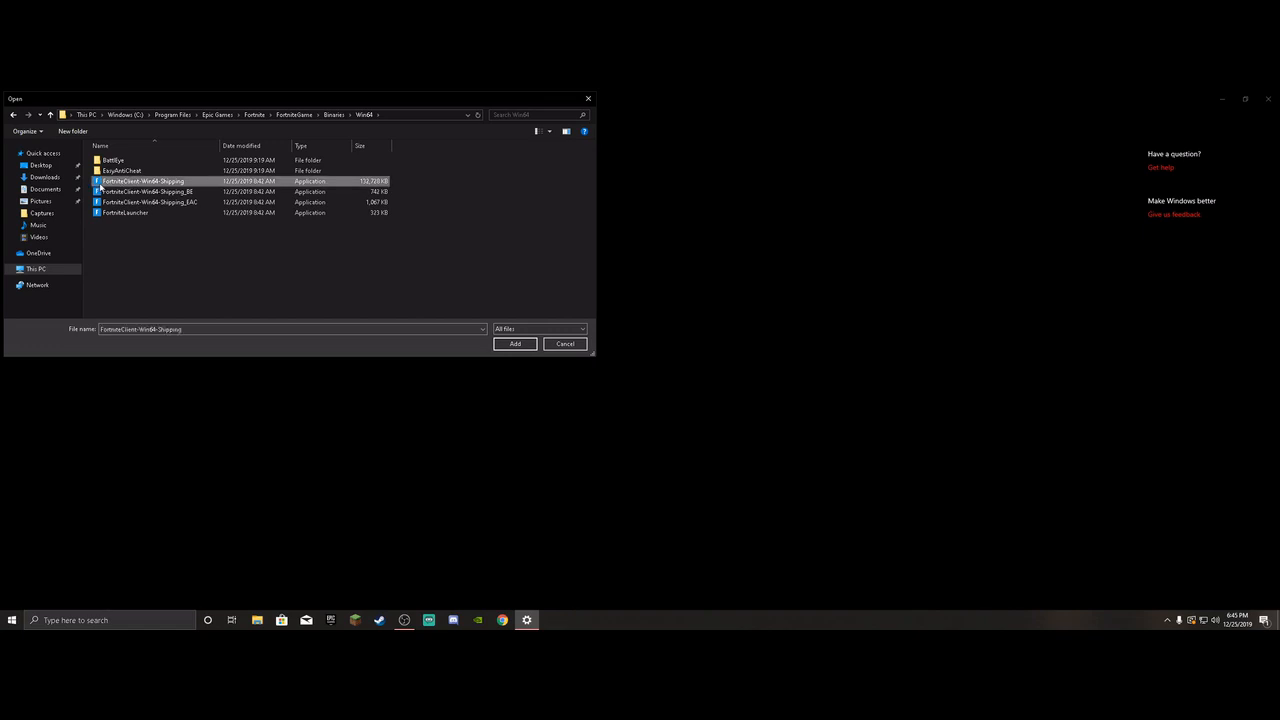
{"action": "left_click", "coordinate": [515, 344]}
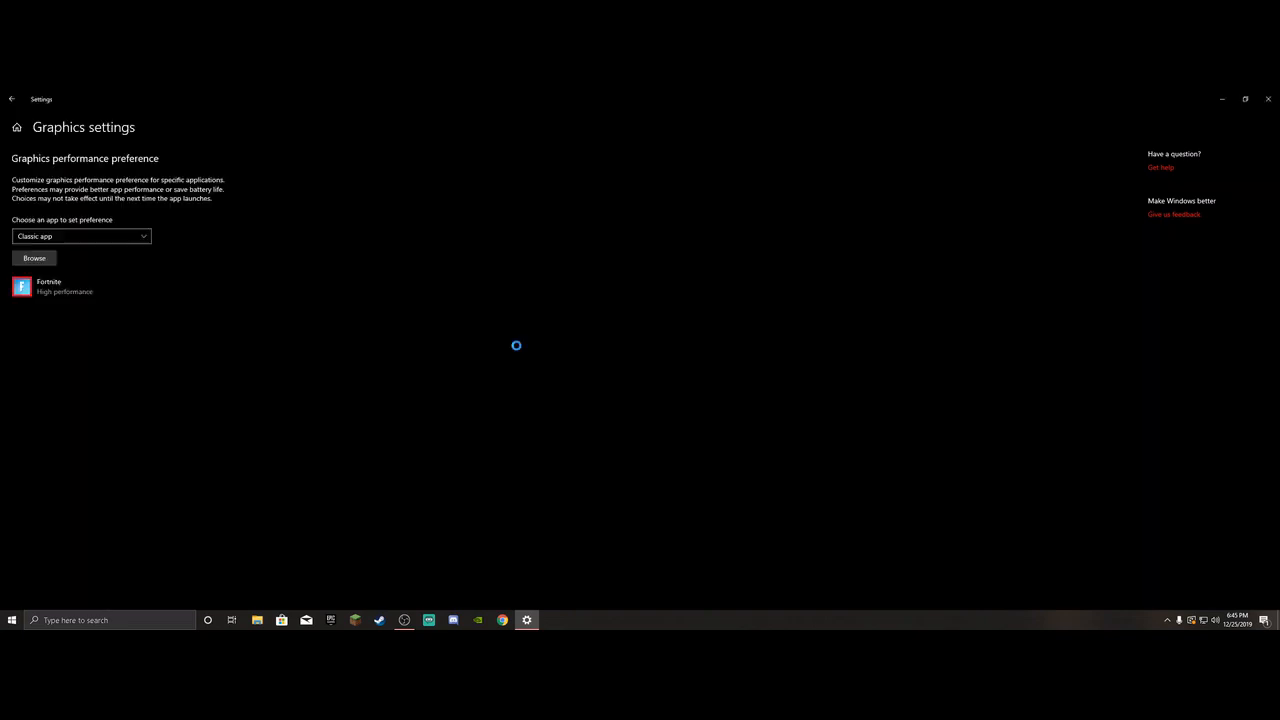
{"action": "left_click", "coordinate": [106, 306]}
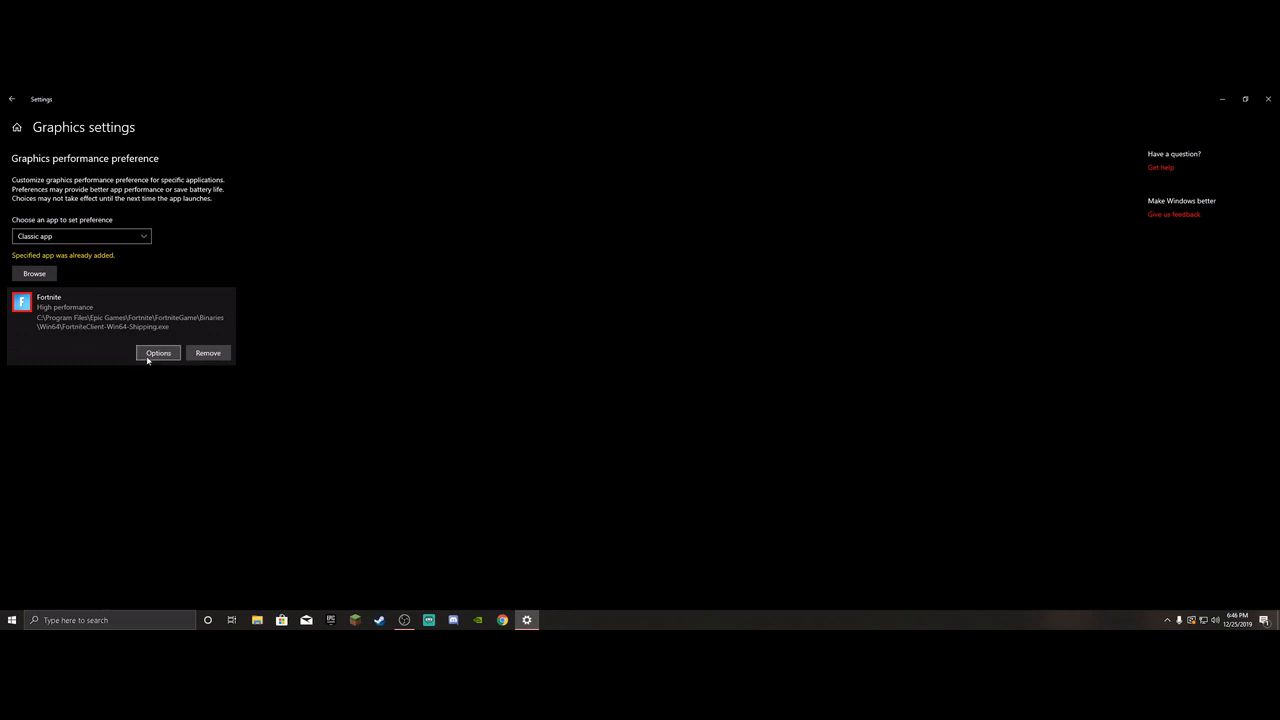
{"action": "left_click", "coordinate": [150, 356]}
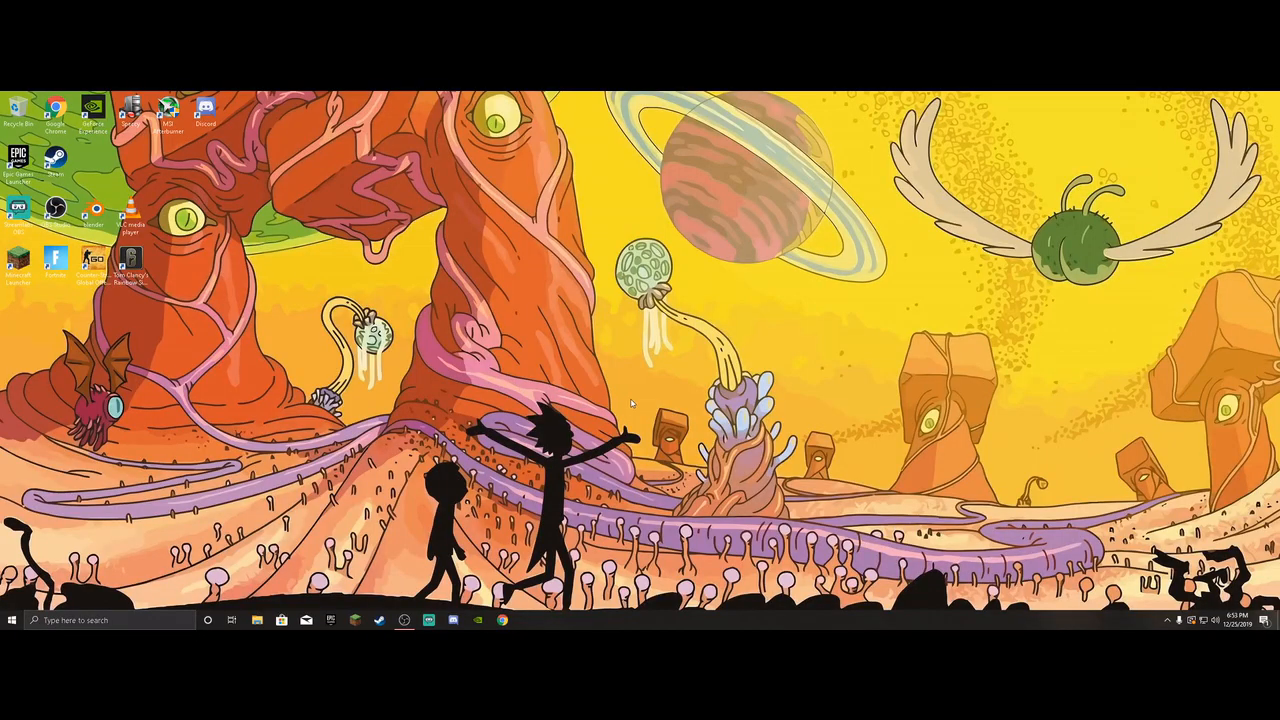
In NVIDIA Control Panel, try the Performance preference for image settings, and select the use of the advanced 3D image settings.
{"action": "right_click", "coordinate": [626, 306]}
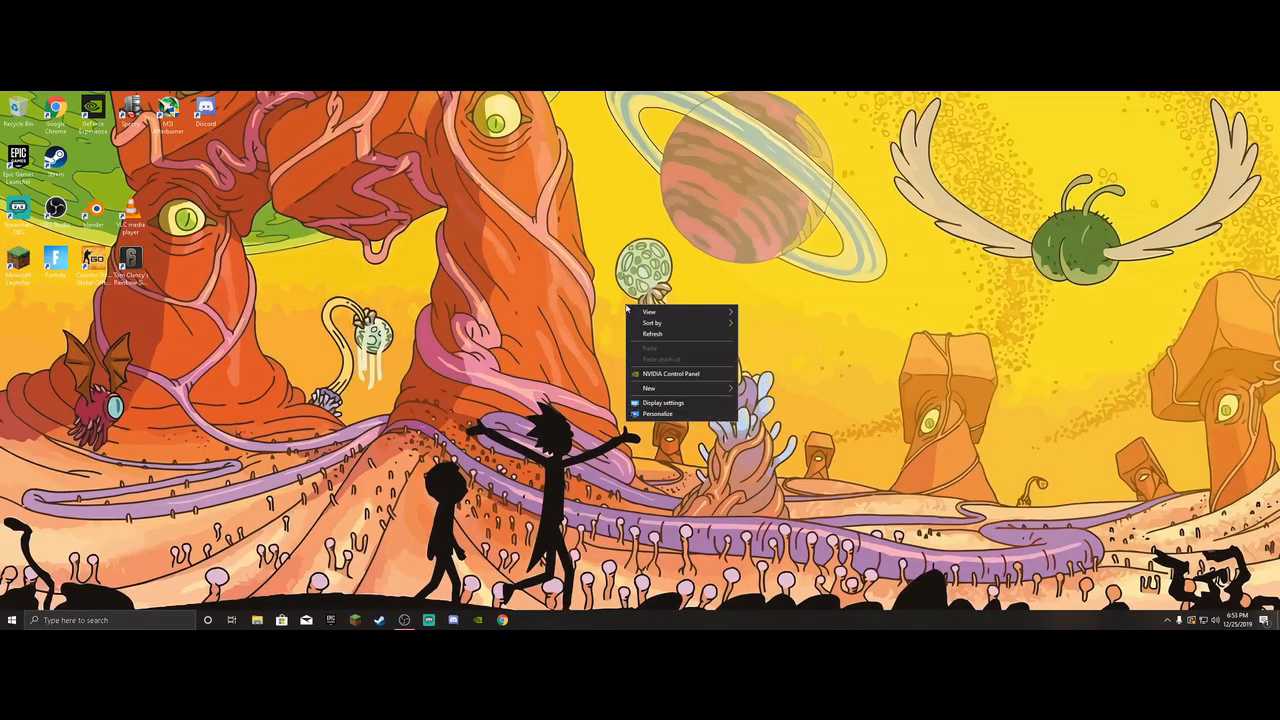
{"action": "left_click", "coordinate": [669, 374]}
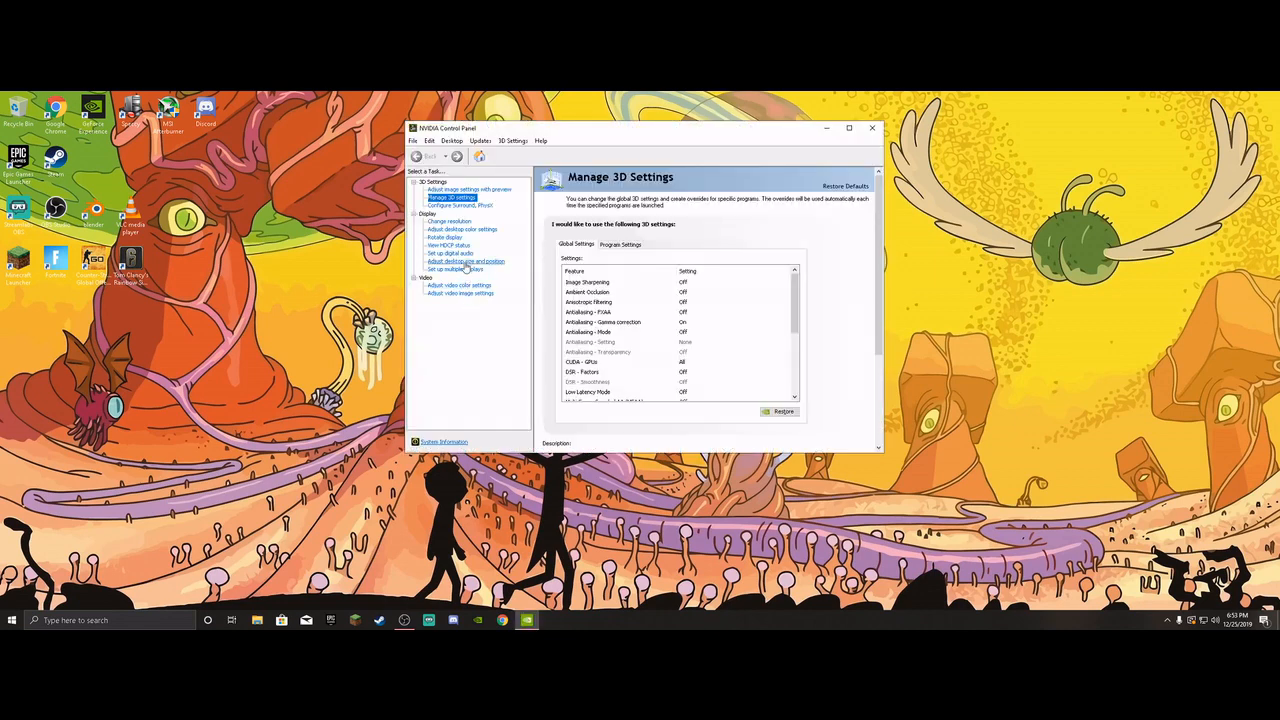
{"action": "left_click", "coordinate": [465, 190]}
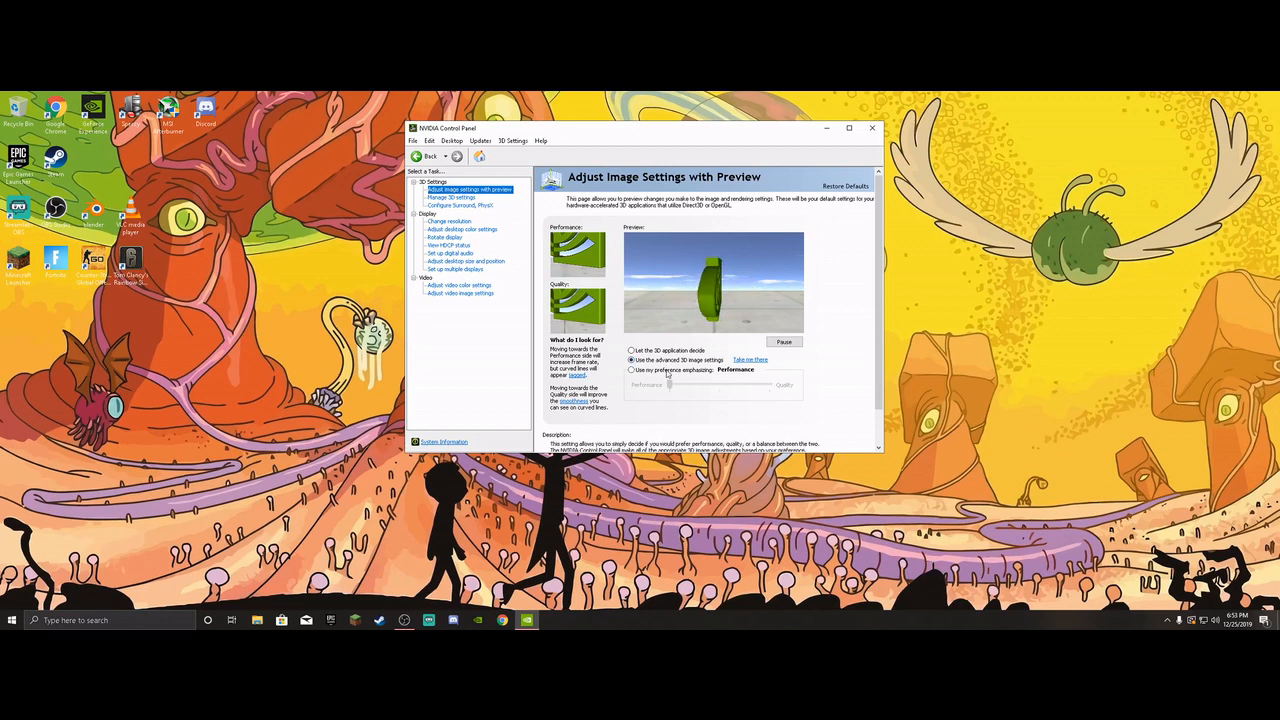
{"action": "left_click", "coordinate": [631, 371]}
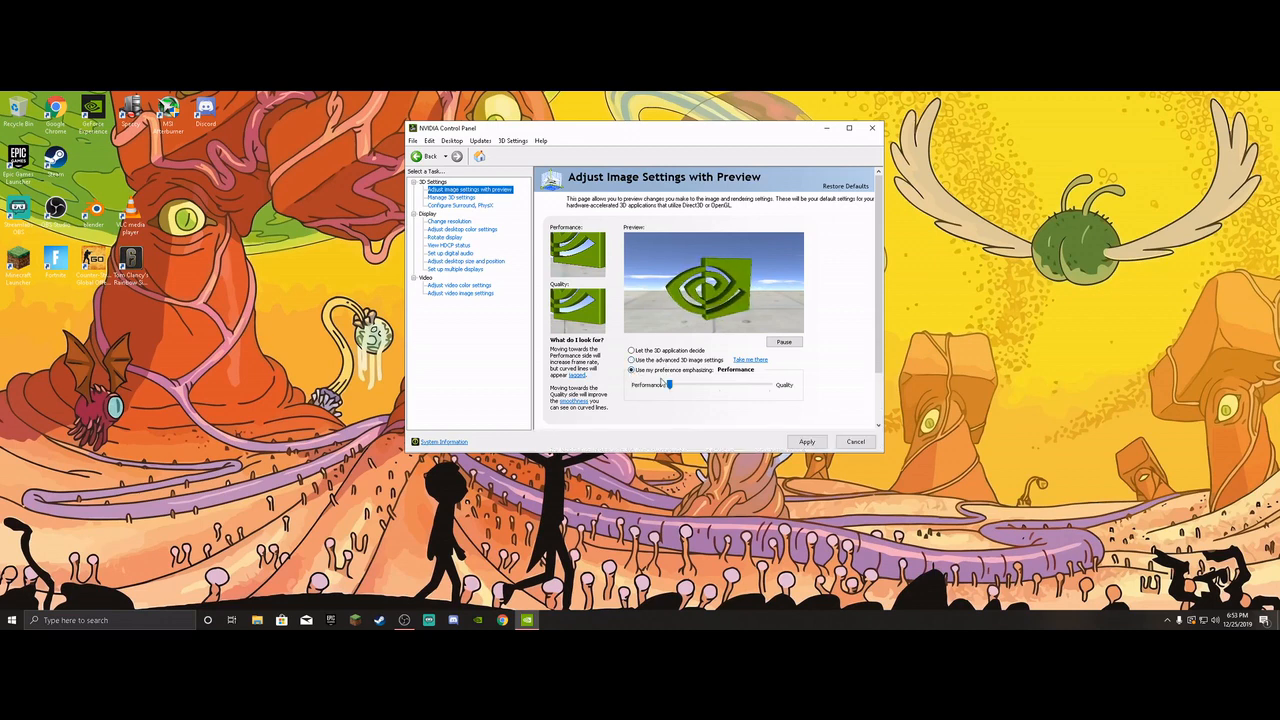
{"action": "left_click", "coordinate": [631, 360]}
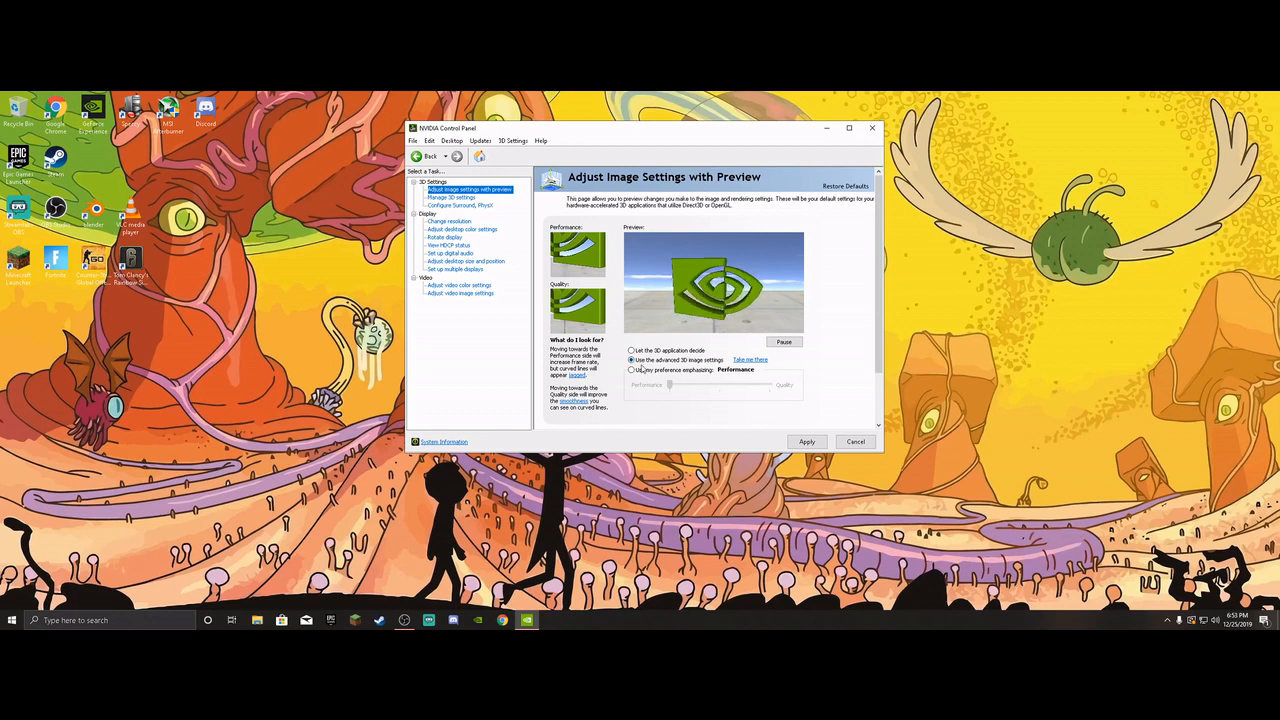
Show Fortnite's program-specific 3D settings, view the list of programs that can be added and close it.
{"action": "left_click", "coordinate": [749, 362]}
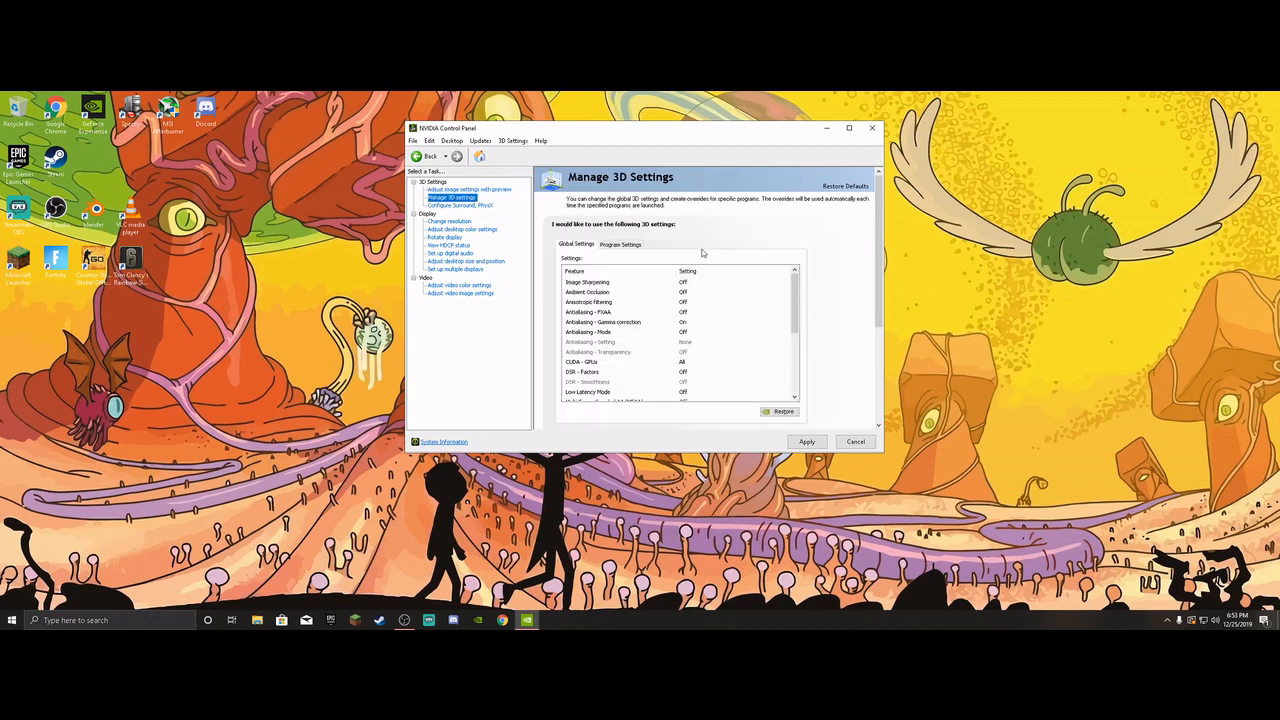
{"action": "left_click", "coordinate": [638, 244]}
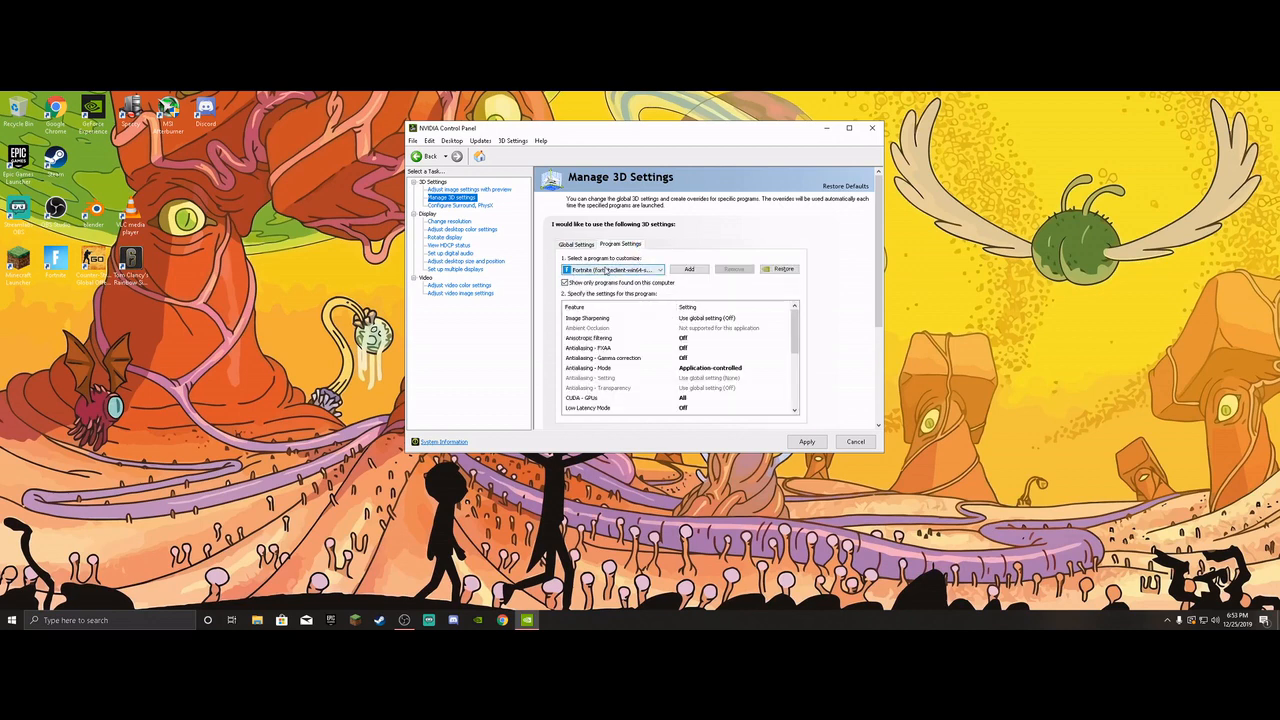
{"action": "left_click", "coordinate": [689, 269]}
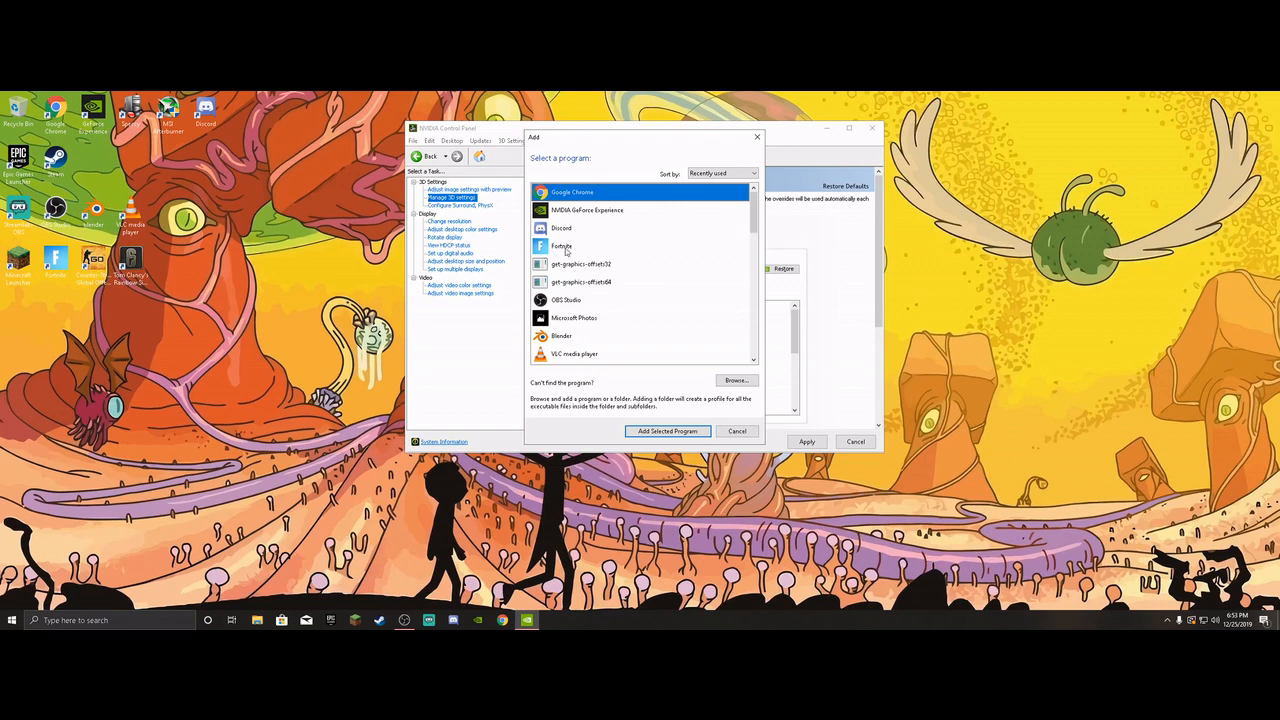
{"action": "left_click", "coordinate": [757, 137]}
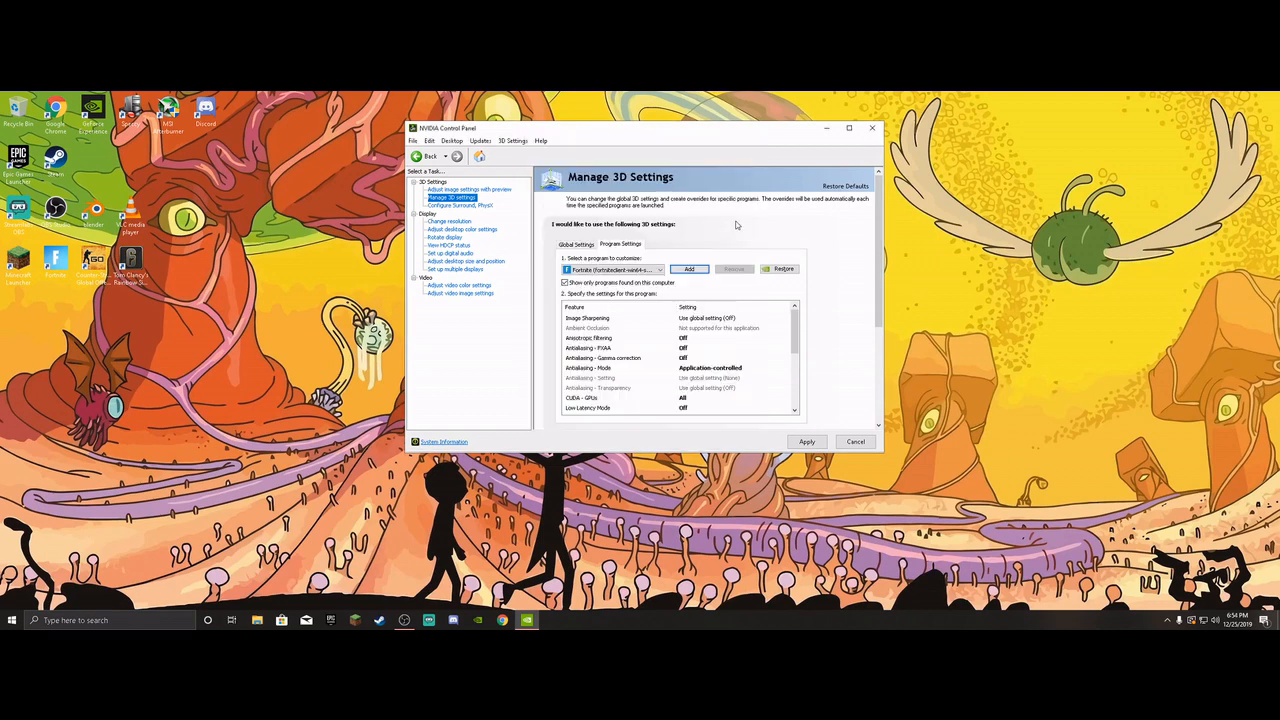
Browse for the Fortnite executable in Epic Games\Fortnite\FortniteGame\Binaries\Win64 from the program list, and close the file browser.
{"action": "left_click", "coordinate": [689, 269]}
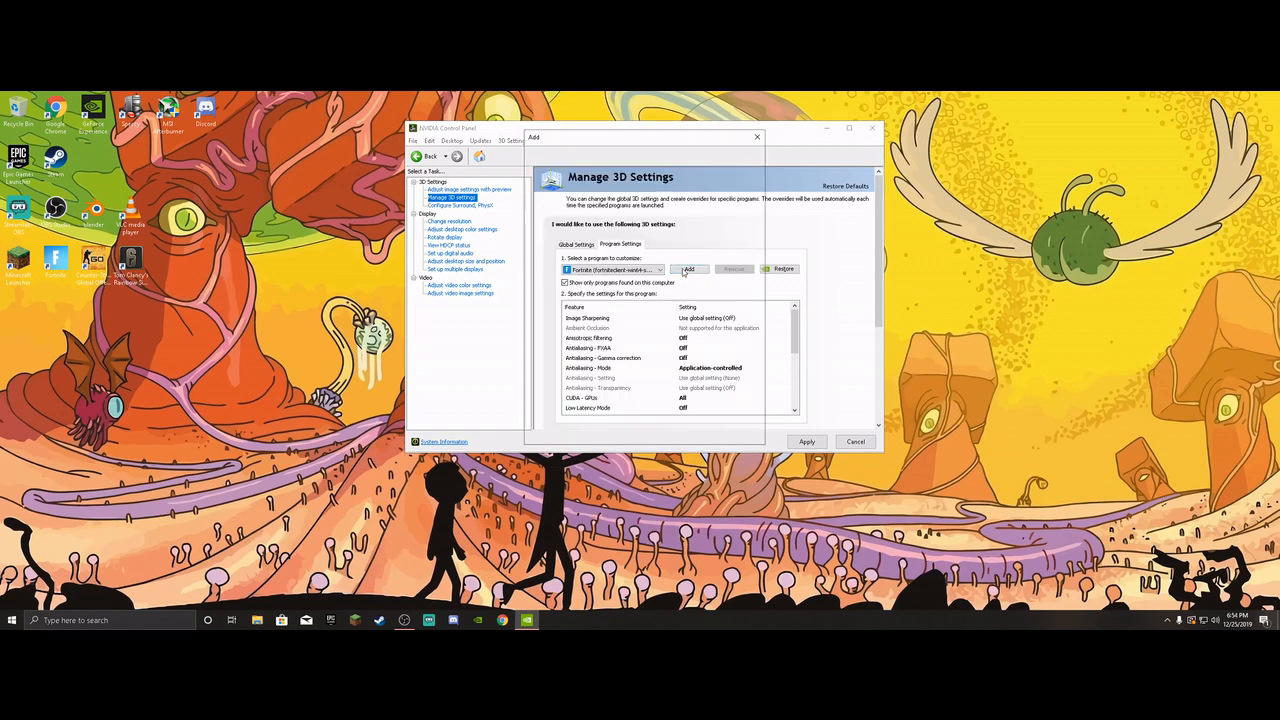
{"action": "left_click", "coordinate": [735, 381]}
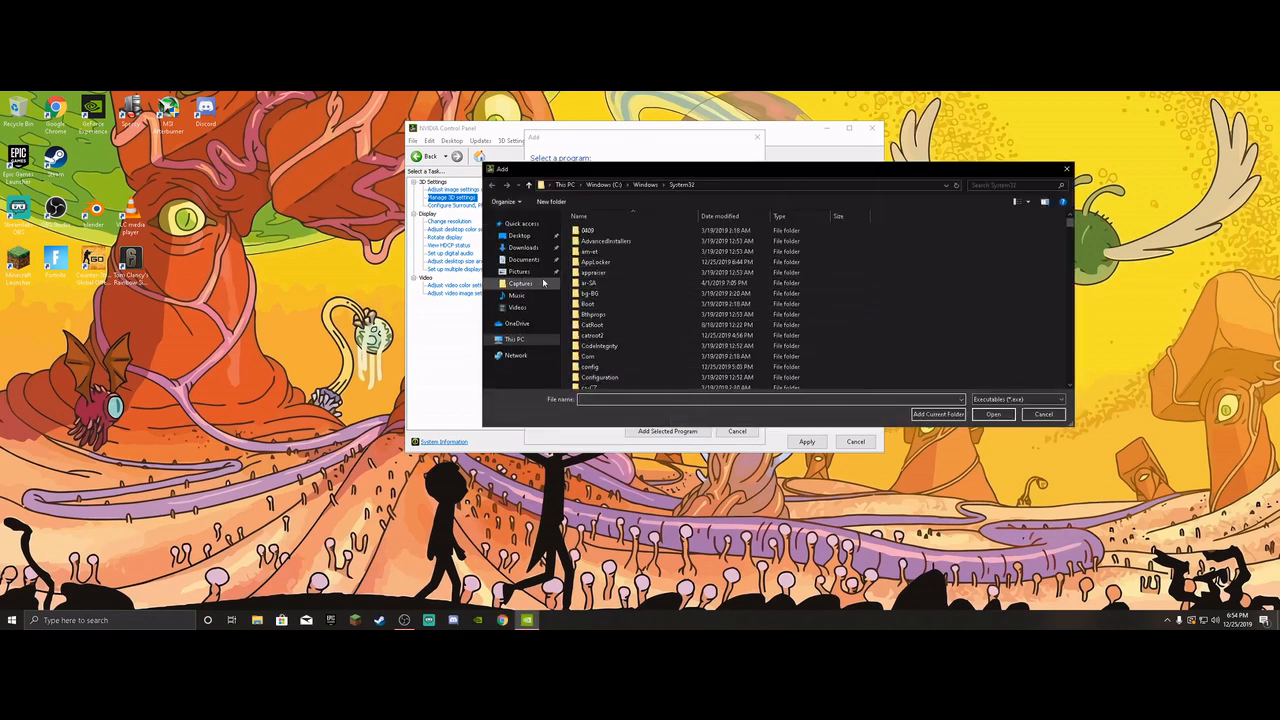
{"action": "left_click", "coordinate": [545, 342]}
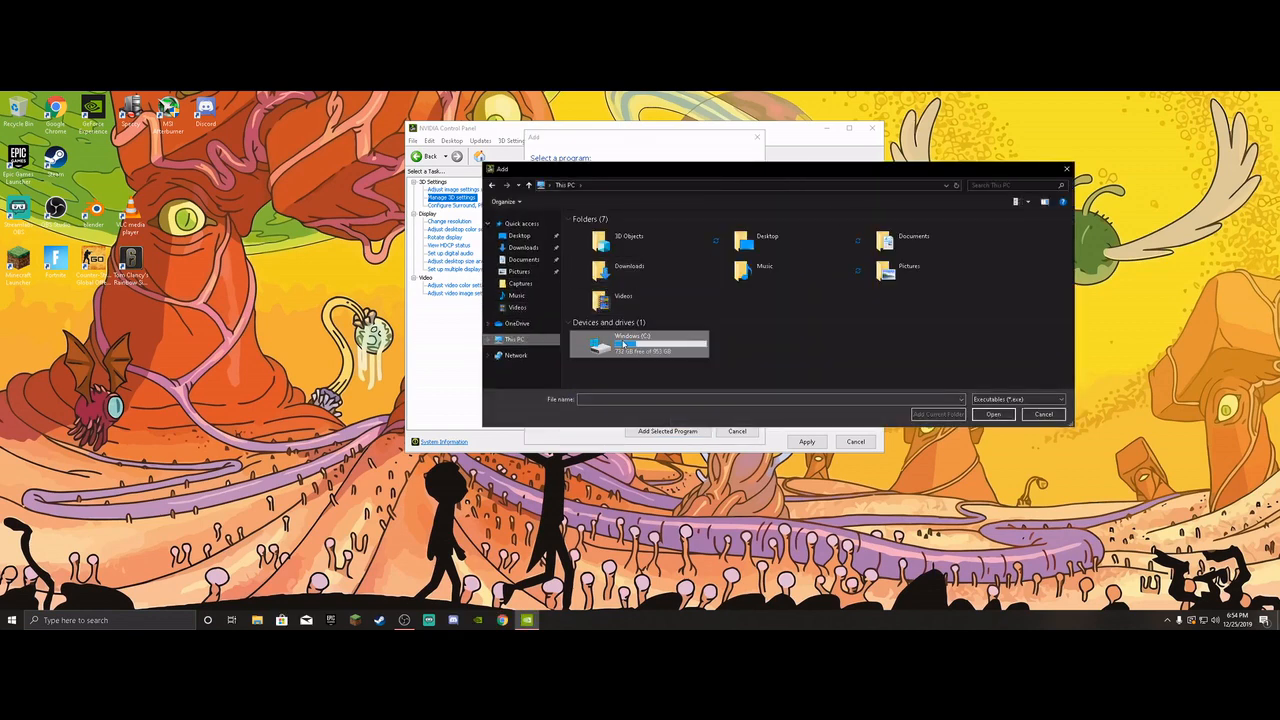
{"action": "double_click", "coordinate": [610, 343]}
{"action": "double_click", "coordinate": [605, 251]}
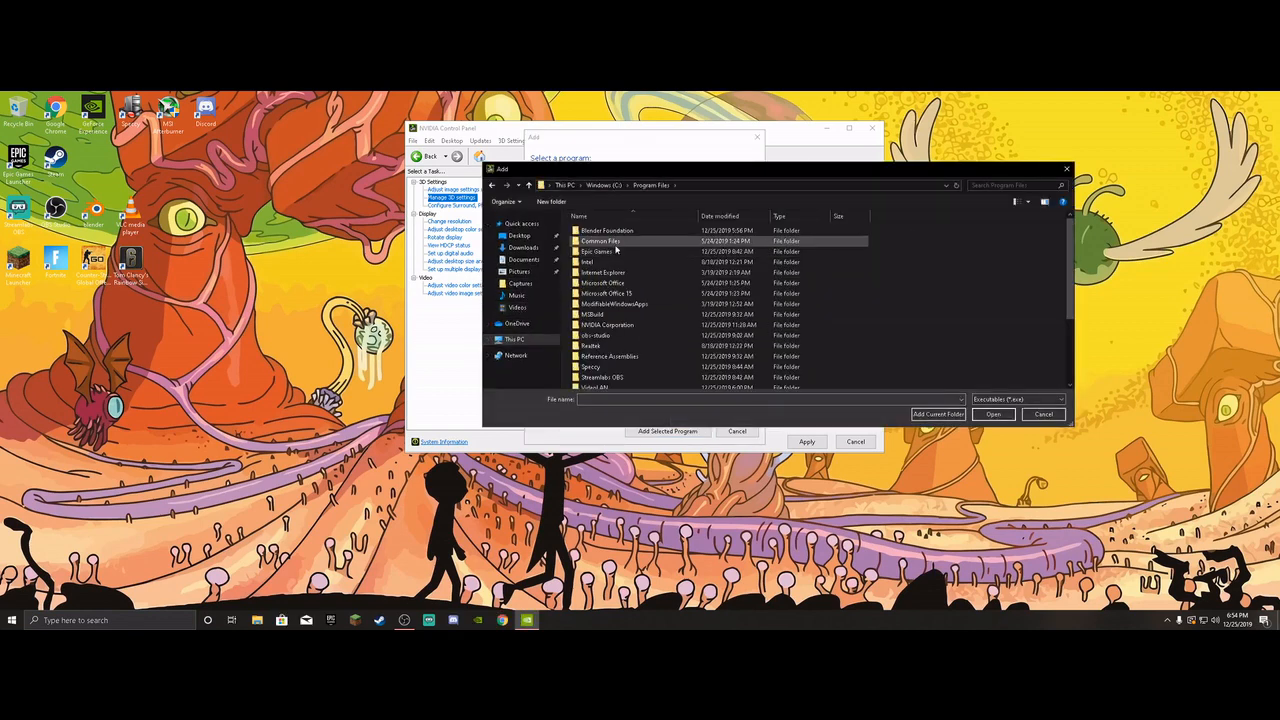
{"action": "double_click", "coordinate": [612, 253]}
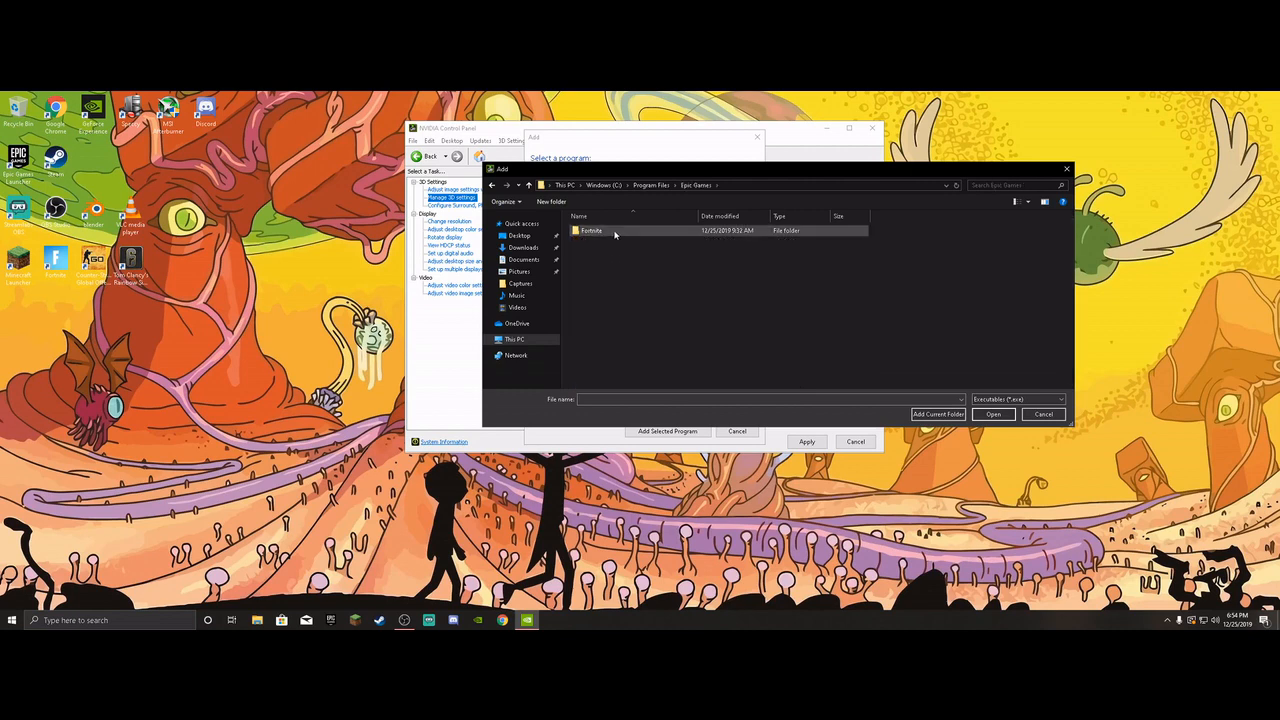
{"action": "double_click", "coordinate": [614, 231]}
{"action": "double_click", "coordinate": [613, 241]}
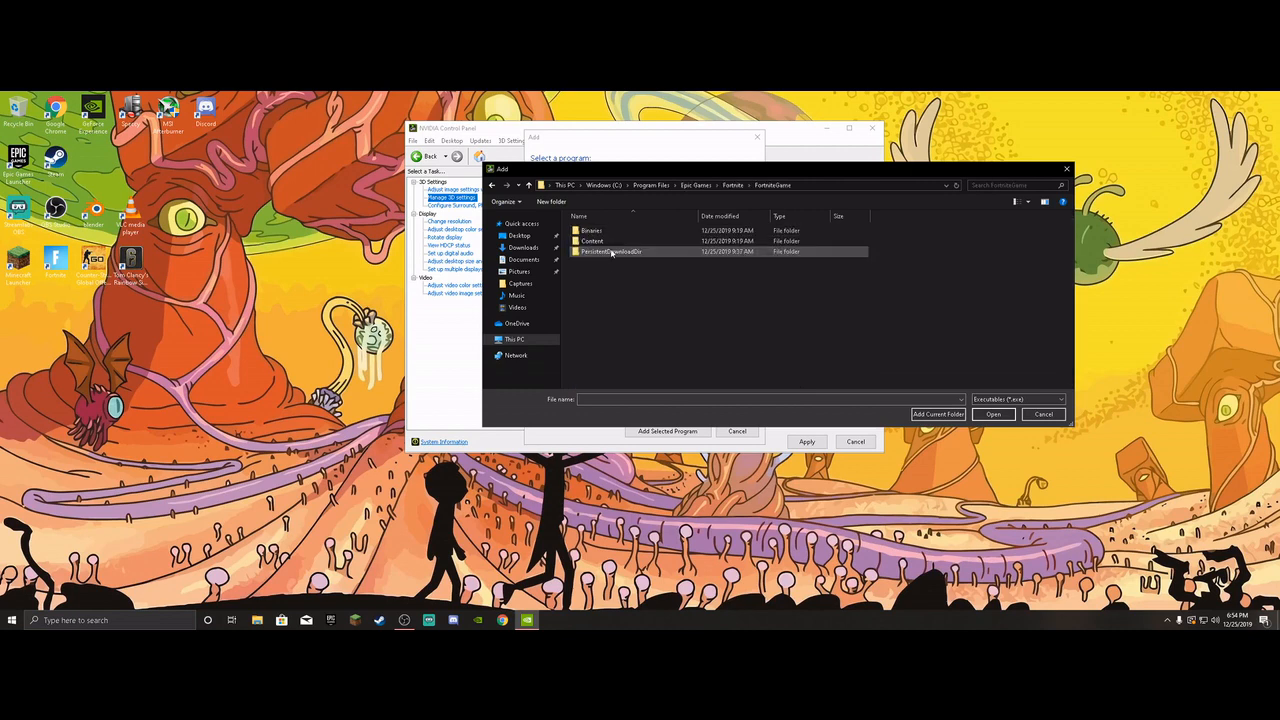
{"action": "double_click", "coordinate": [608, 232]}
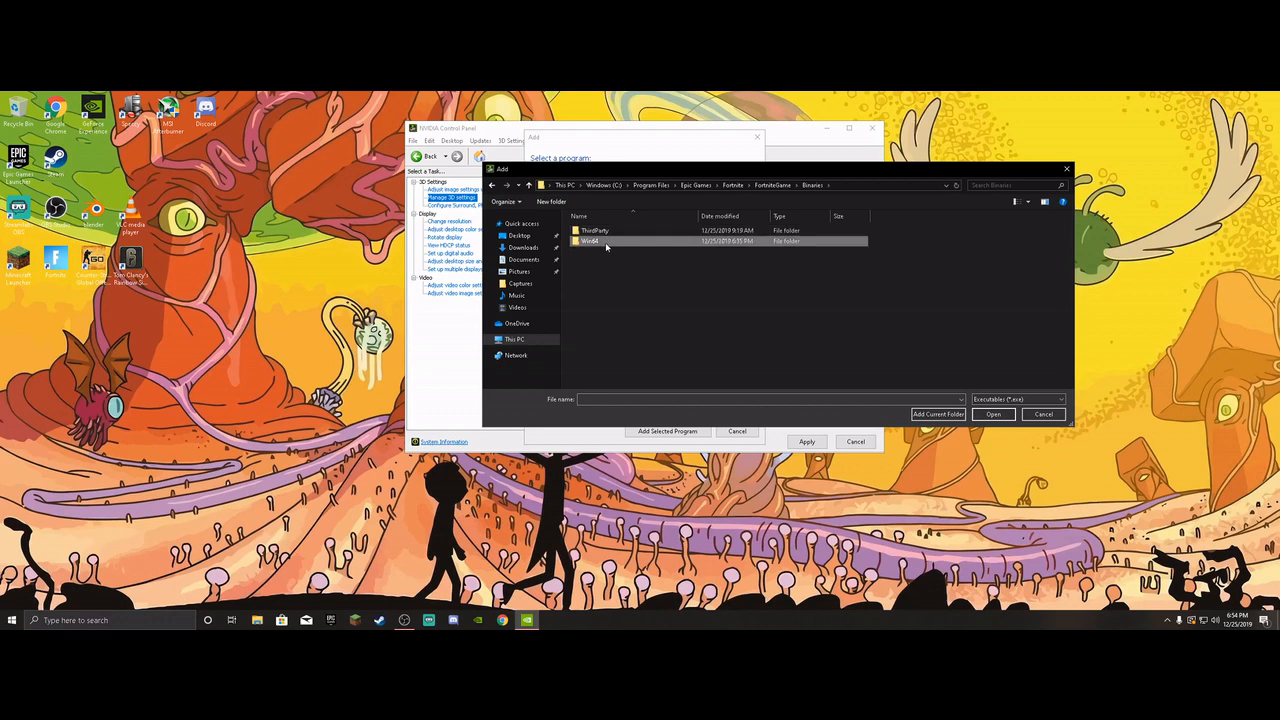
{"action": "double_click", "coordinate": [606, 242]}
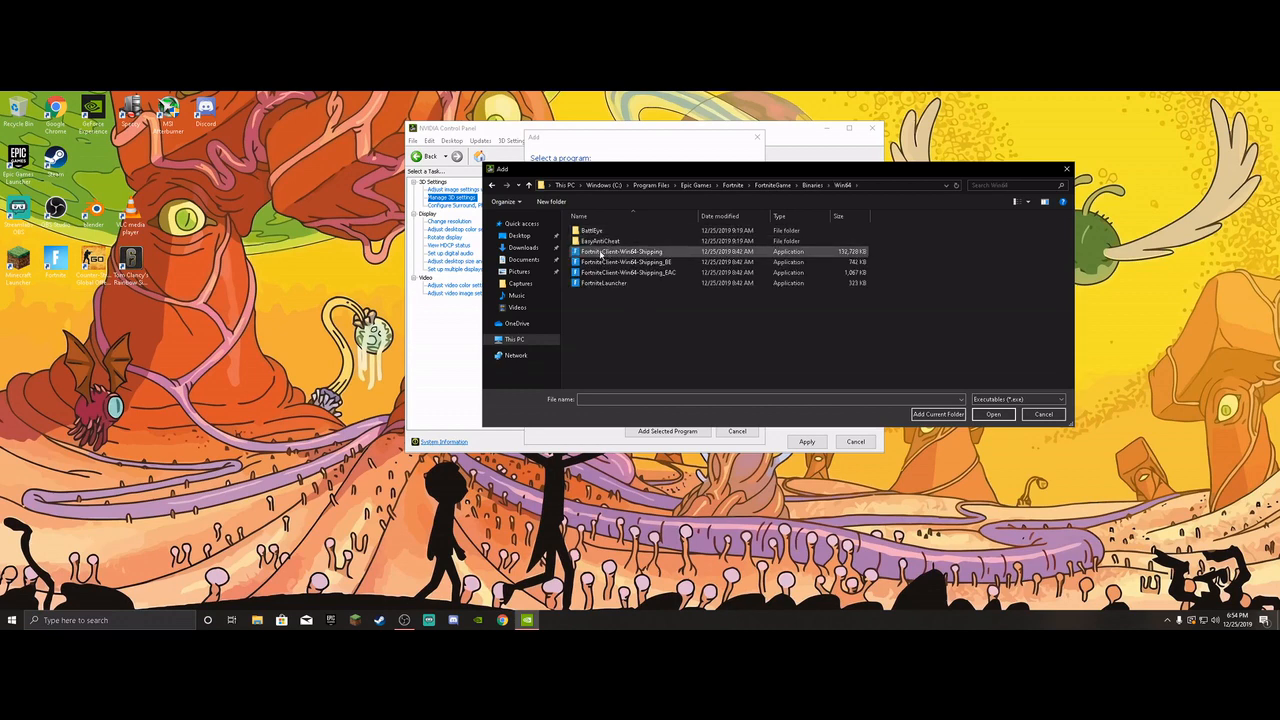
{"action": "left_click", "coordinate": [1066, 169]}
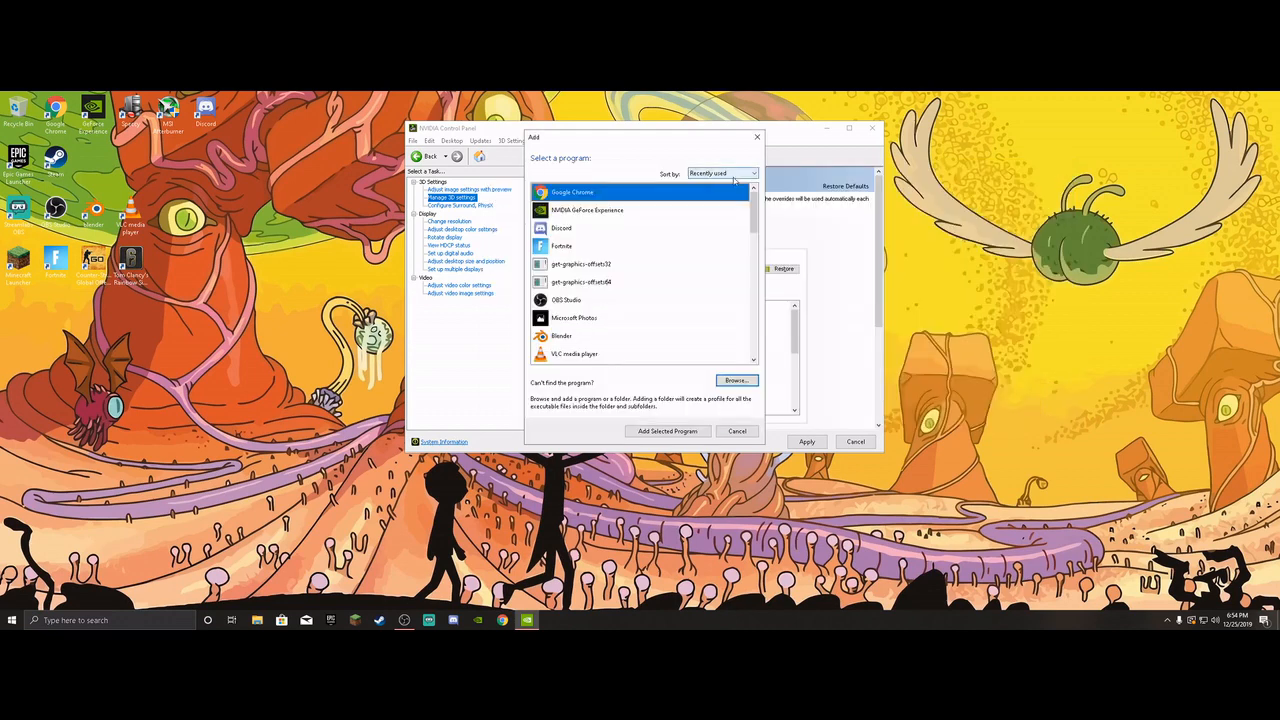
Close the list of addable programs and confirm the GeForce RTX 2070 SUPER as Fortnite's CUDA GPU.
{"action": "left_click", "coordinate": [757, 137]}
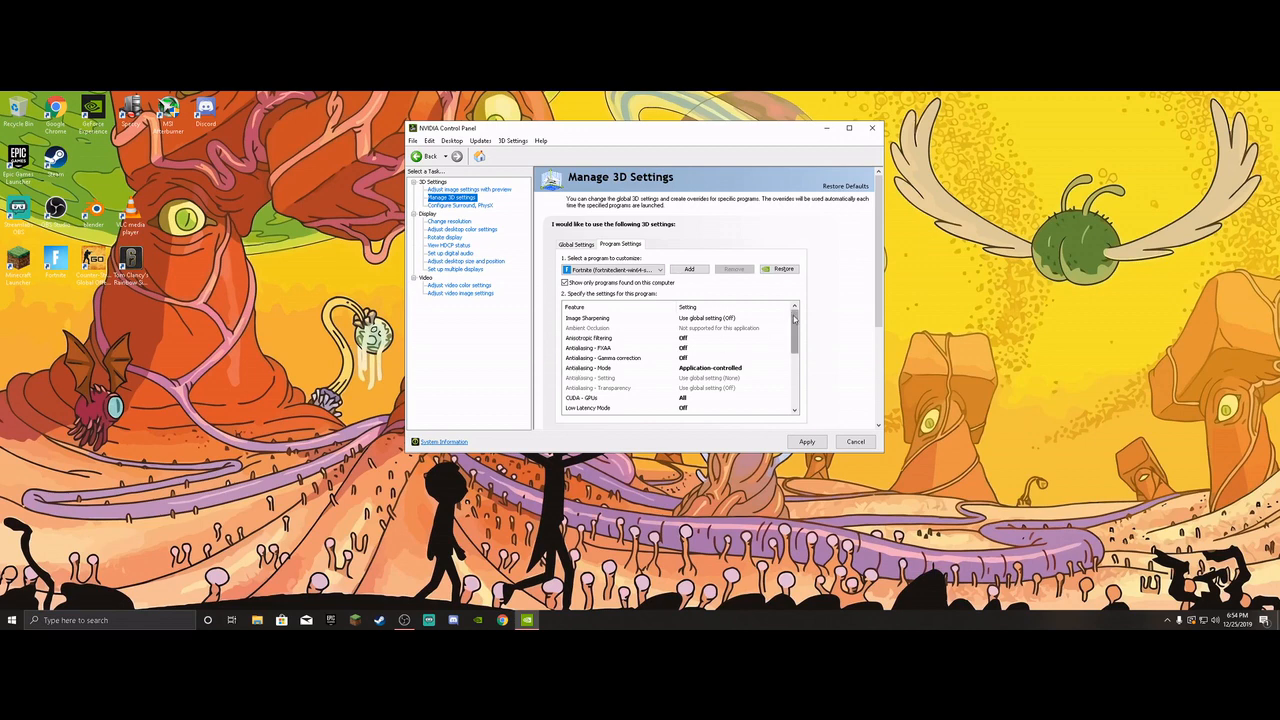
{"action": "left_click_drag", "start_coordinate": [795, 322], "coordinate": [795, 332]}
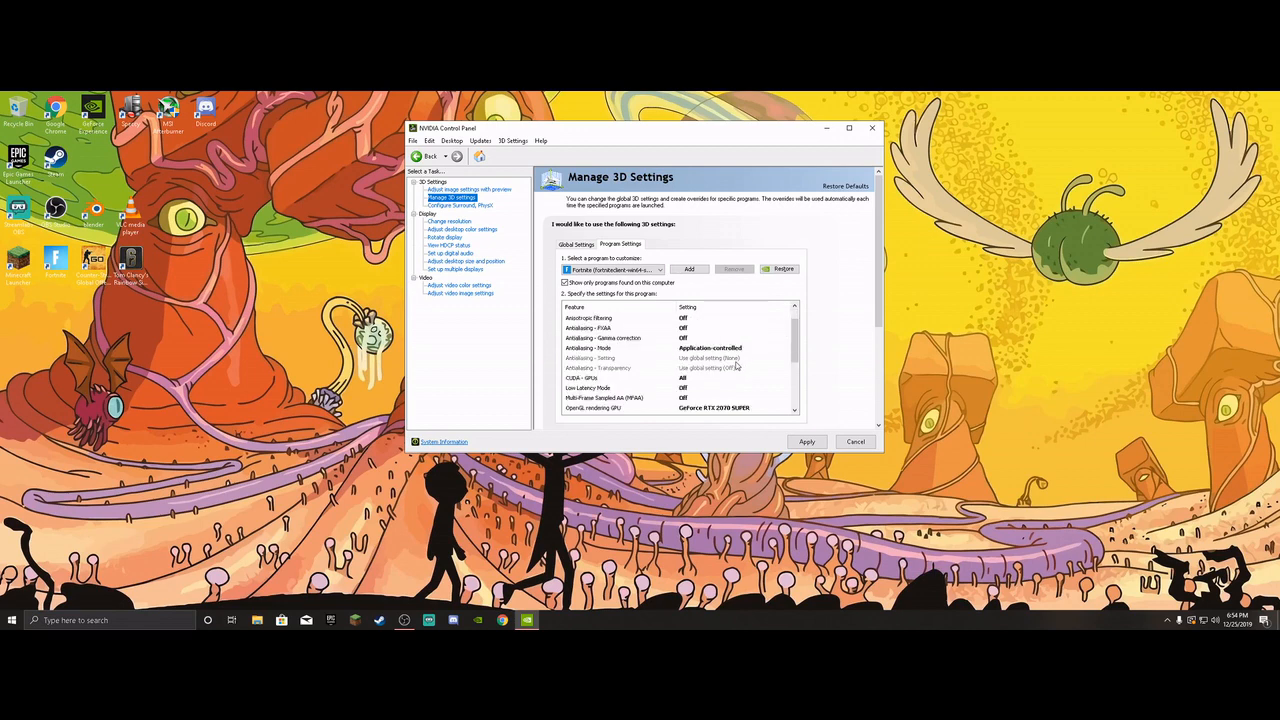
{"action": "left_click", "coordinate": [680, 379]}
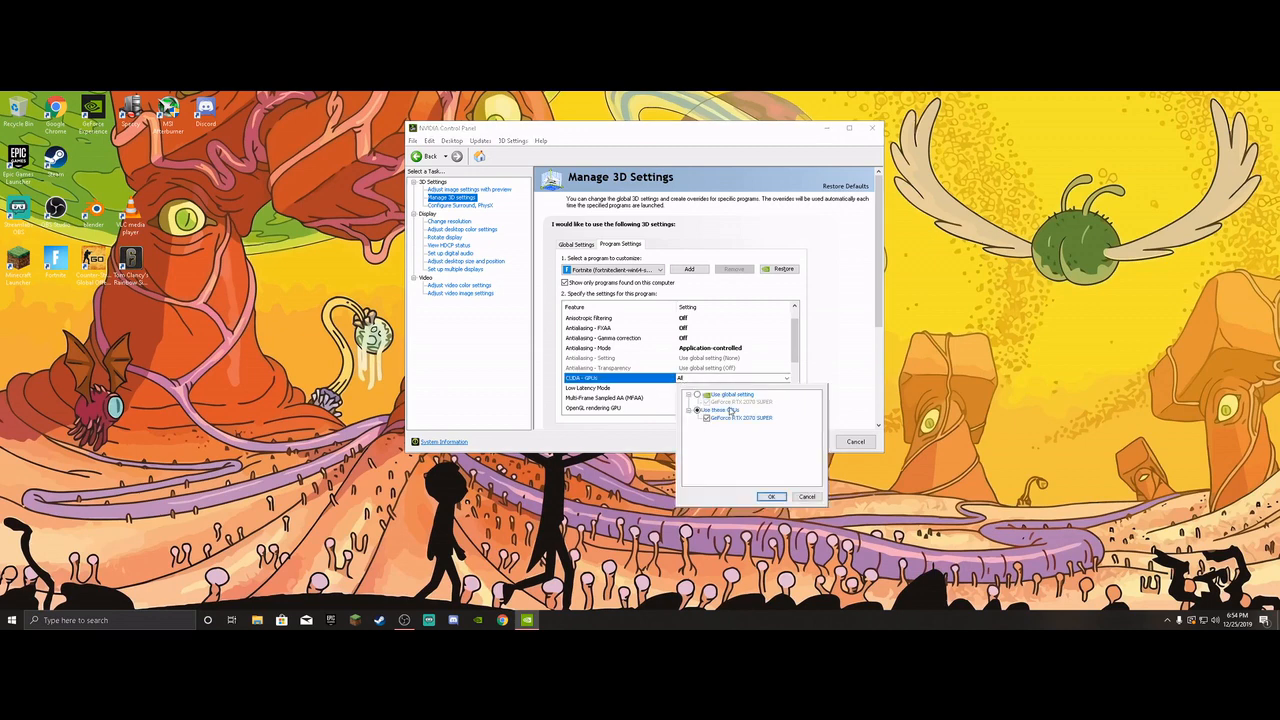
{"action": "left_click", "coordinate": [771, 496]}
Check the Low Latency Mode options for Fortnite and leave the mode Off.
{"action": "left_click_drag", "start_coordinate": [796, 340], "coordinate": [752, 372]}
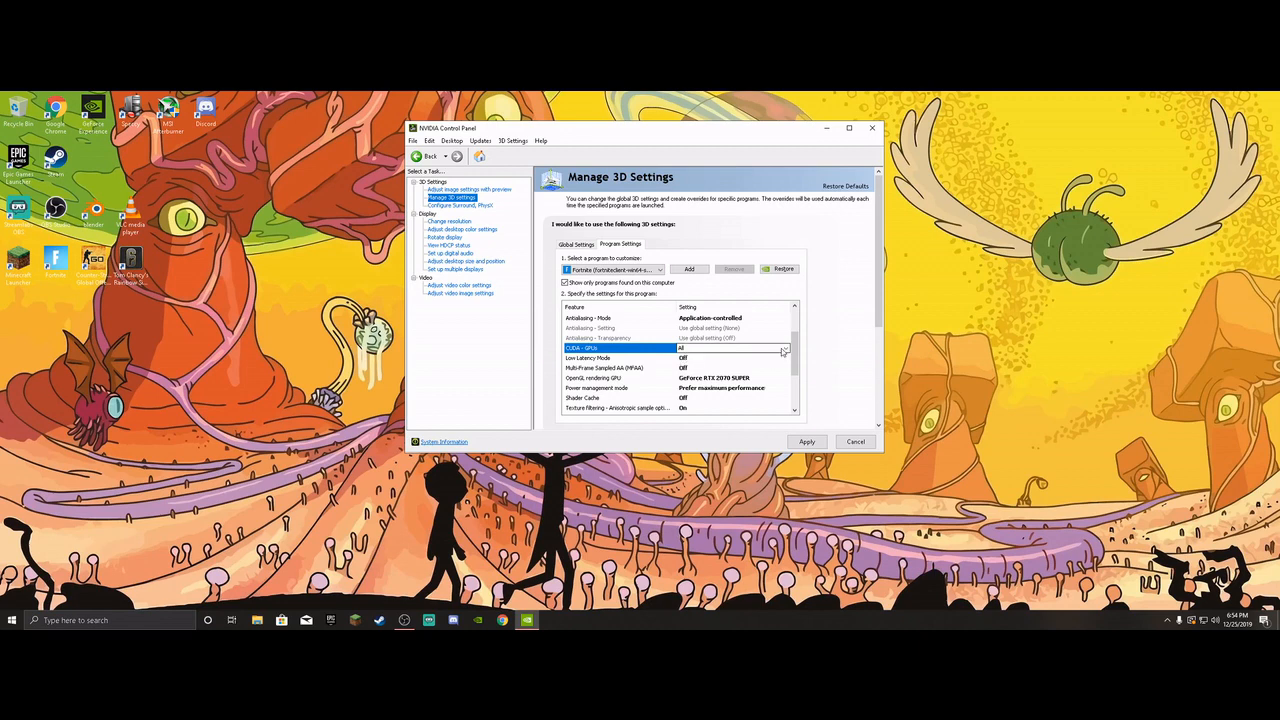
{"action": "scroll", "coordinate": [795, 362], "scroll_direction": "down", "scroll_amount": 1}
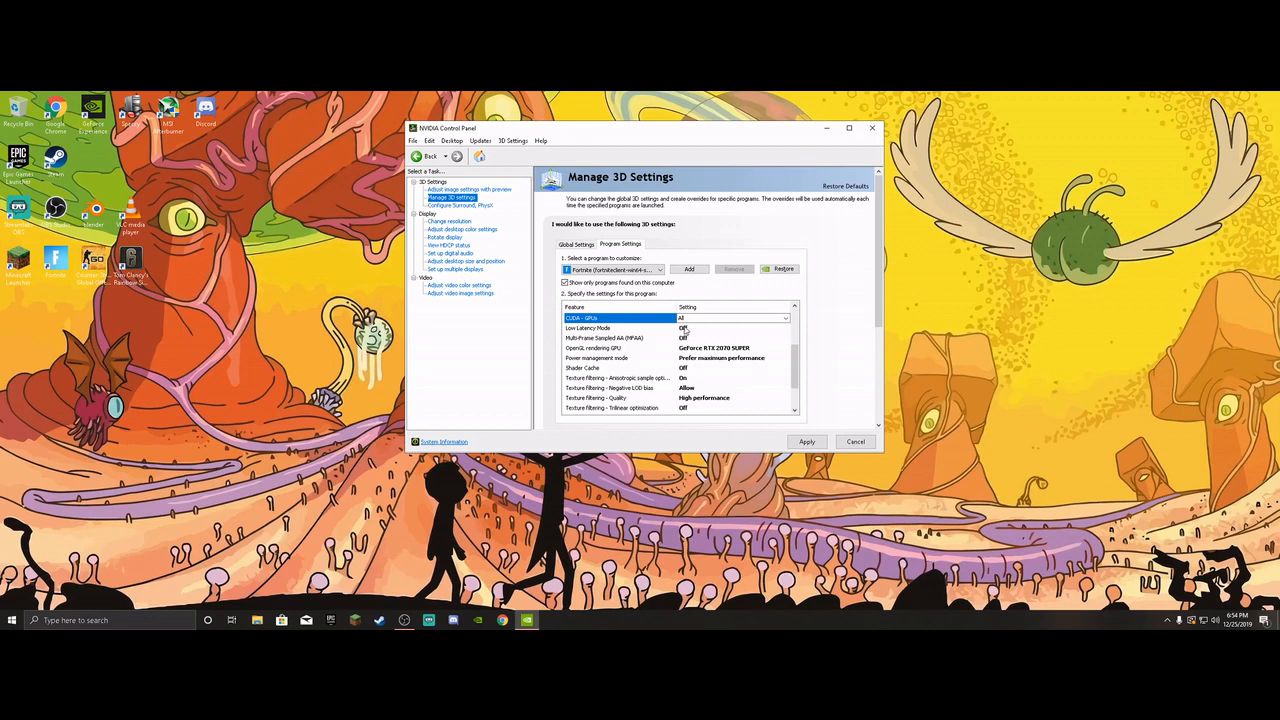
{"action": "left_click", "coordinate": [684, 328]}
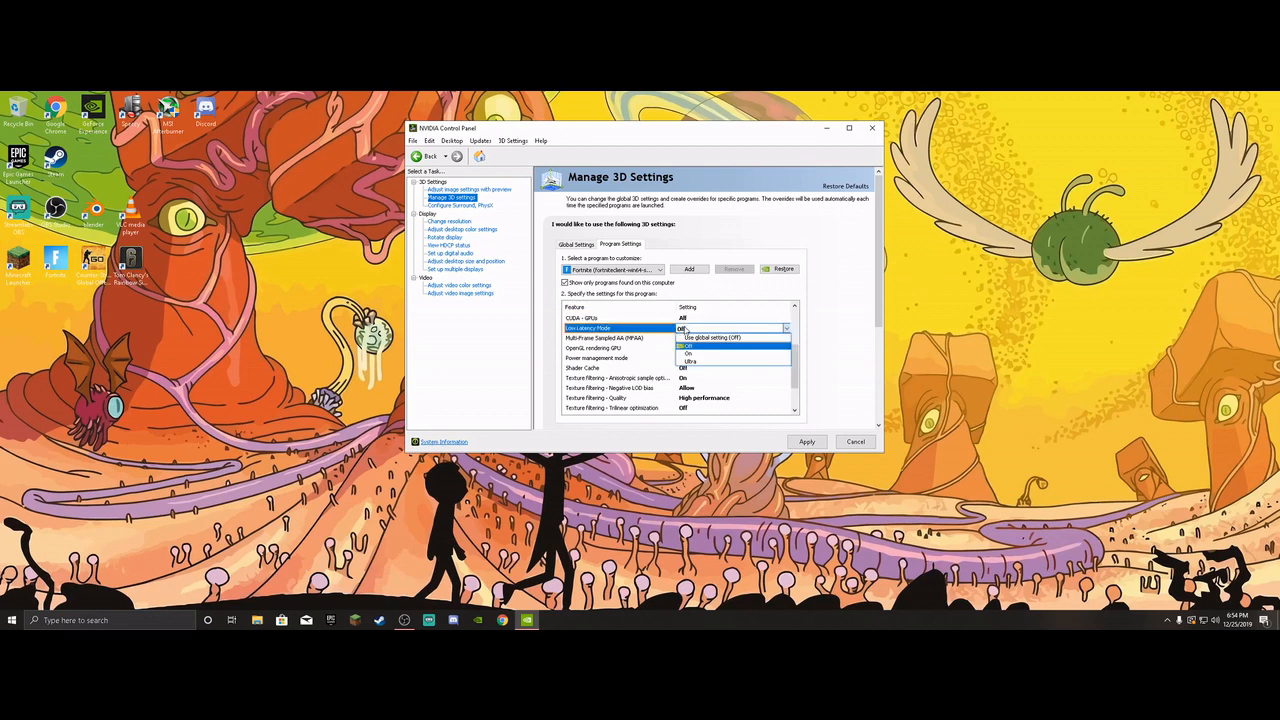
{"action": "left_click", "coordinate": [815, 350]}
Set Fortnite's Shader Cache to Off, review the remaining 3D settings down to virtual reality pre-rendered frames, and apply the program settings.
{"action": "left_click_drag", "start_coordinate": [797, 358], "coordinate": [798, 364]}
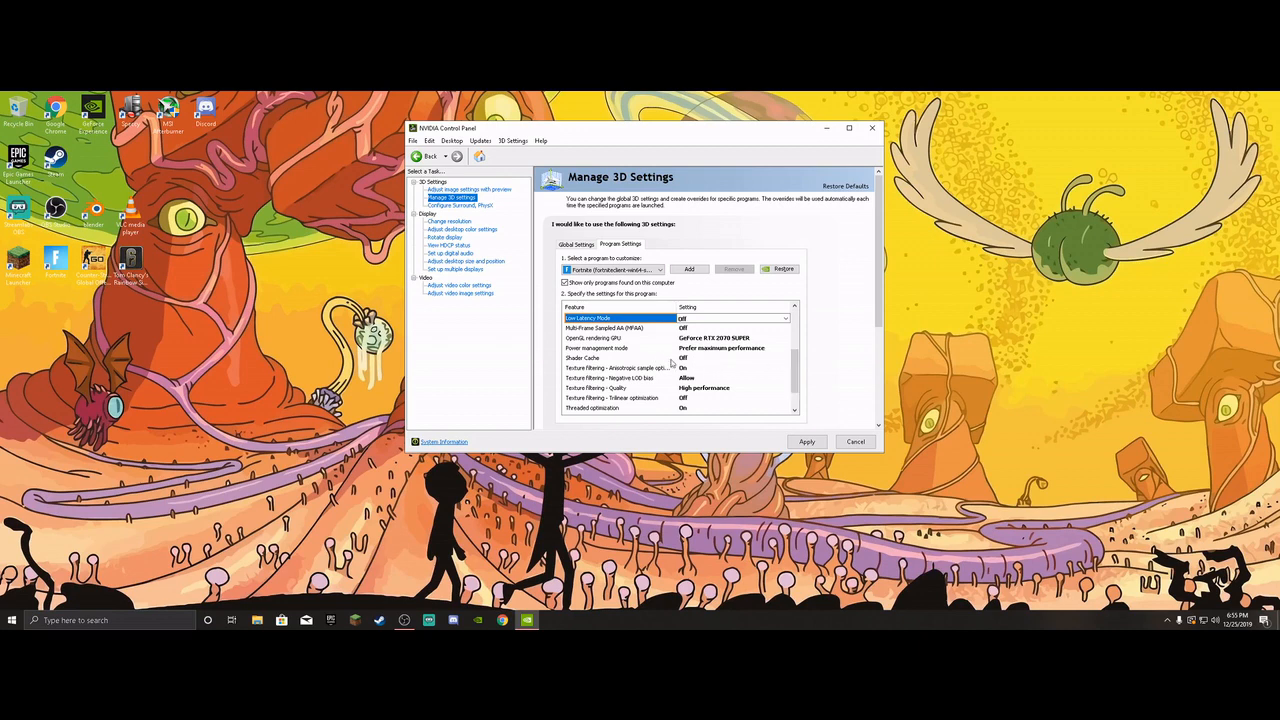
{"action": "left_click", "coordinate": [685, 359]}
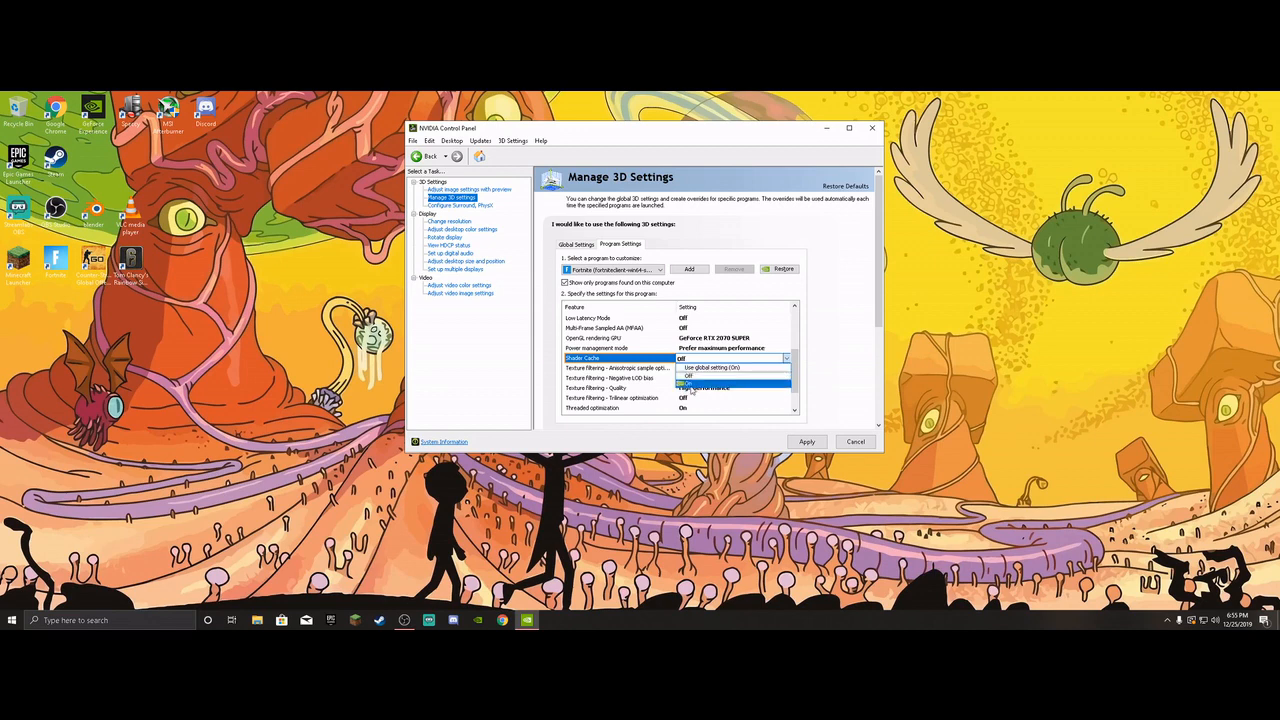
{"action": "left_click", "coordinate": [689, 376]}
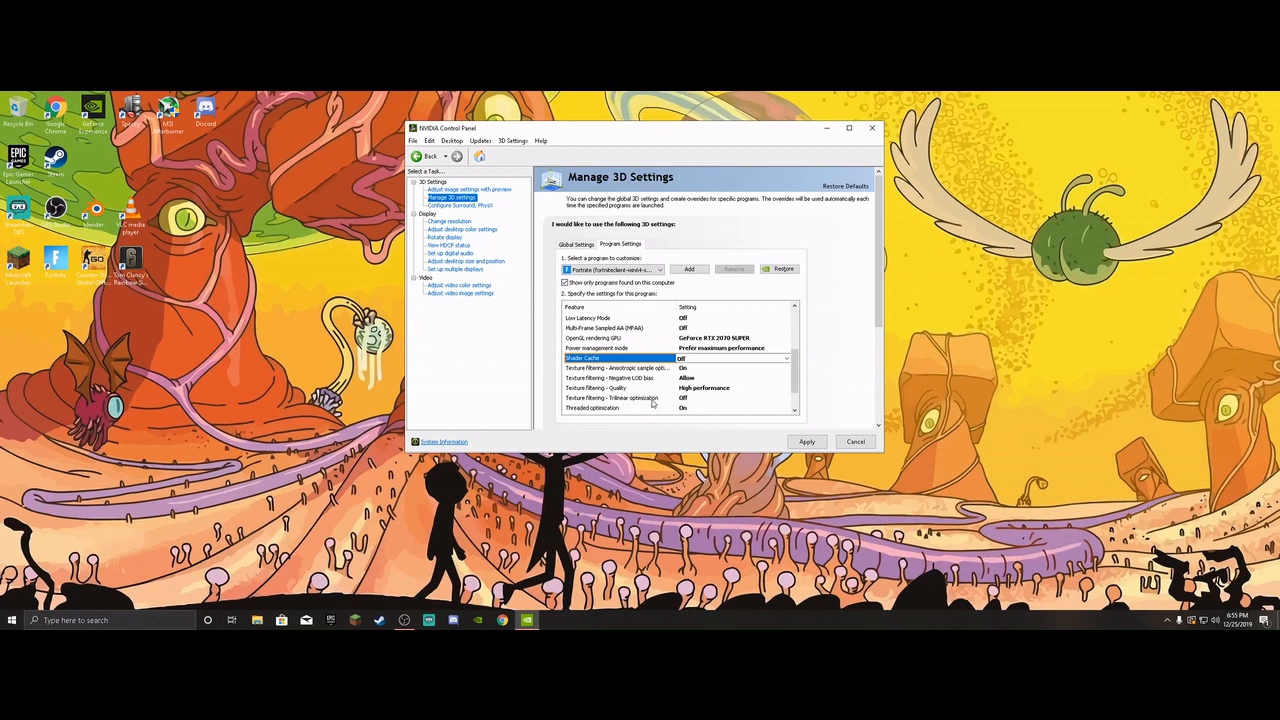
{"action": "left_click_drag", "start_coordinate": [797, 377], "coordinate": [797, 386]}
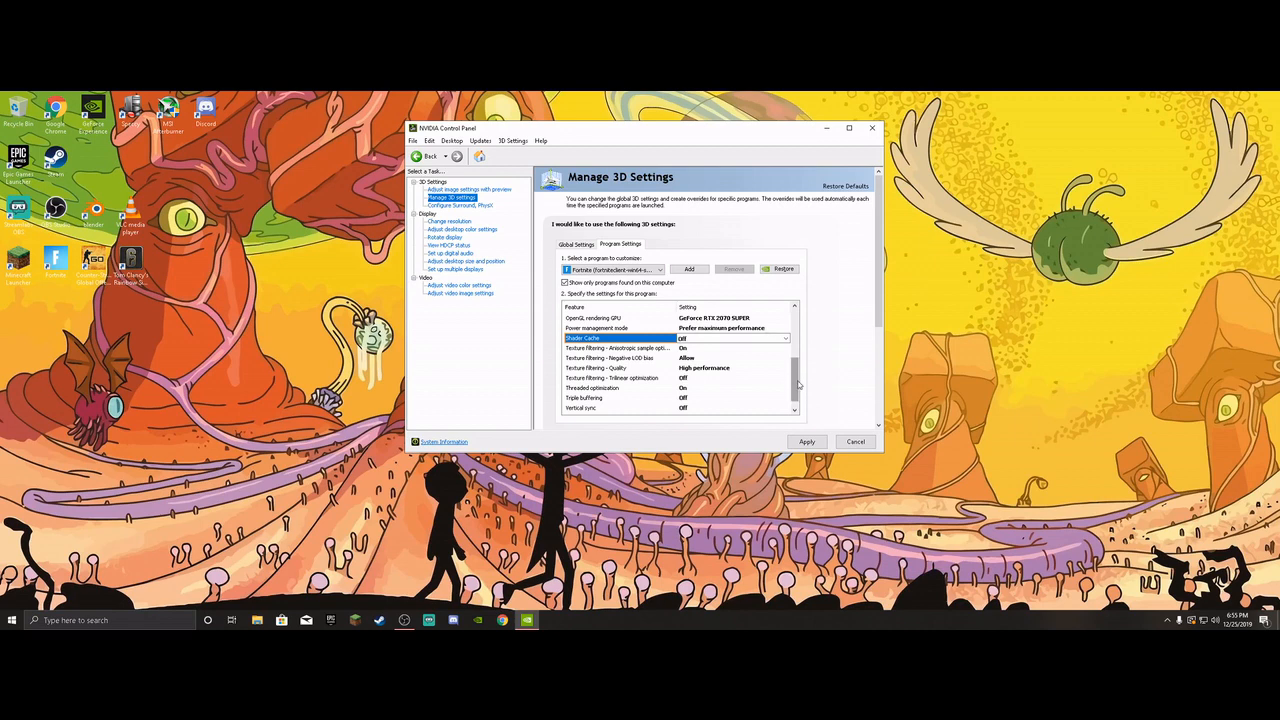
{"action": "left_click_drag", "start_coordinate": [798, 384], "coordinate": [798, 389]}
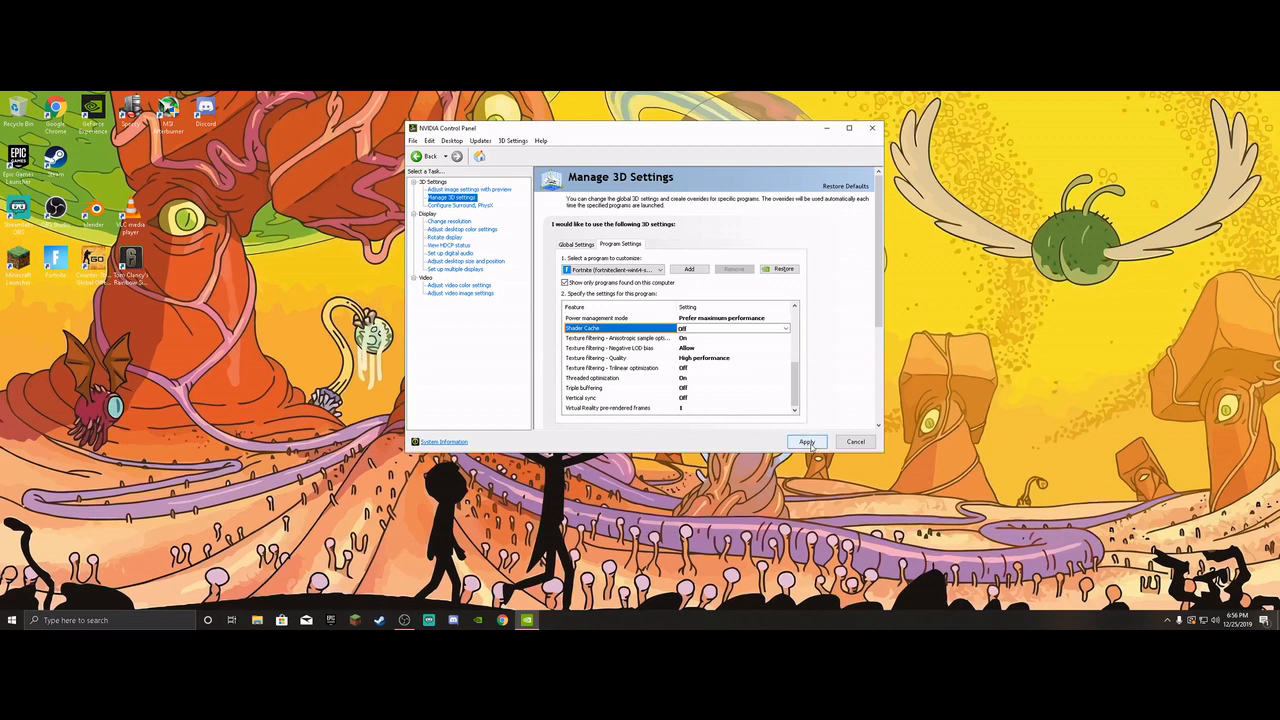
{"action": "left_click", "coordinate": [807, 442]}
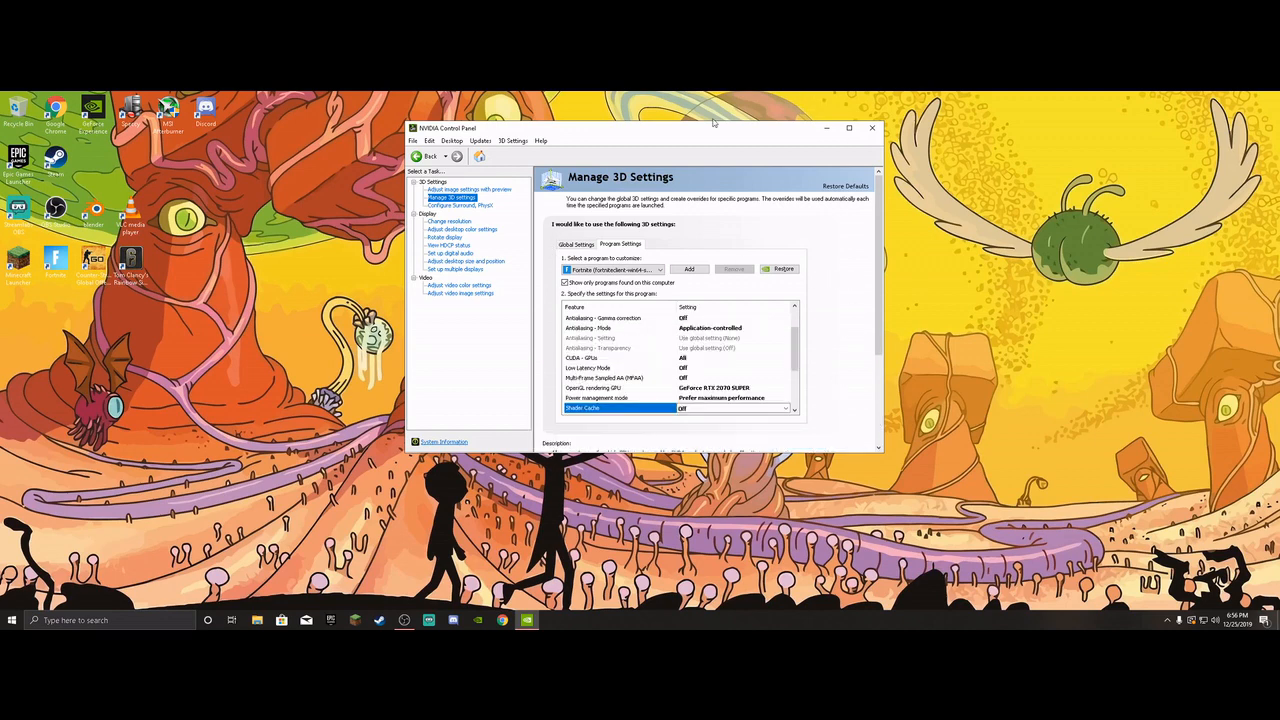
View the display's resolution and refresh rate settings and the desktop size and scaling settings.
{"action": "left_click", "coordinate": [464, 222]}
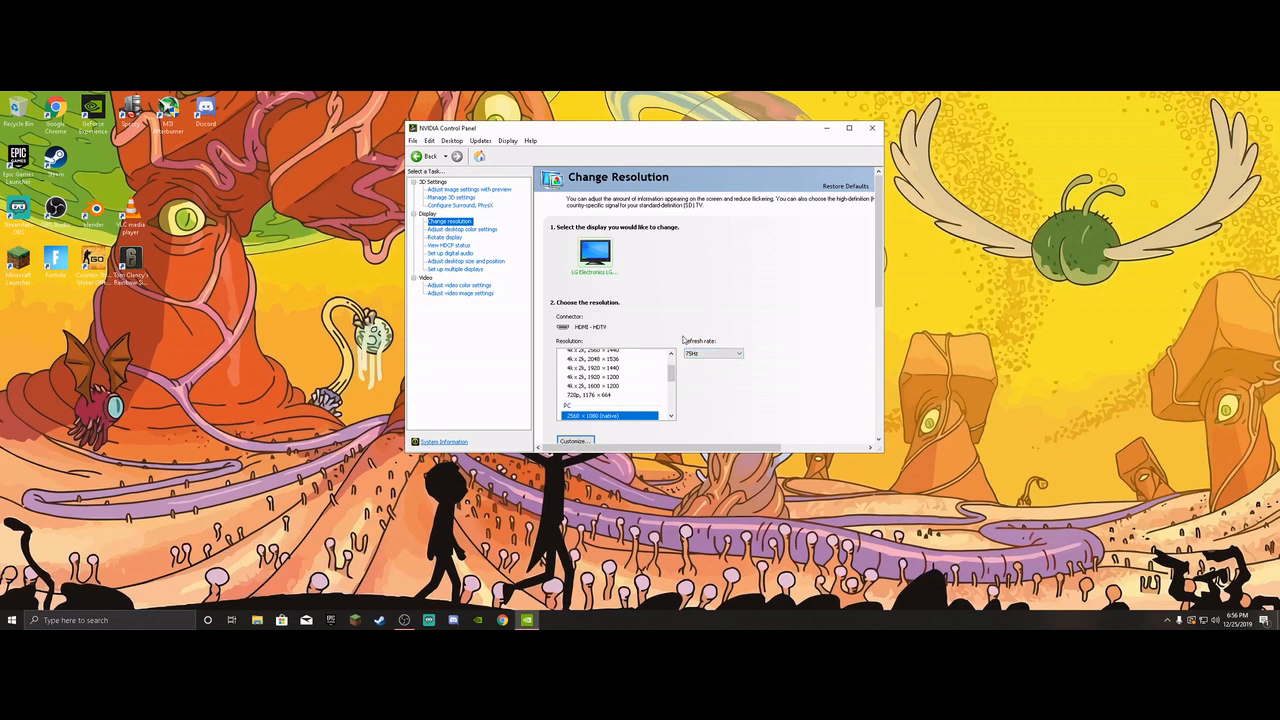
{"action": "left_click", "coordinate": [455, 262]}
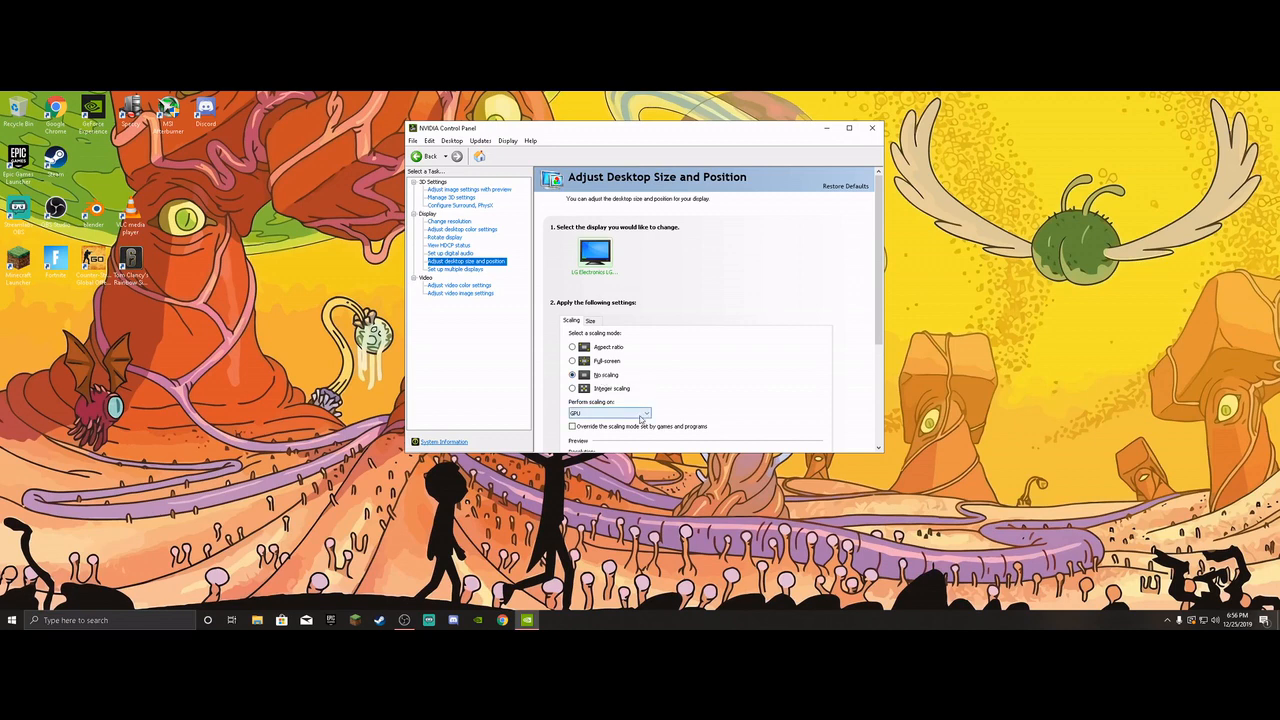
{"action": "scroll", "coordinate": [644, 412], "scroll_direction": "down", "scroll_amount": 1}
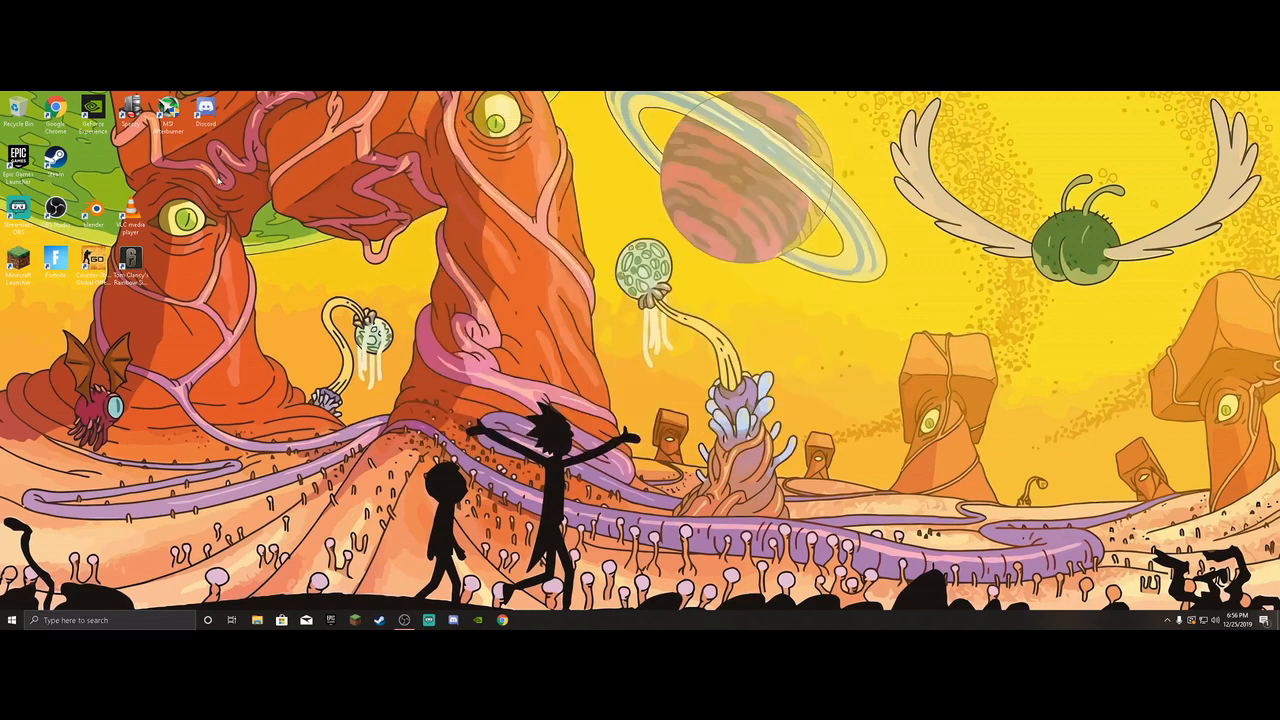
Start the Epic Games Launcher and show the game library.
{"action": "double_click", "coordinate": [28, 156]}
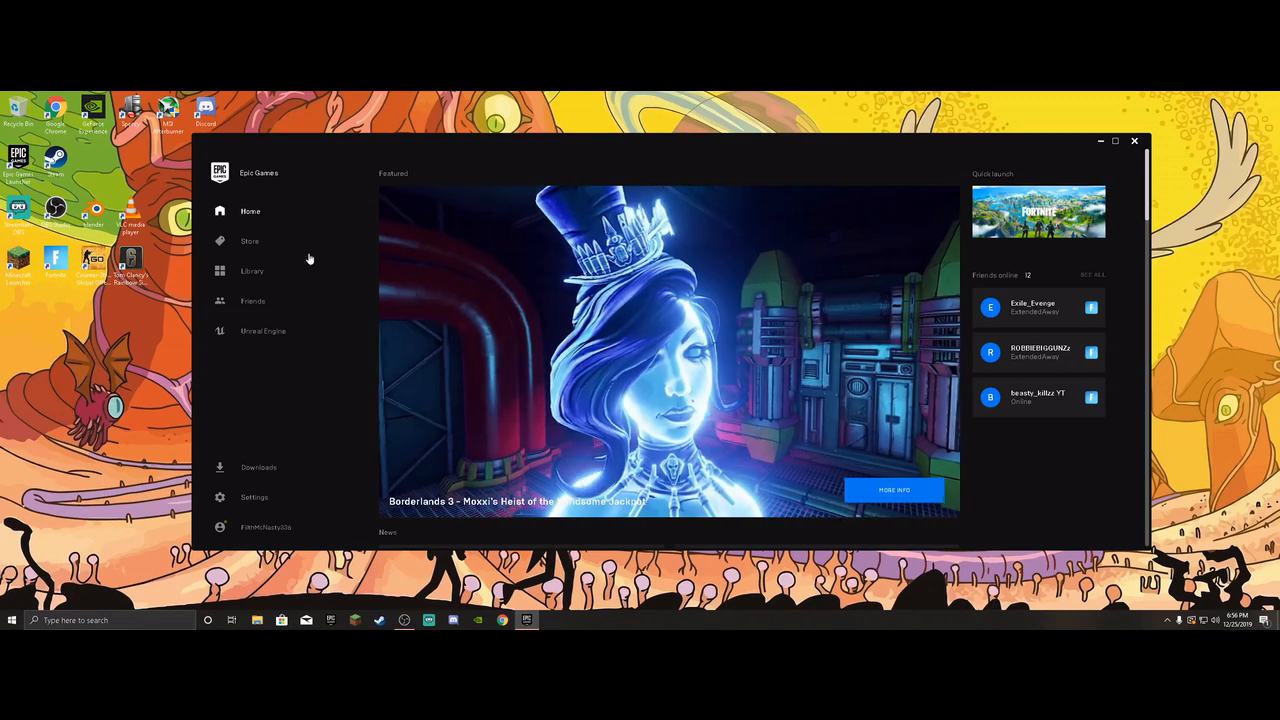
{"action": "left_click", "coordinate": [305, 274]}
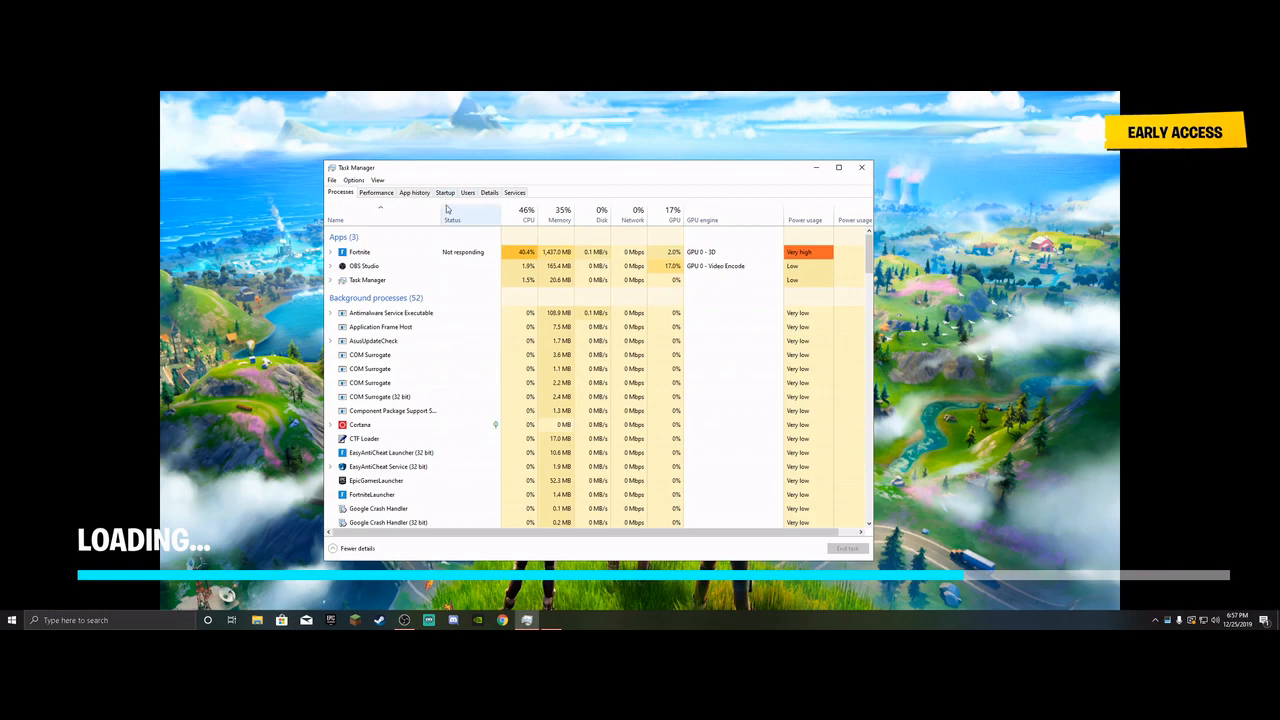
In Task Manager, locate the detailed process entry of the running Fortnite game and set its priority to High.
{"action": "right_click", "coordinate": [384, 255]}
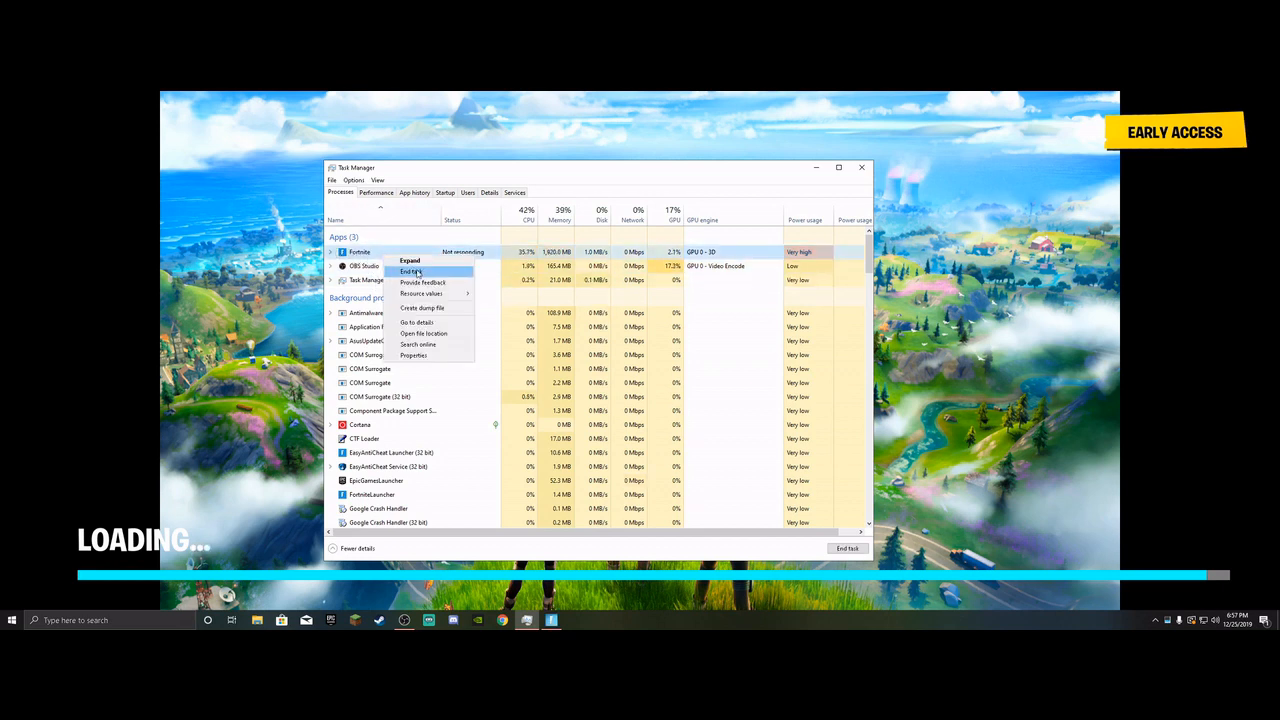
{"action": "left_click", "coordinate": [414, 323]}
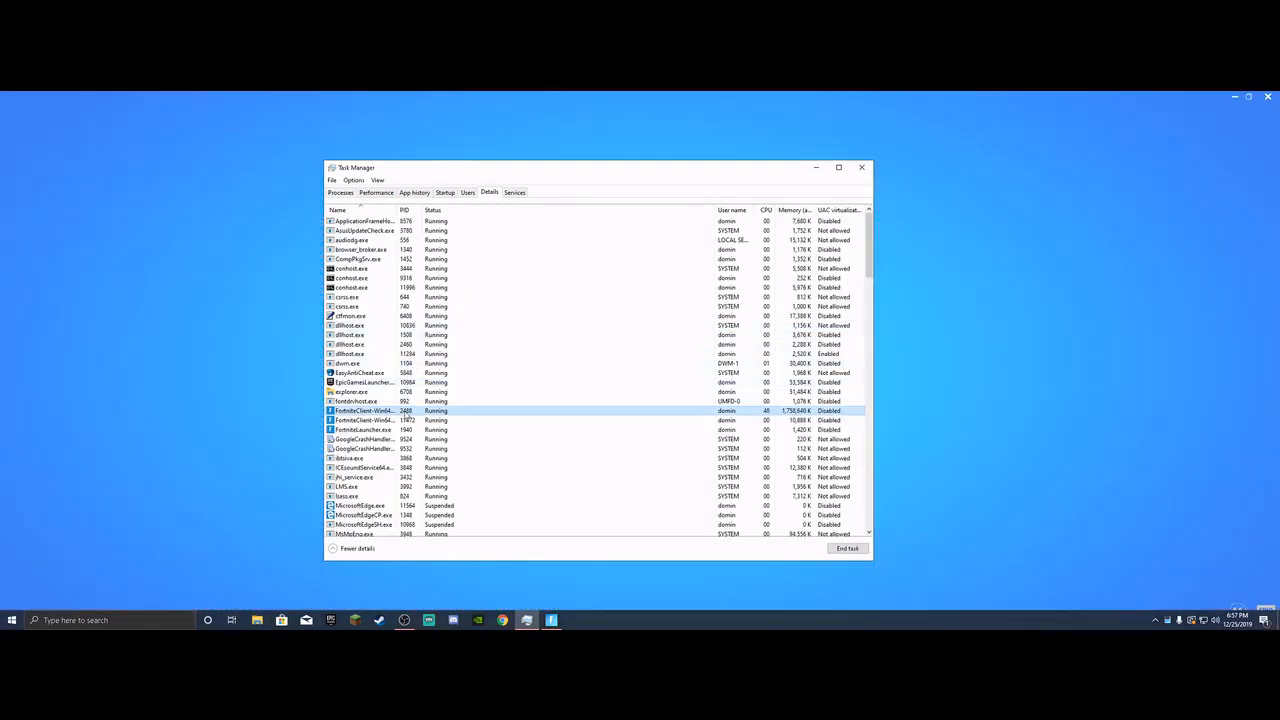
{"action": "right_click", "coordinate": [406, 412]}
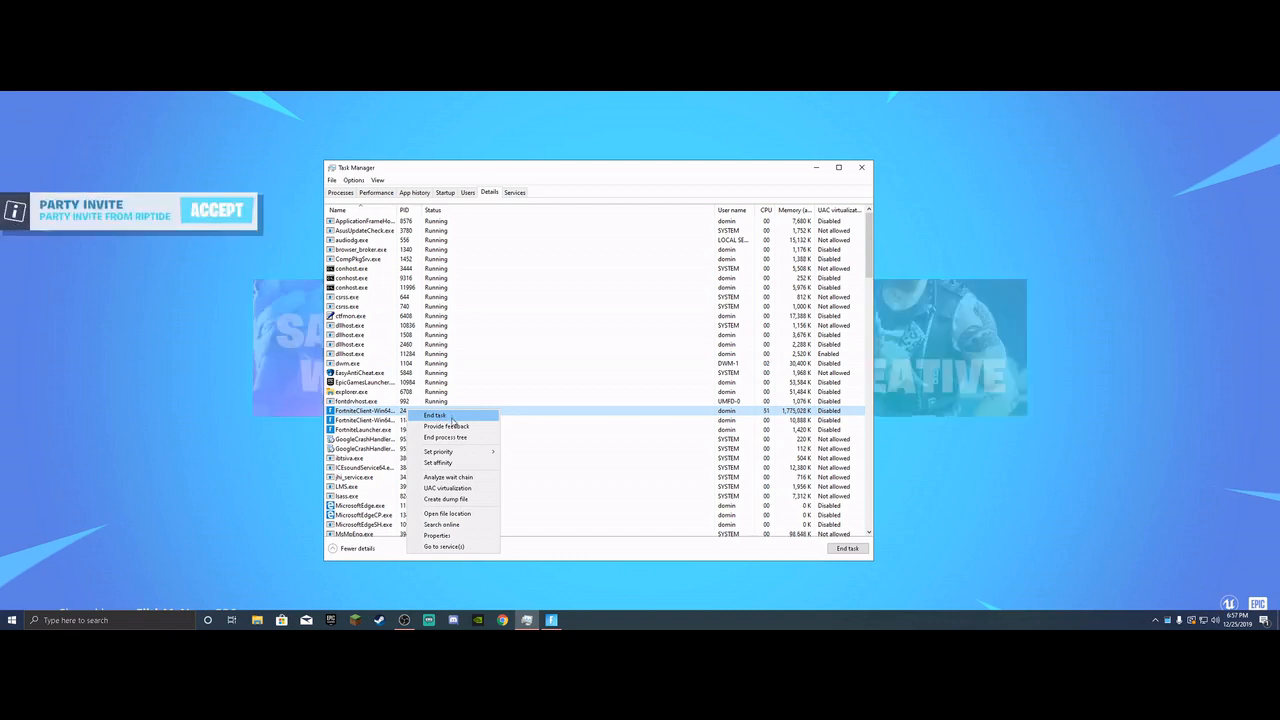
{"action": "mouse_move", "coordinate": [455, 453]}
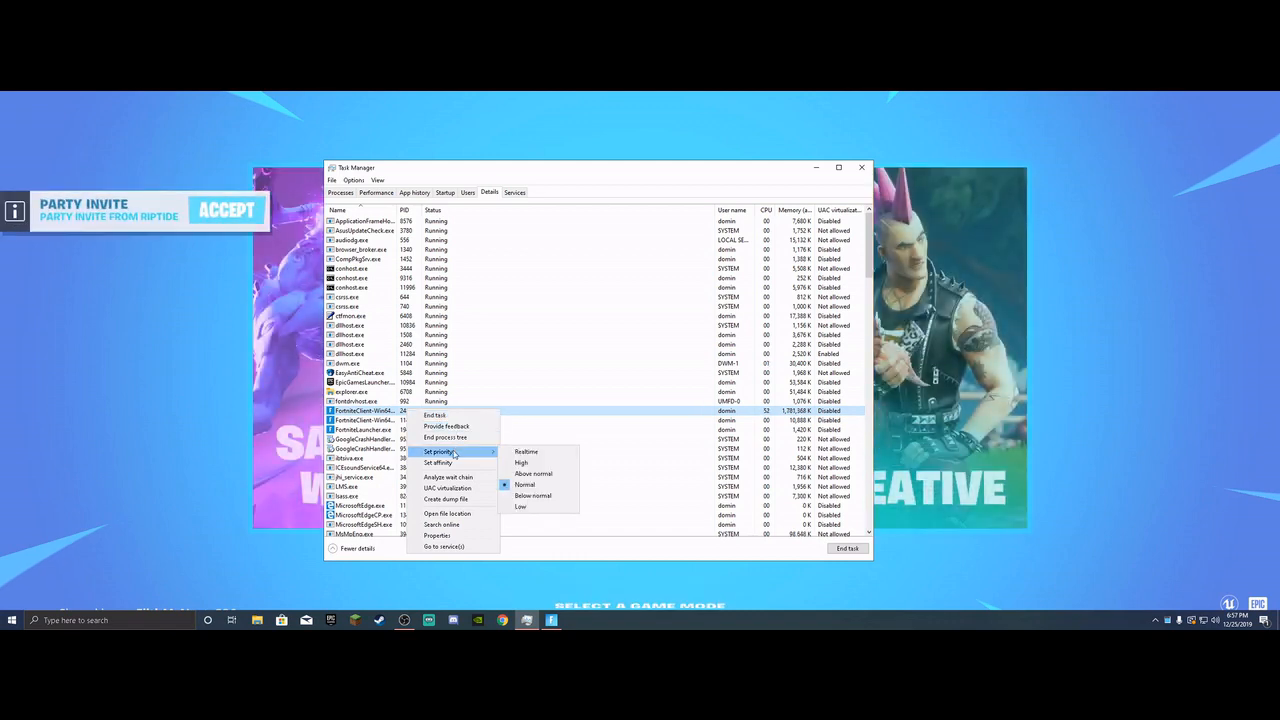
{"action": "left_click", "coordinate": [521, 464]}
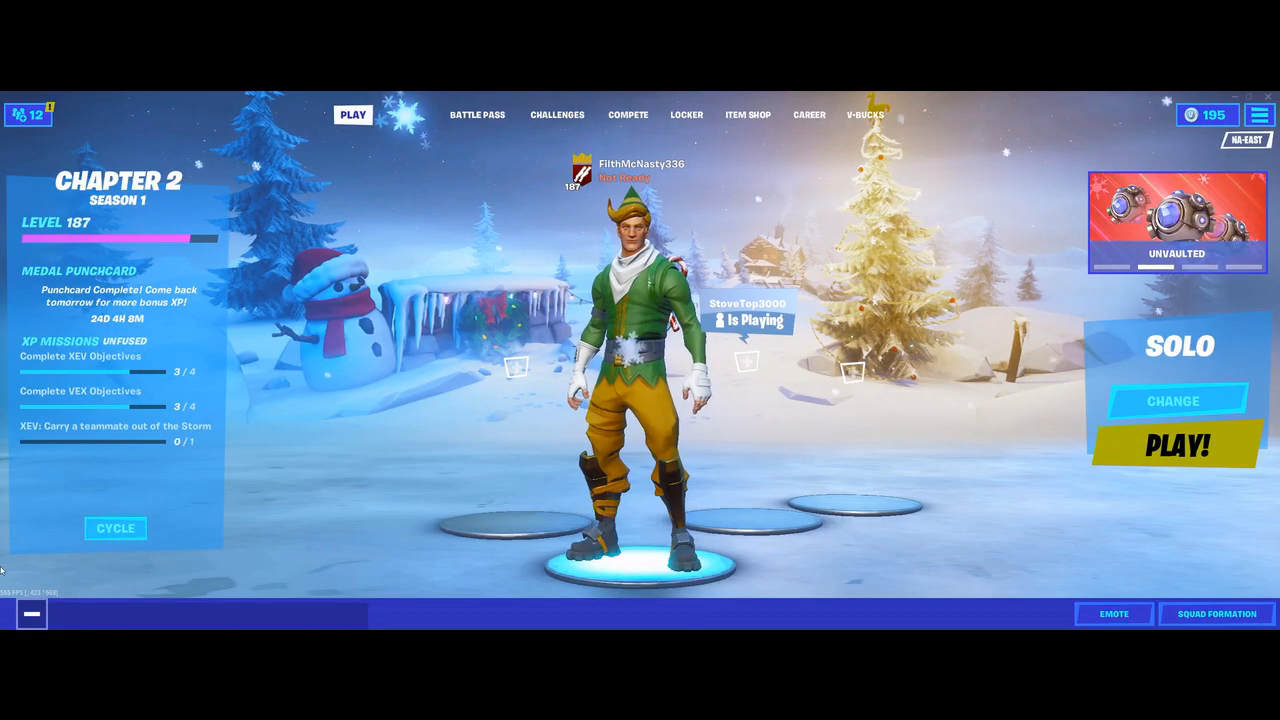